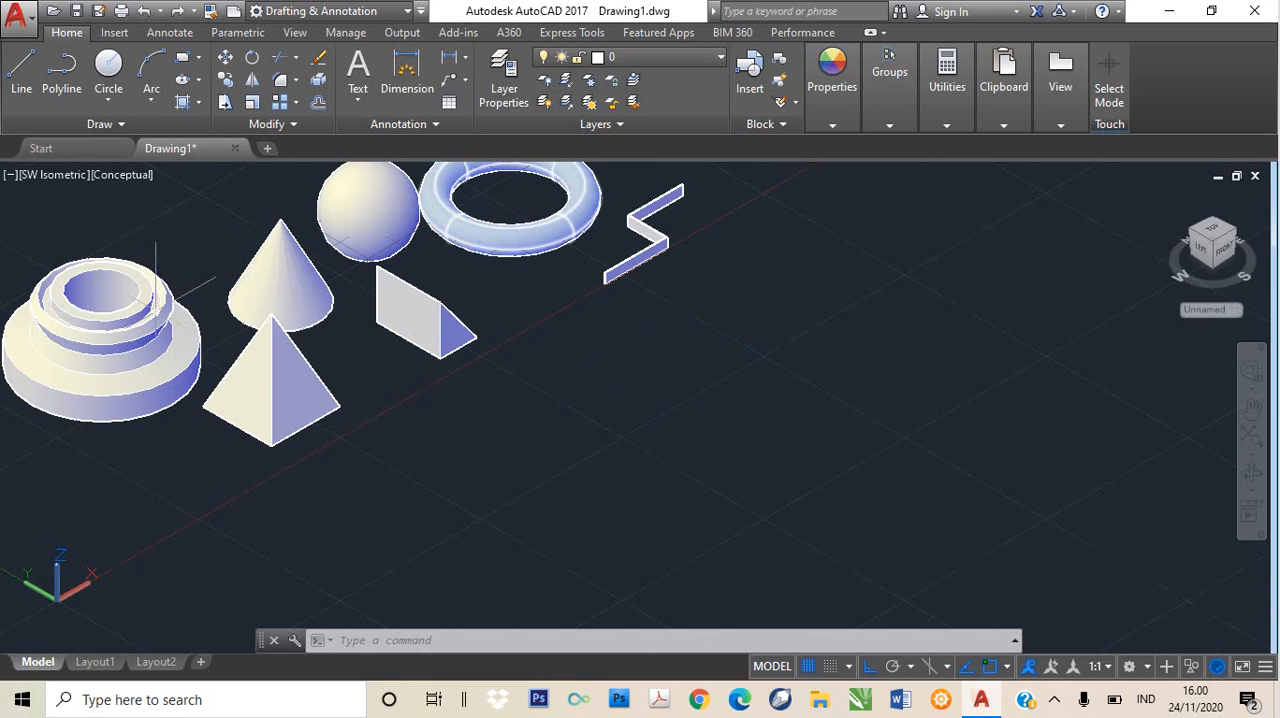
- Switch the workspace from Drafting & Annotation to 3D Basics
mouse_move(89, 370)
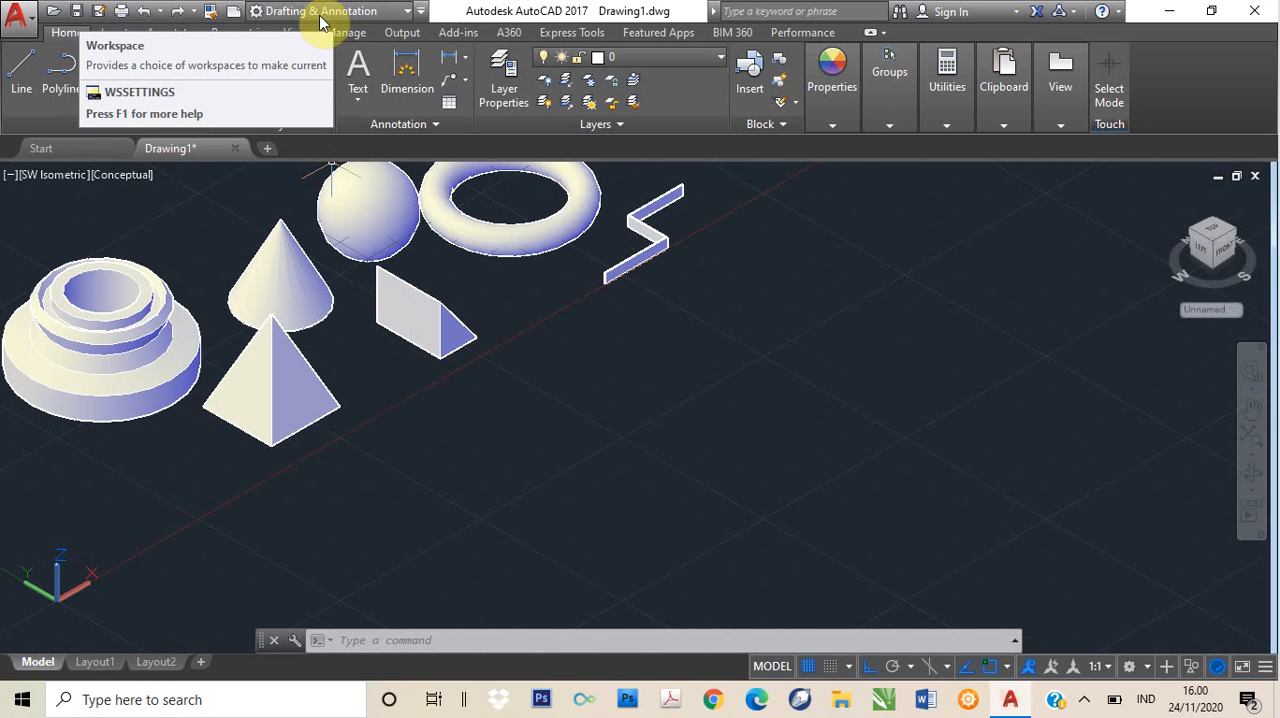
click(402, 14)
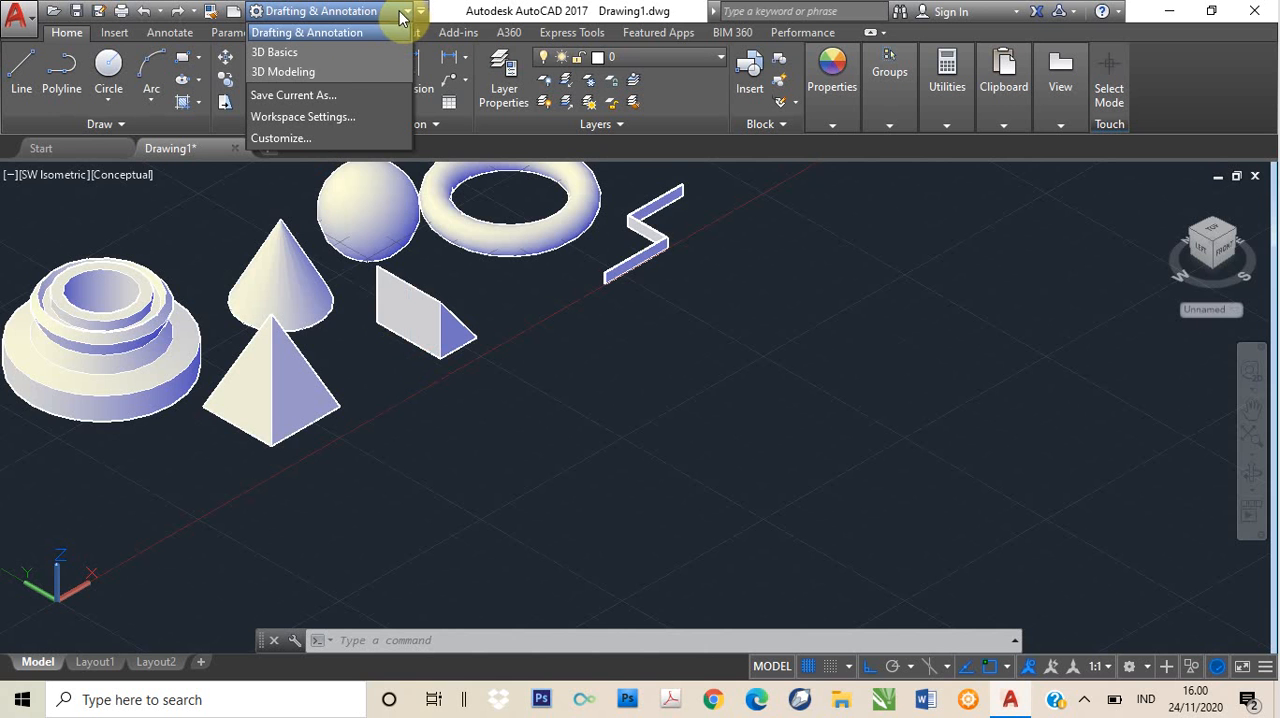
click(347, 53)
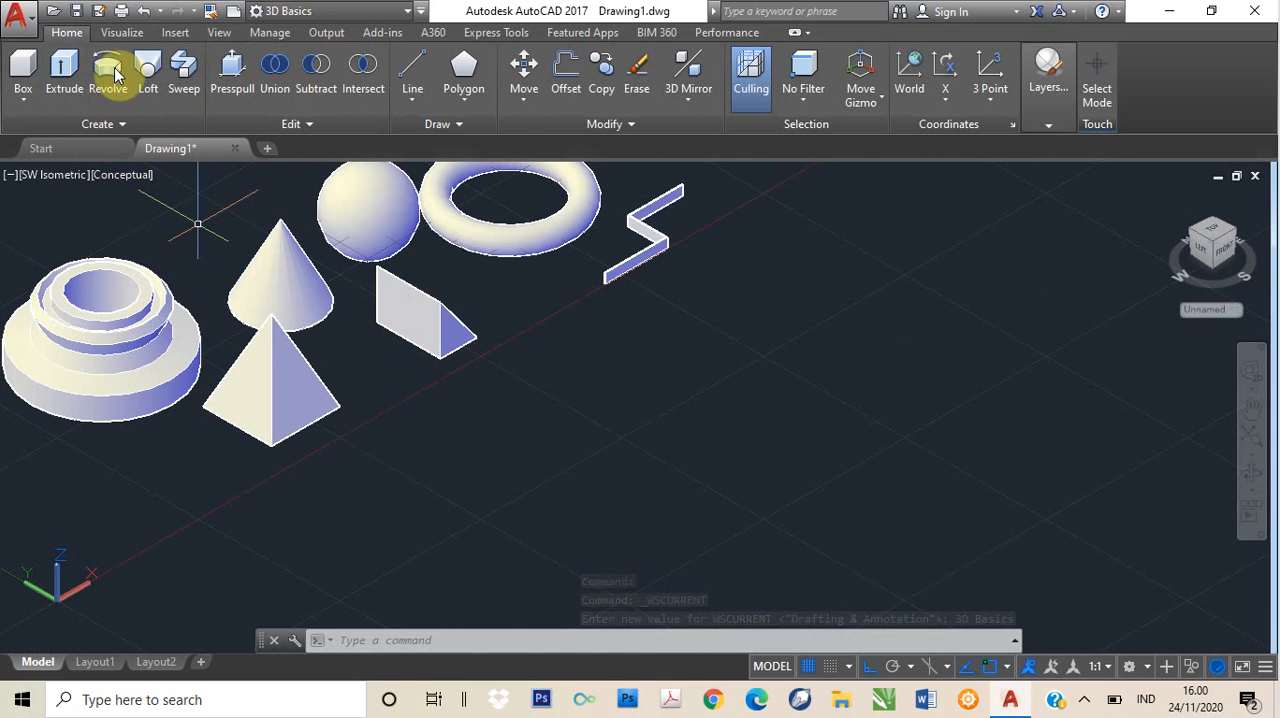
- Draw a solid box about 508 units high beside the zigzag polysolid, and erase it
click(24, 100)
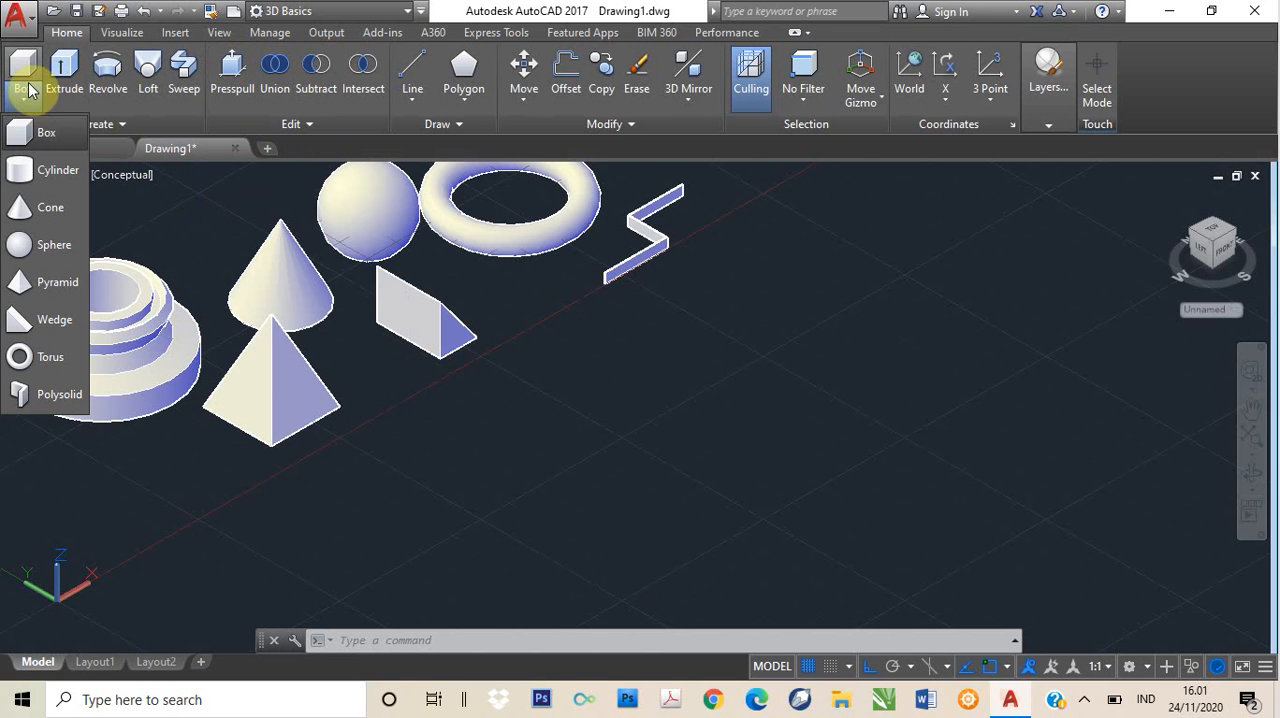
click(24, 131)
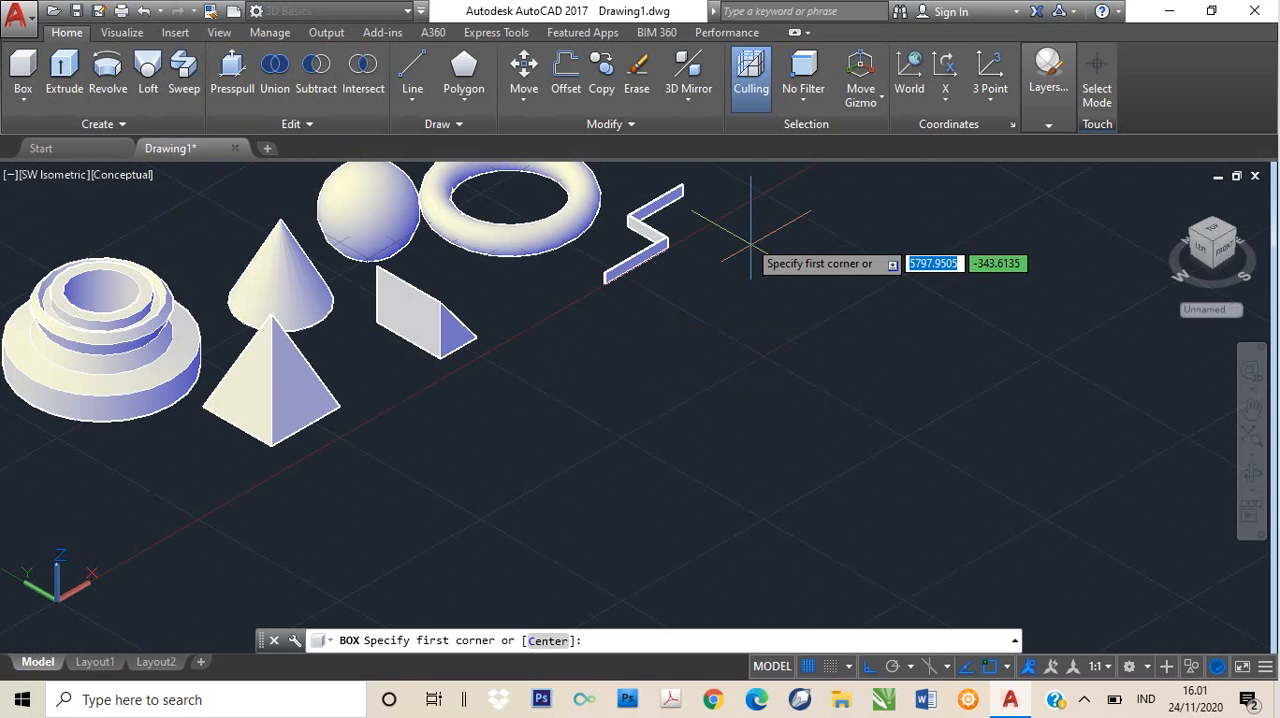
click(674, 260)
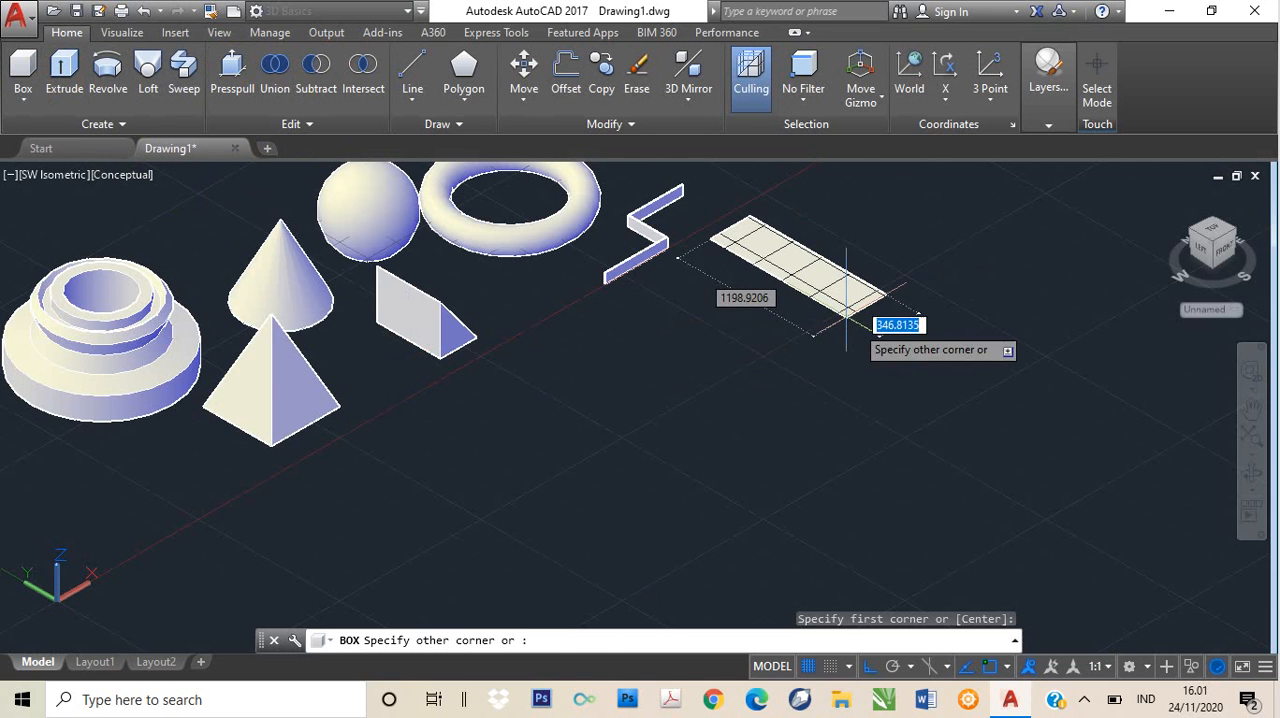
click(795, 290)
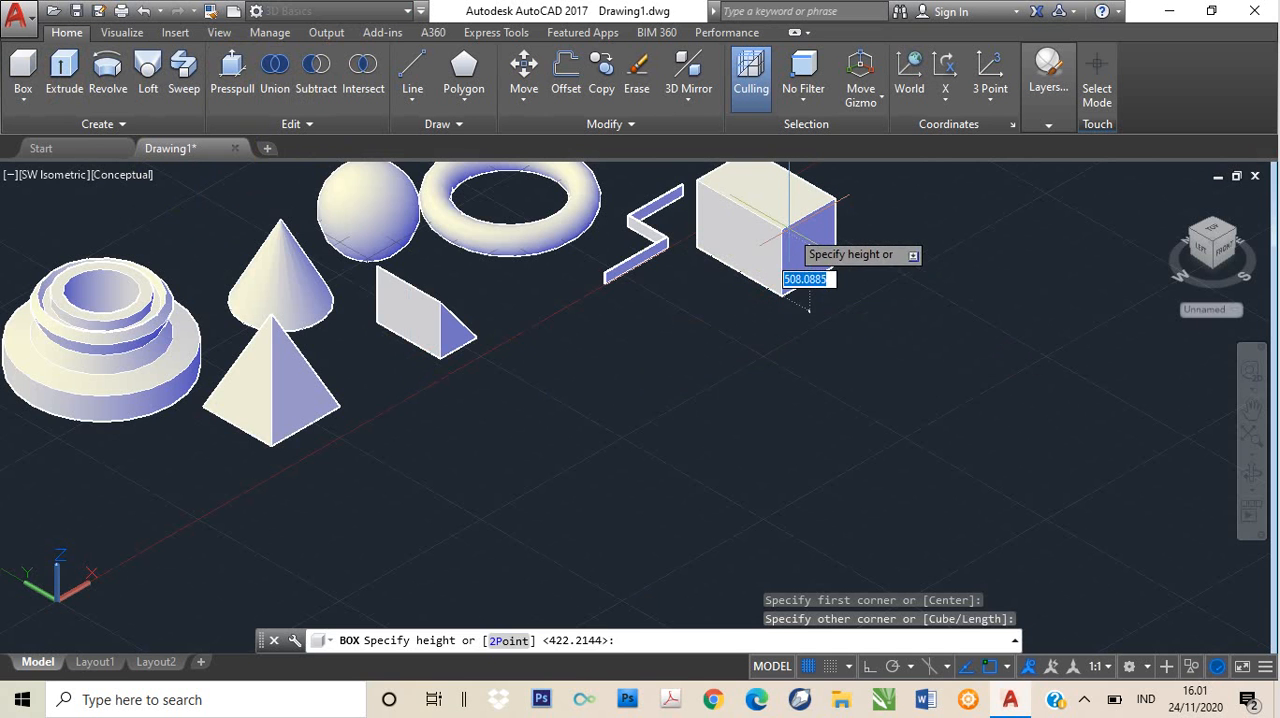
click(810, 310)
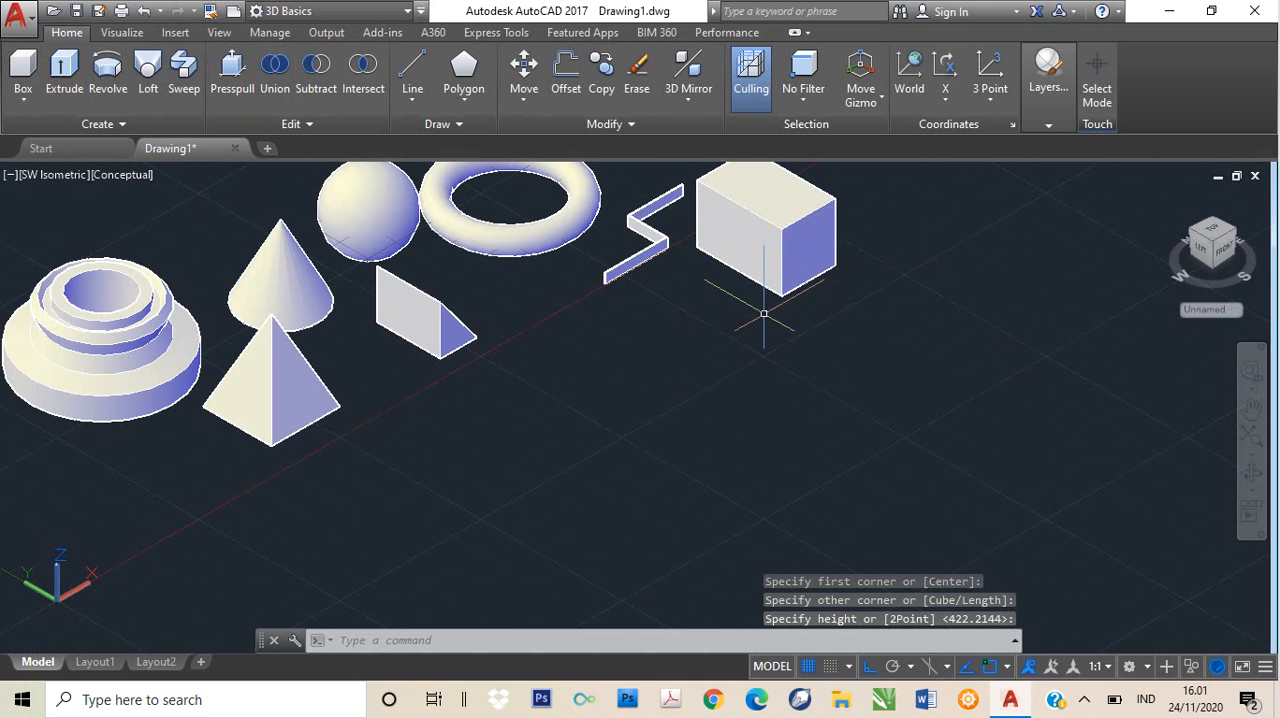
click(805, 256)
key(Delete)
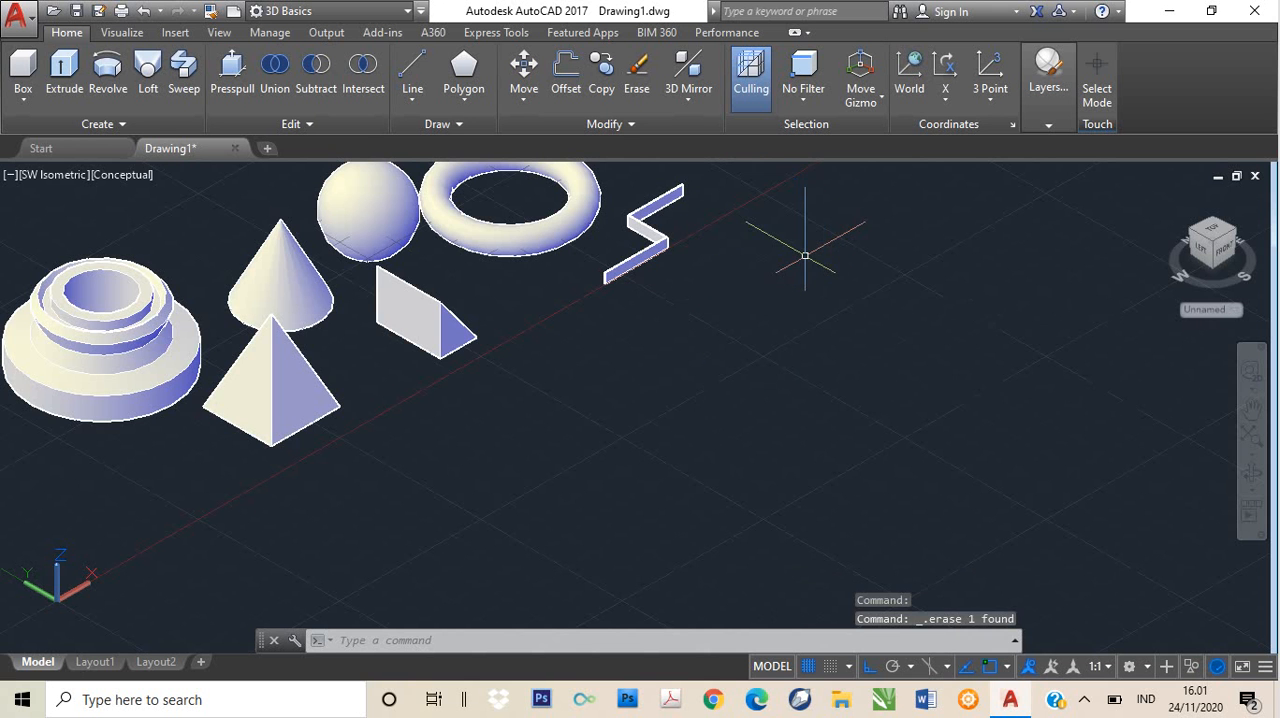
click(23, 100)
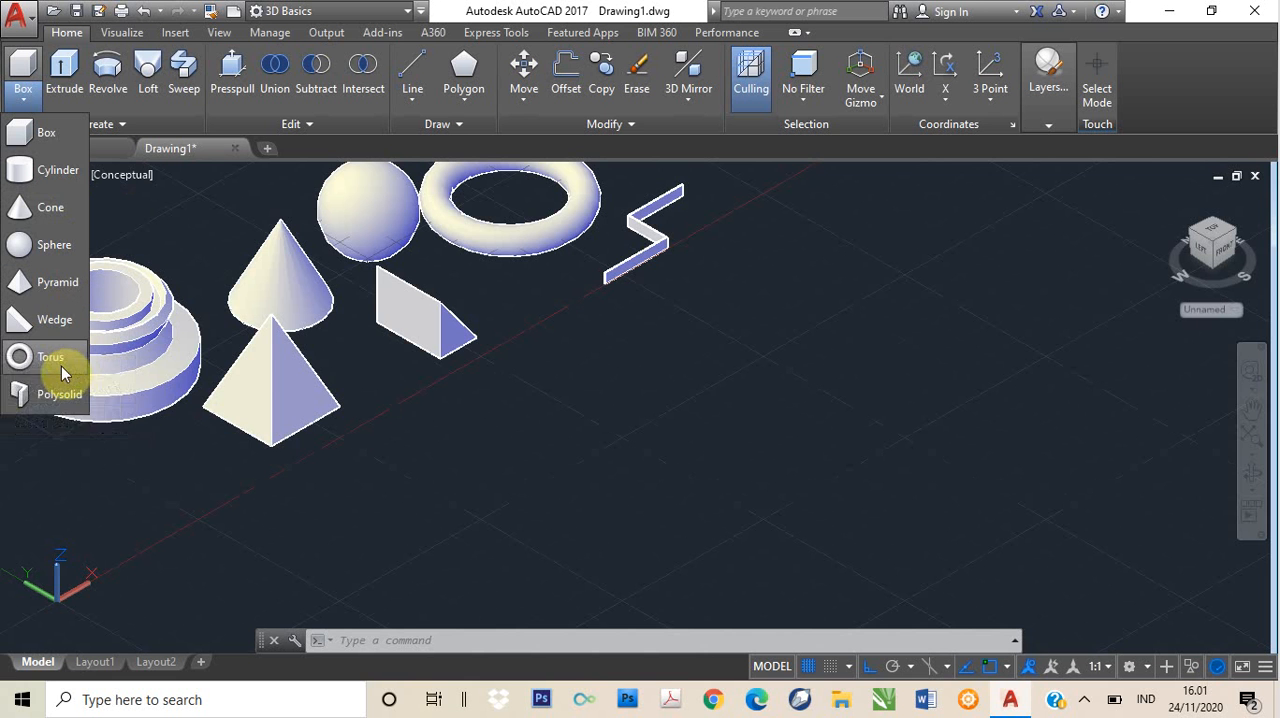
click(28, 207)
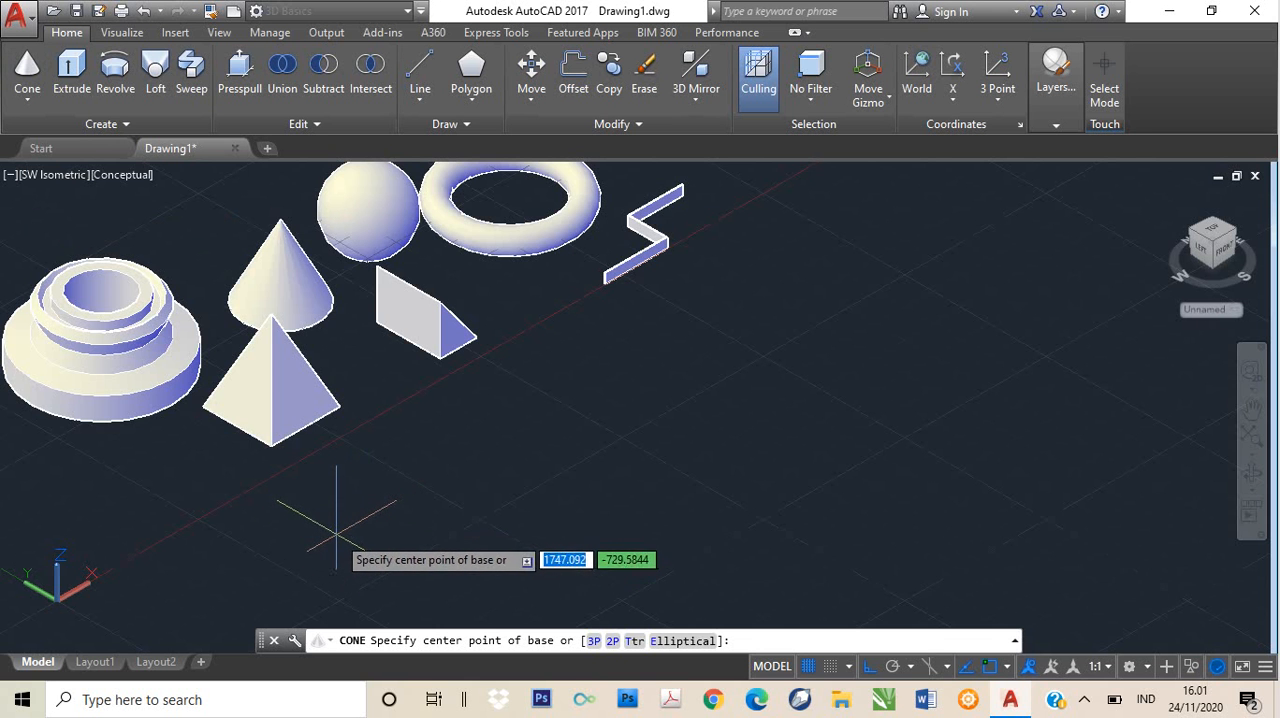
click(43, 187)
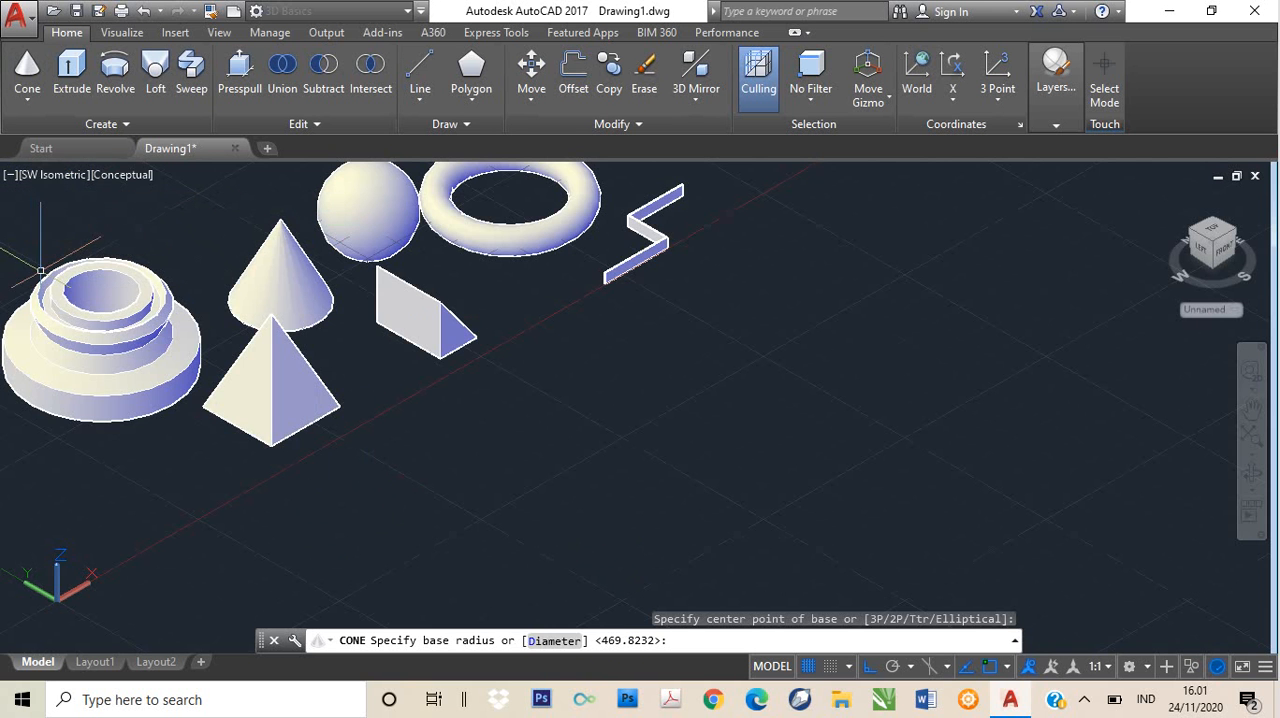
key(Escape)
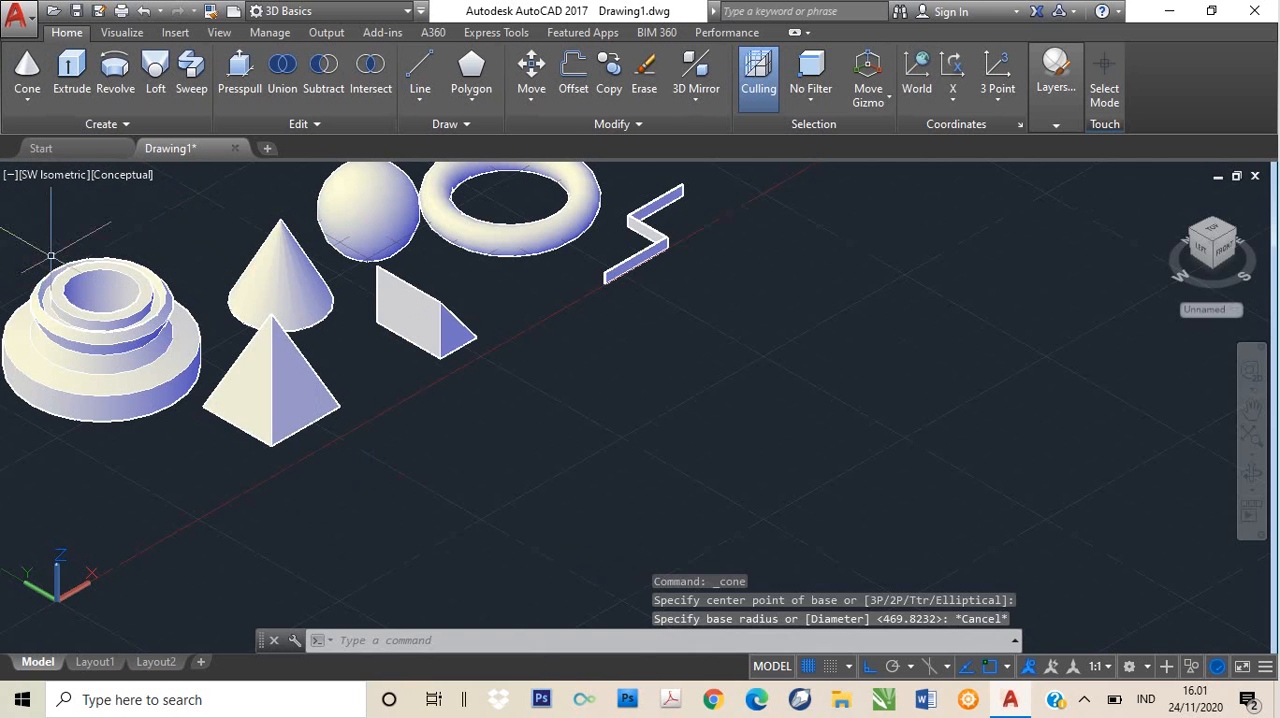
click(45, 177)
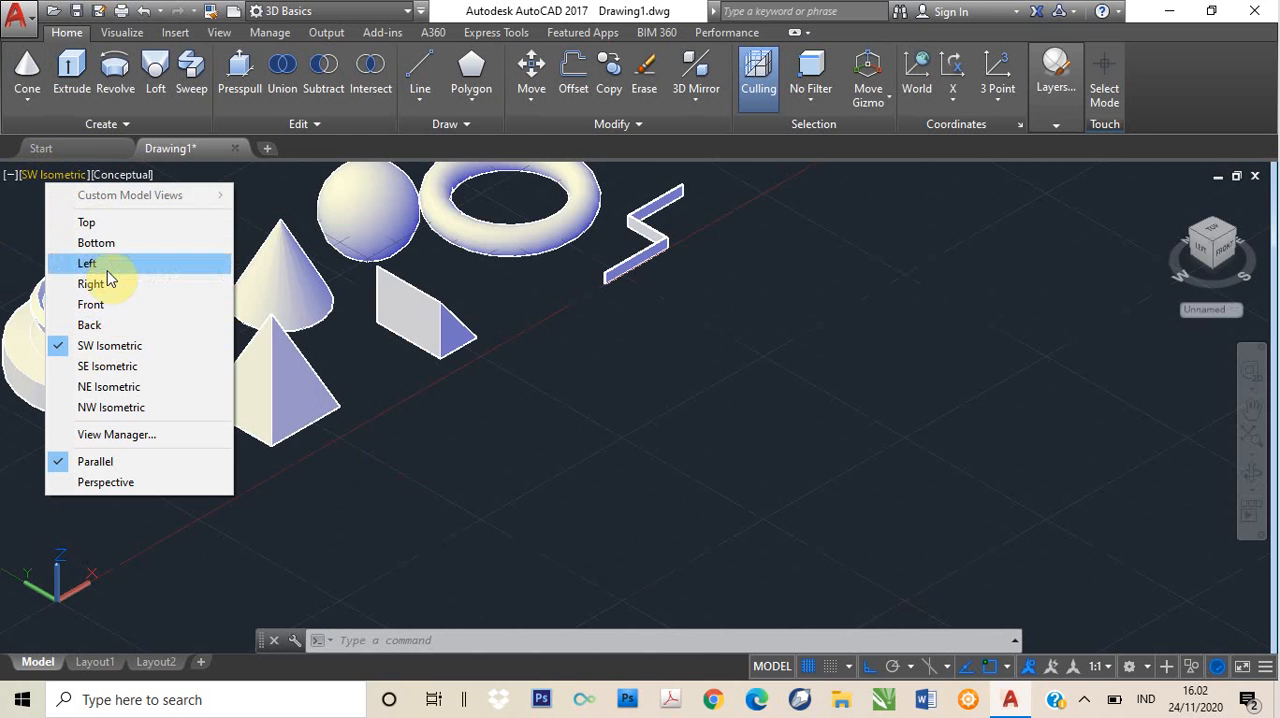
click(32, 250)
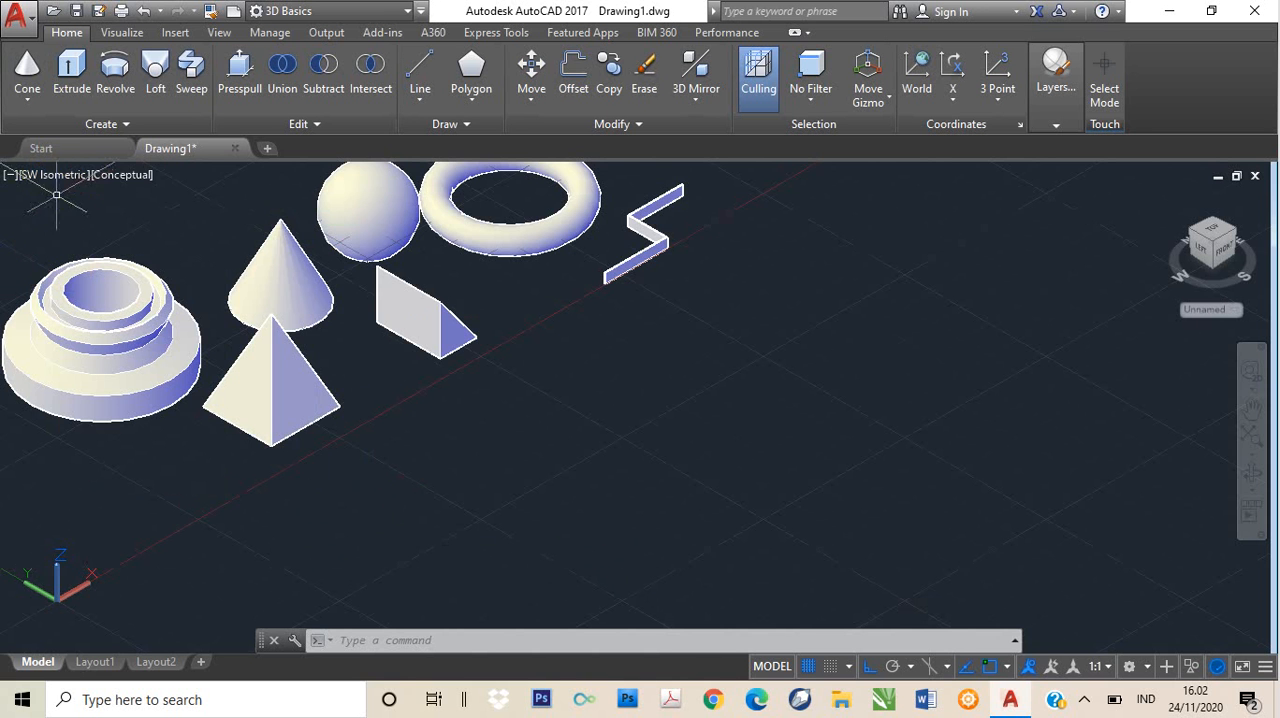
click(123, 176)
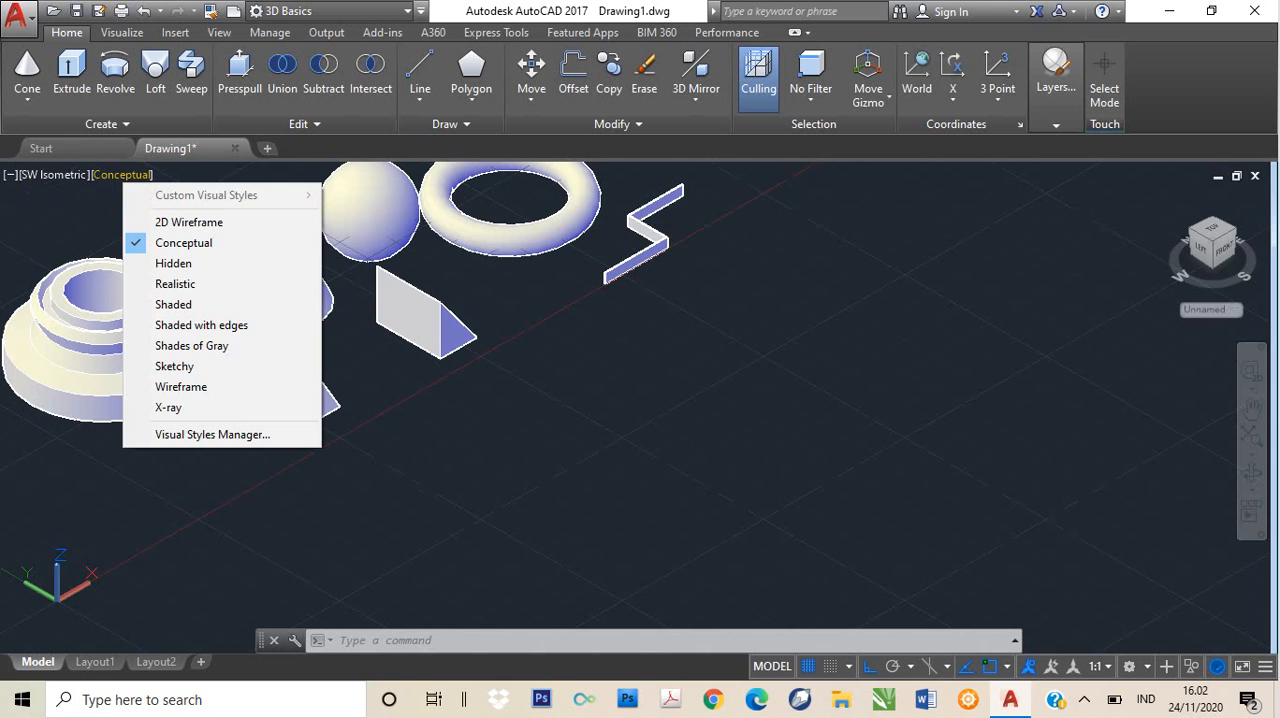
click(49, 172)
key(Escape)
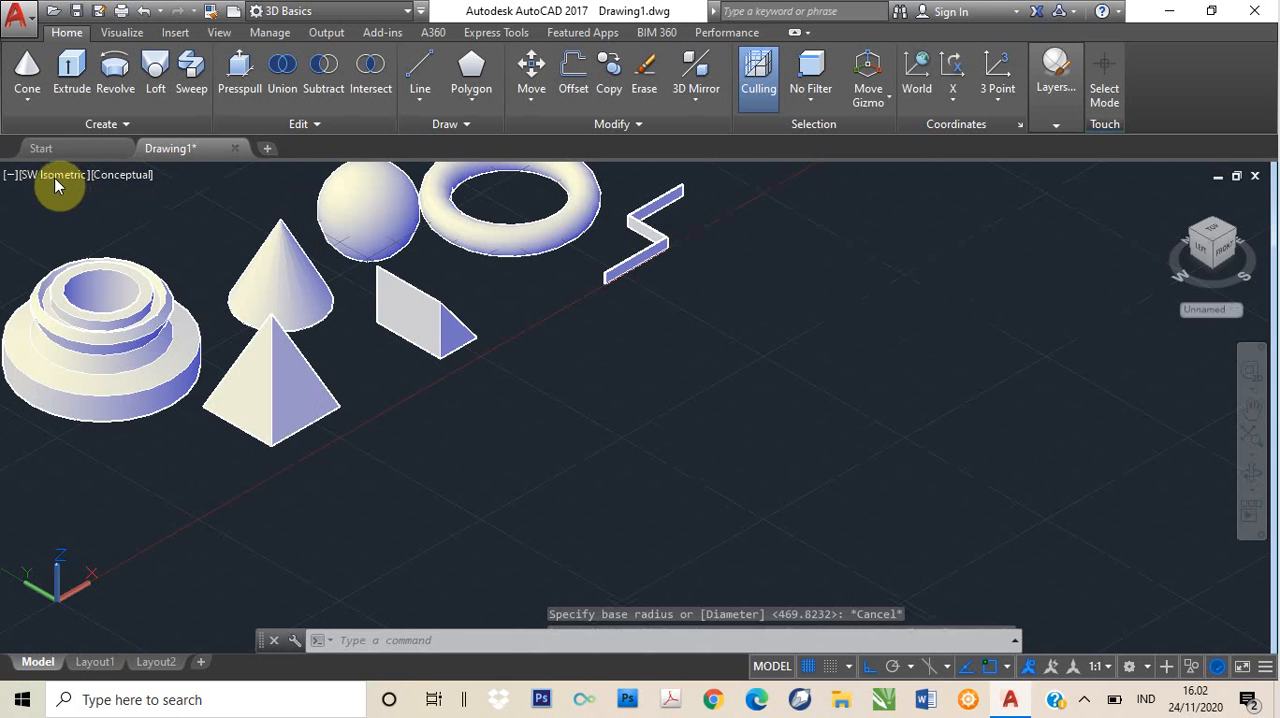
- Create a solid cone in the empty area in front of the wedge, with base radius 200 and height 300
click(27, 78)
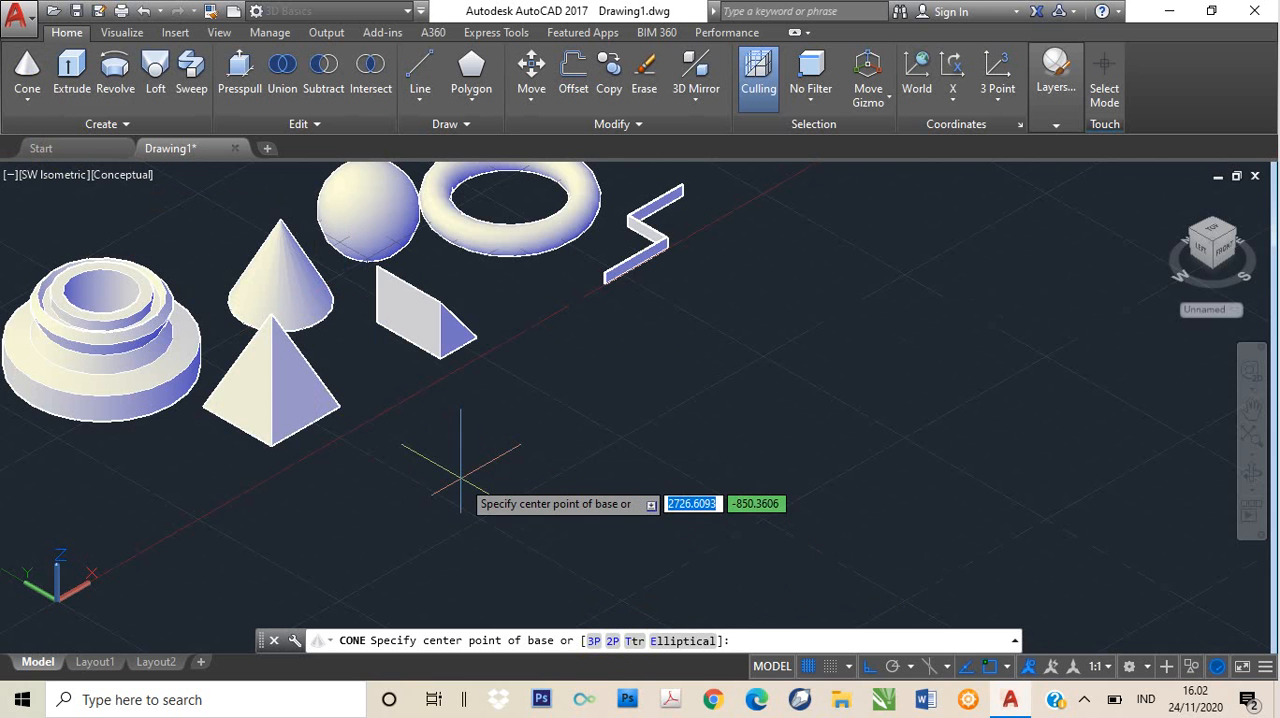
click(517, 497)
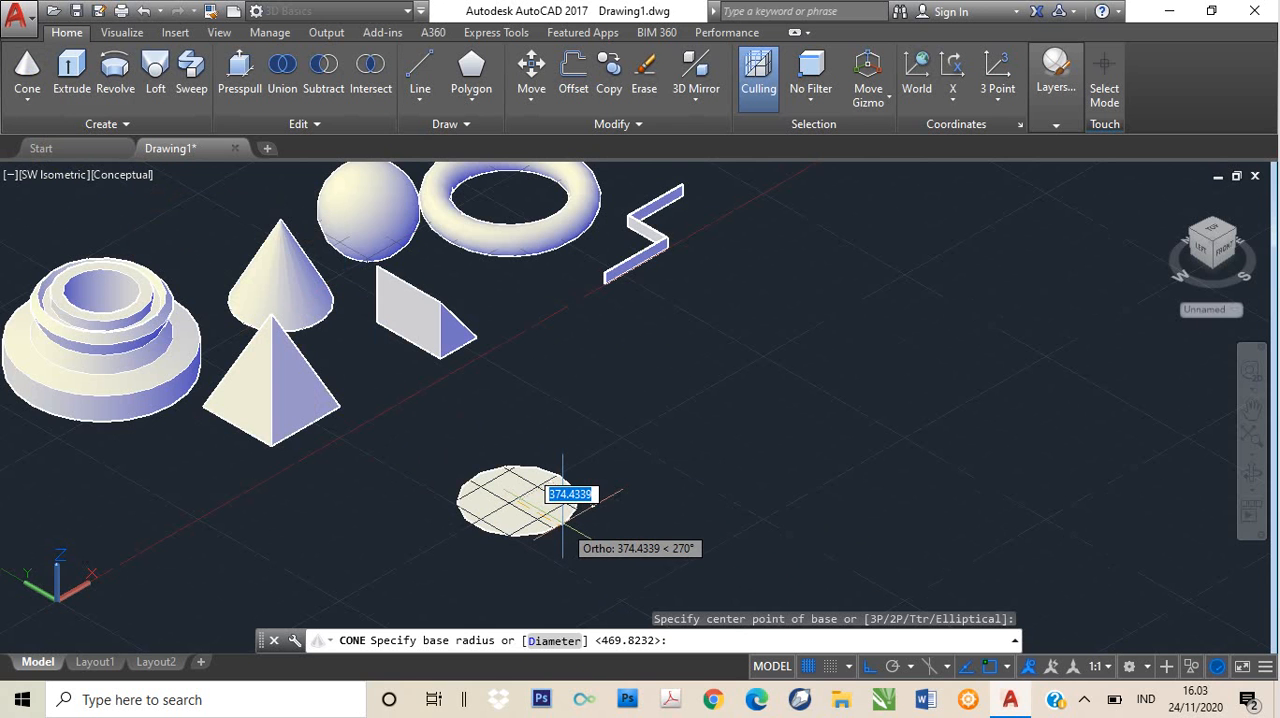
text(00)
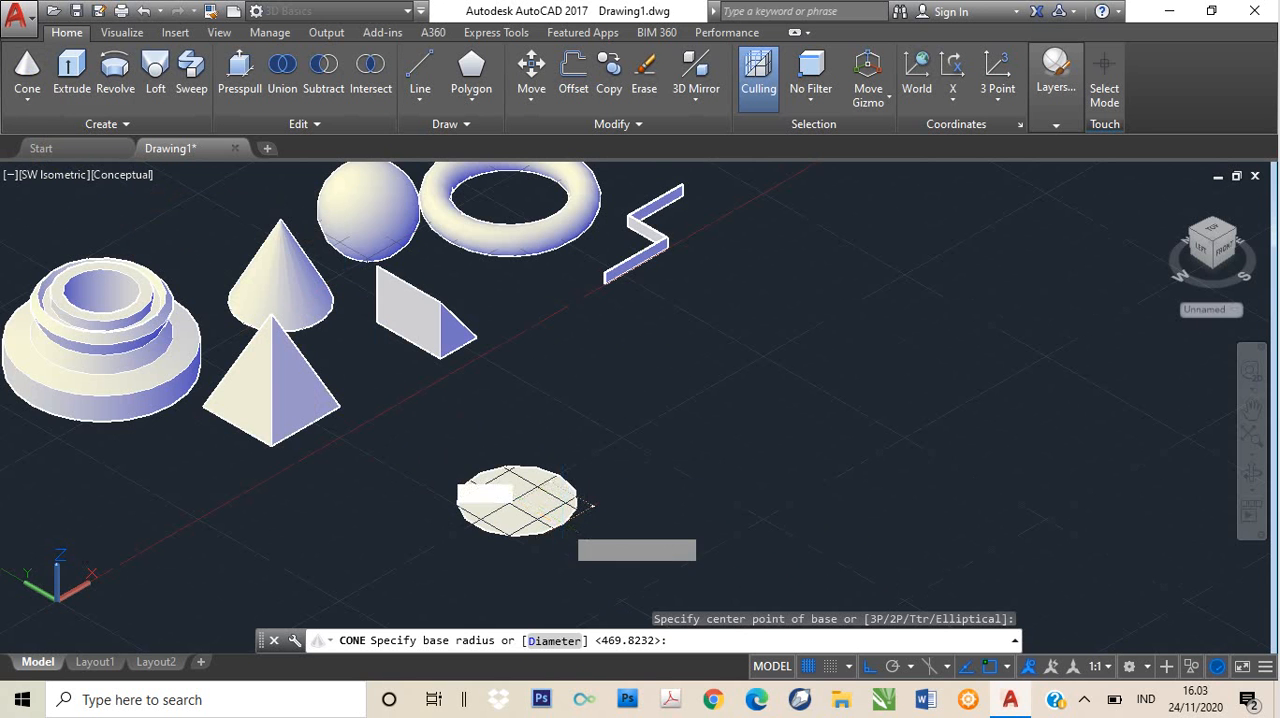
key(Return)
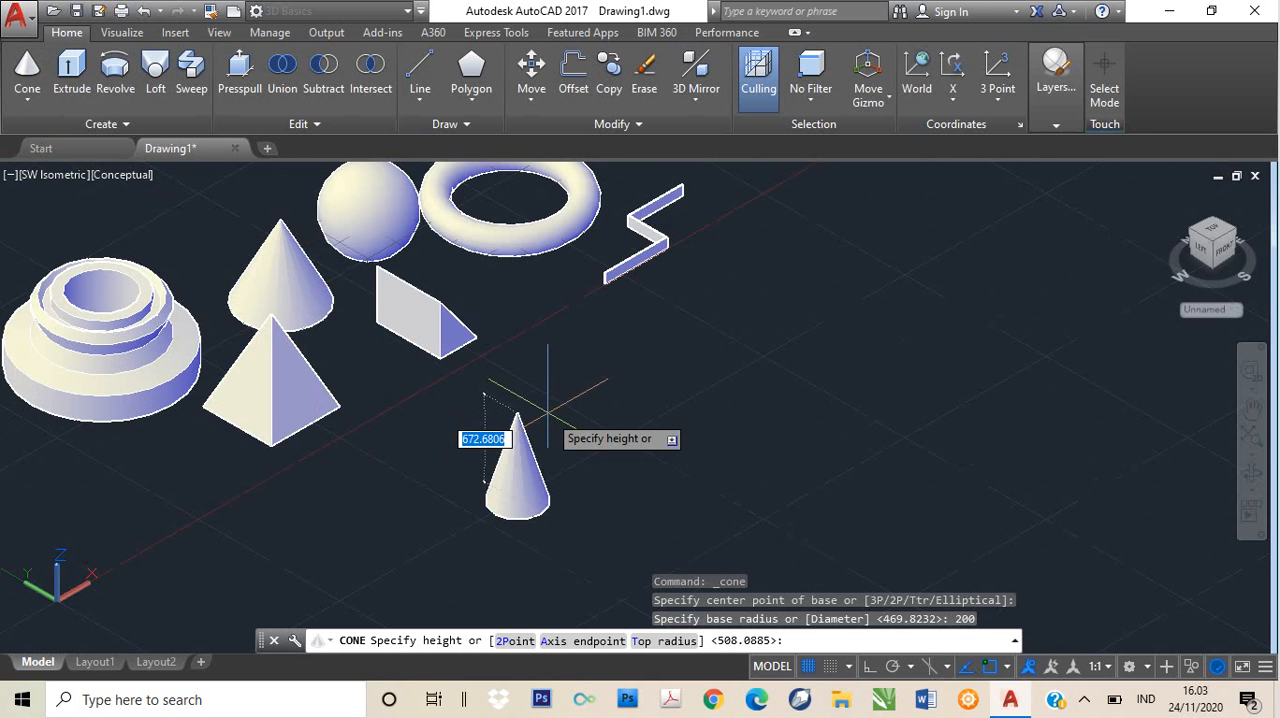
key(BackSpace)
text(300)
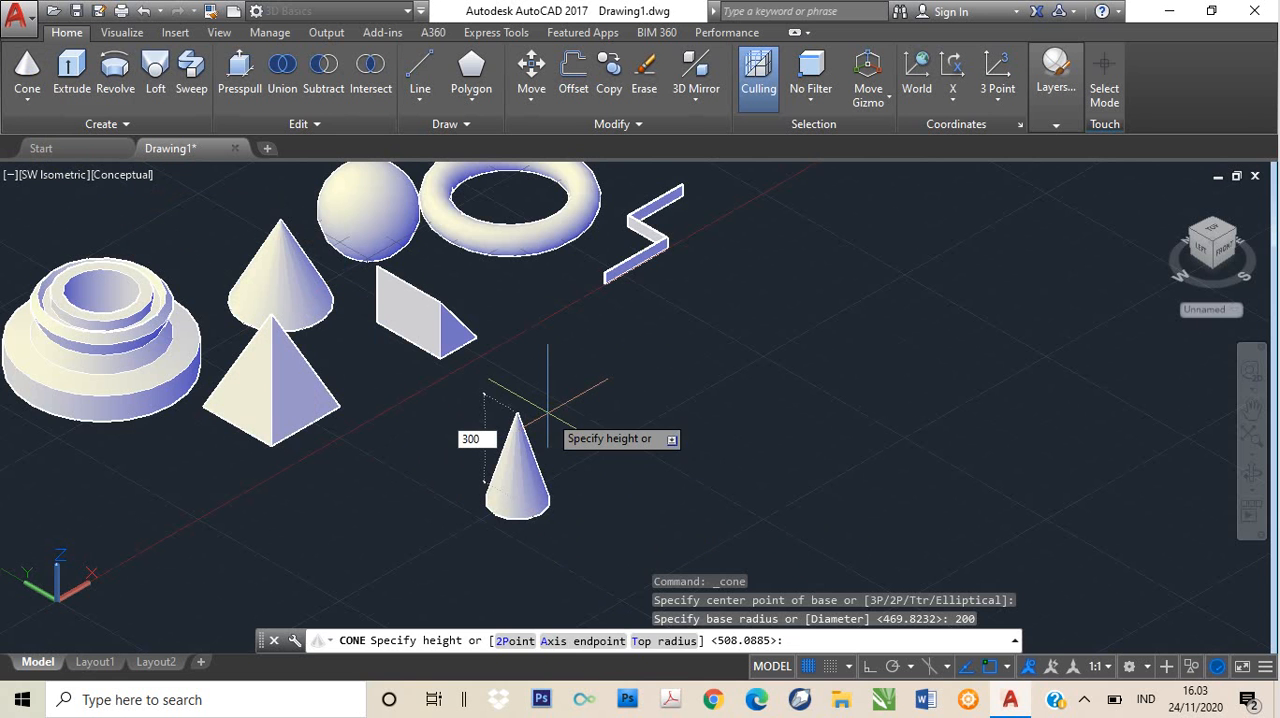
key(Return)
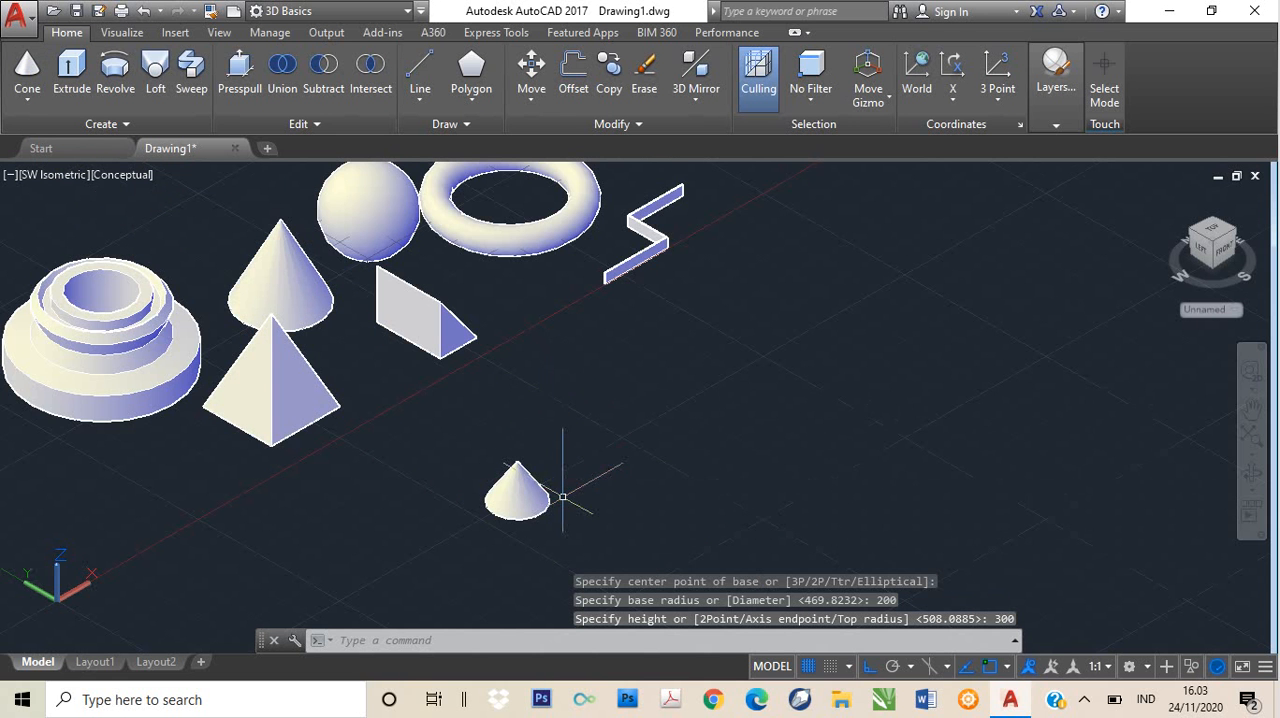
- Move the new cone closer to the pyramid and raise it slightly along the Z axis
scroll(564, 494, up, 2)
middle_drag(548, 480, 628, 478)
key(Escape)
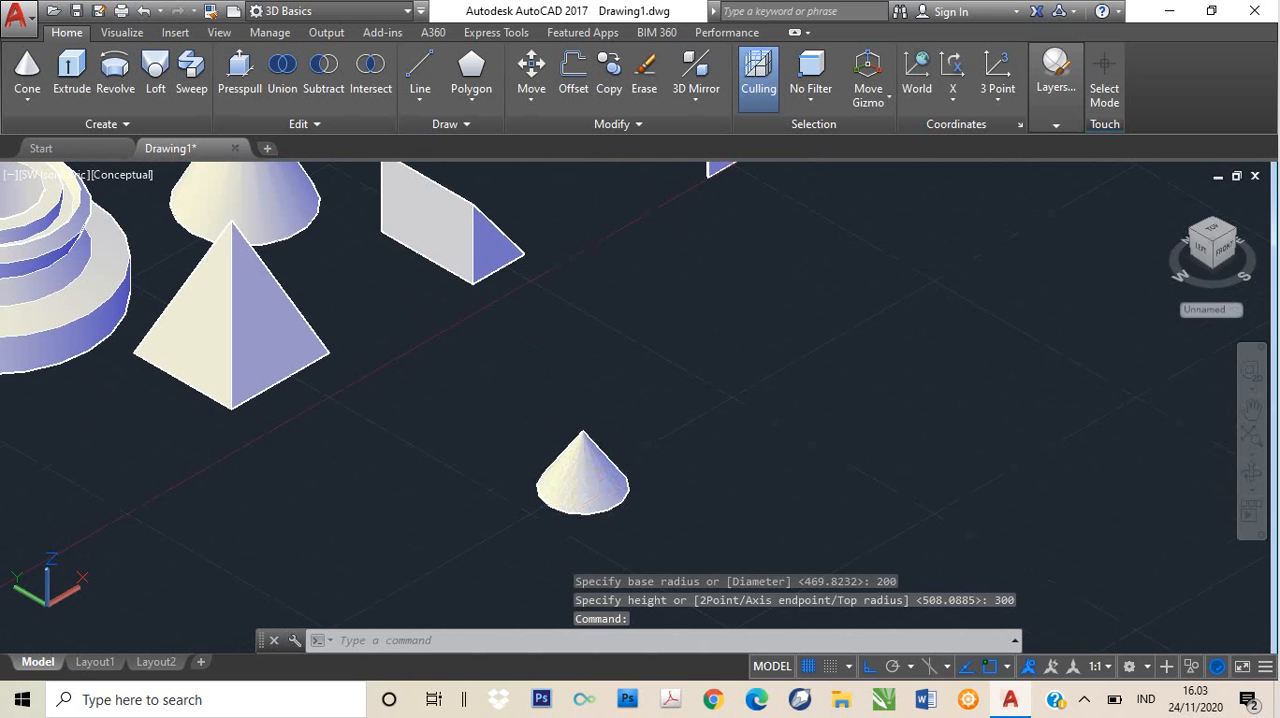
click(586, 477)
drag(583, 480, 393, 522)
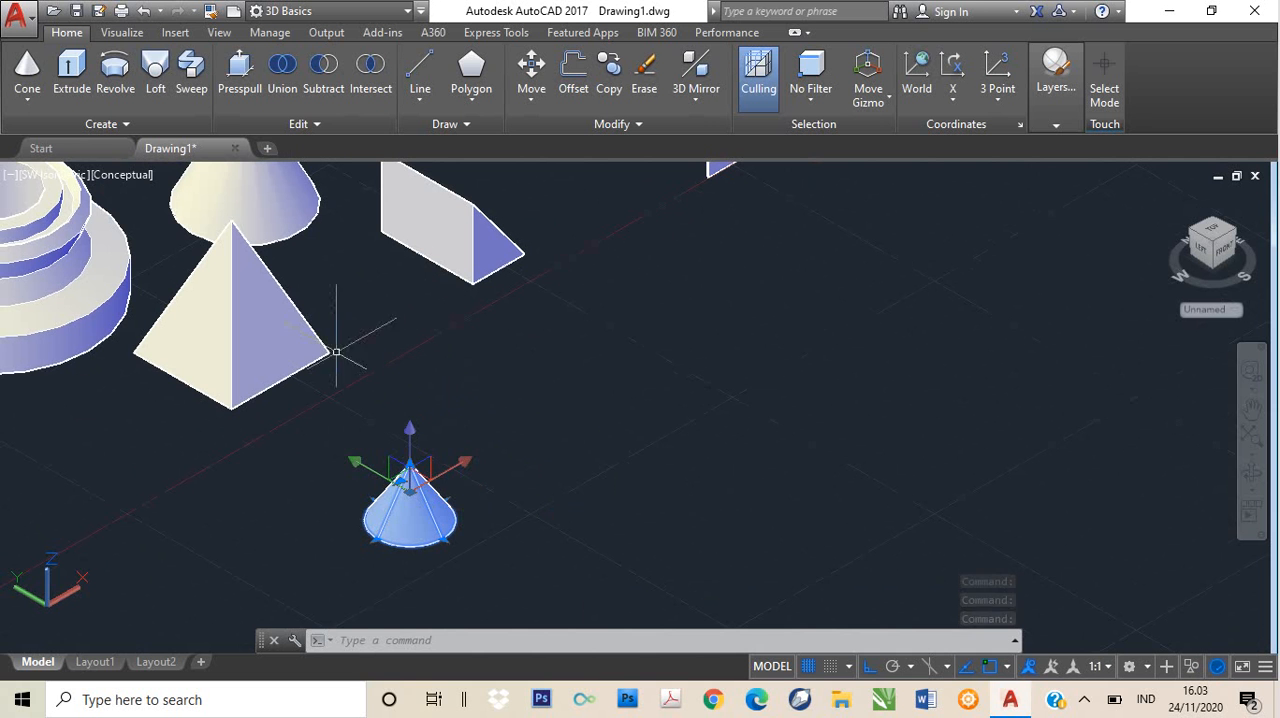
click(413, 432)
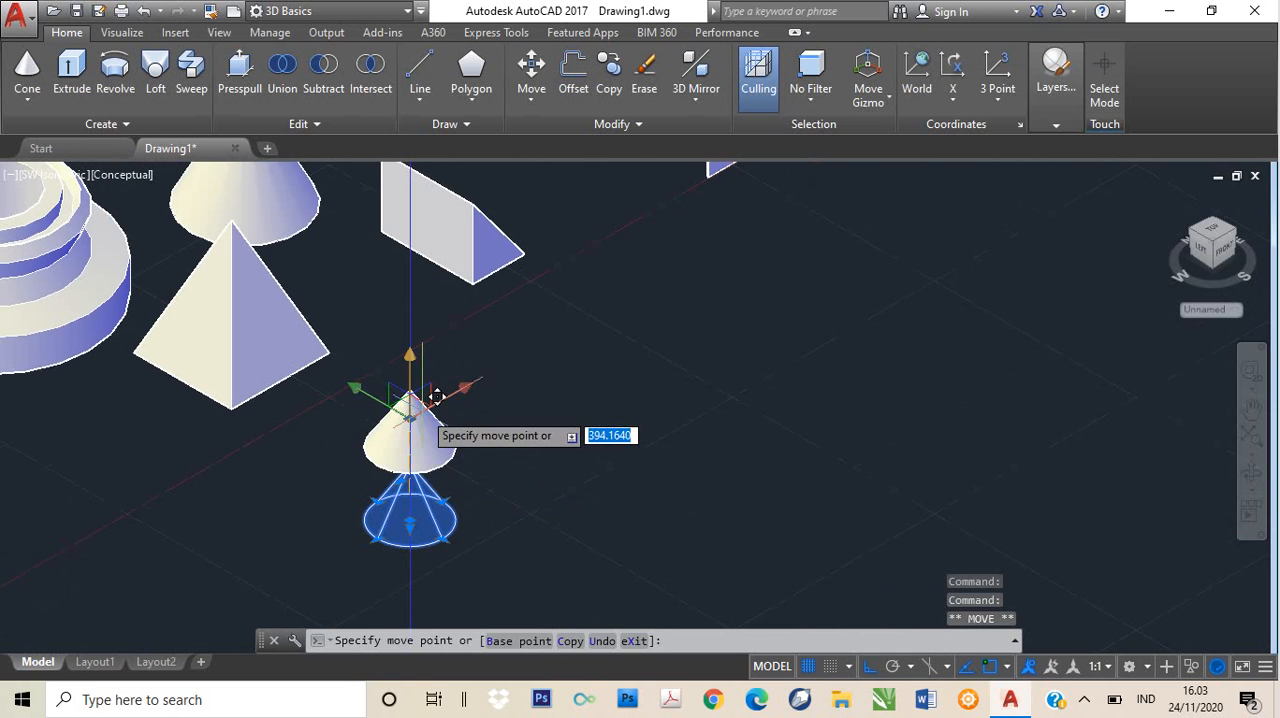
click(434, 457)
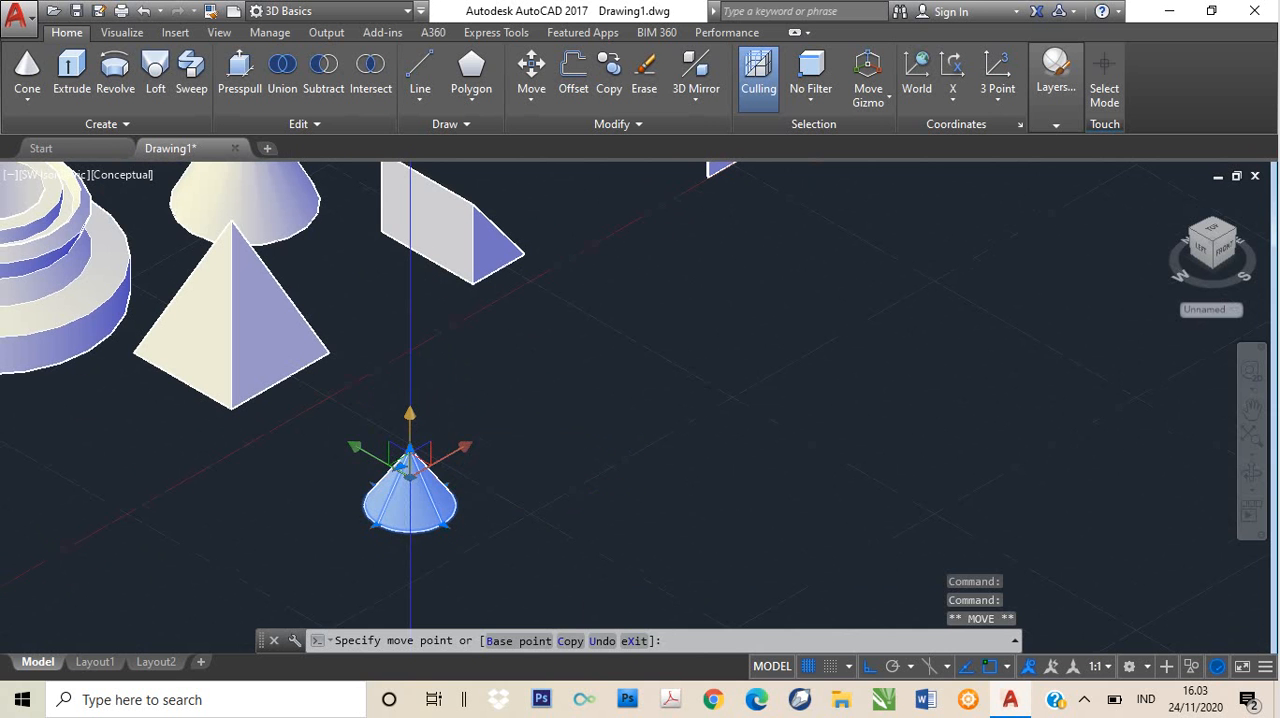
- Stretch the new cone's apex upward by 400 units
click(410, 451)
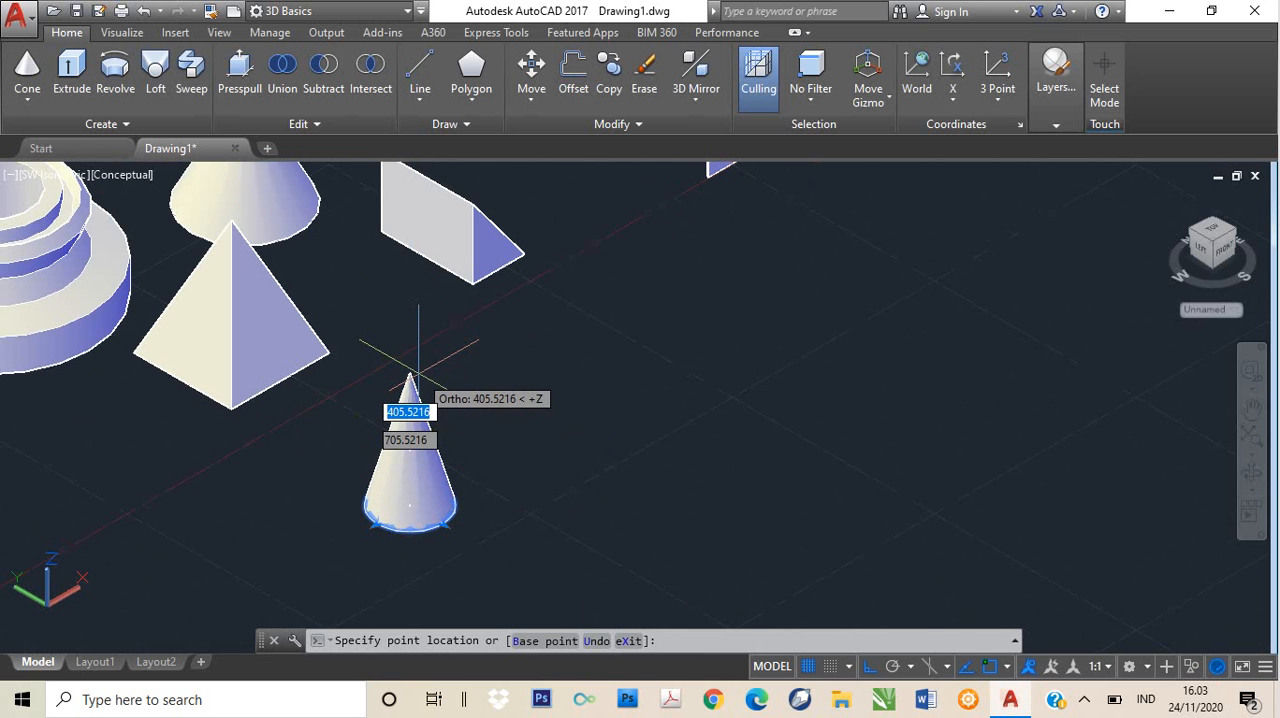
text(400)
key(Return)
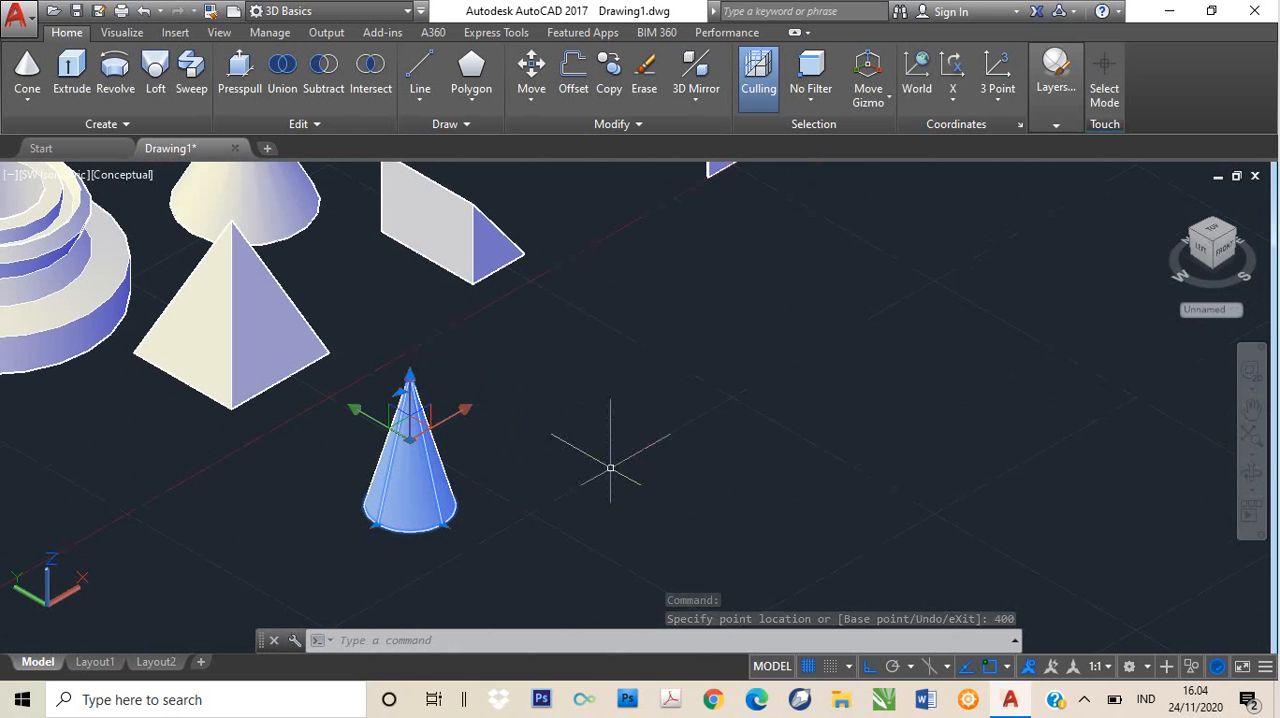
- Create a solid sphere with radius 250 next to the new cone, in front of the wedge
click(29, 78)
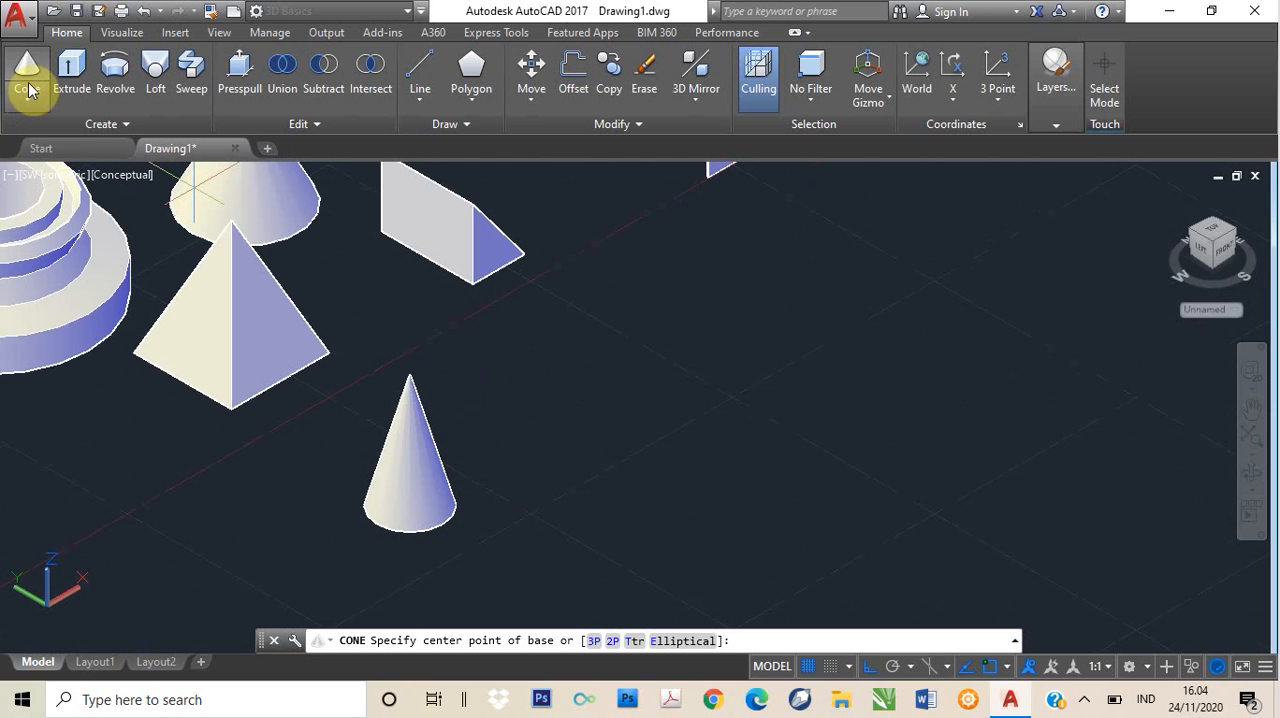
click(29, 96)
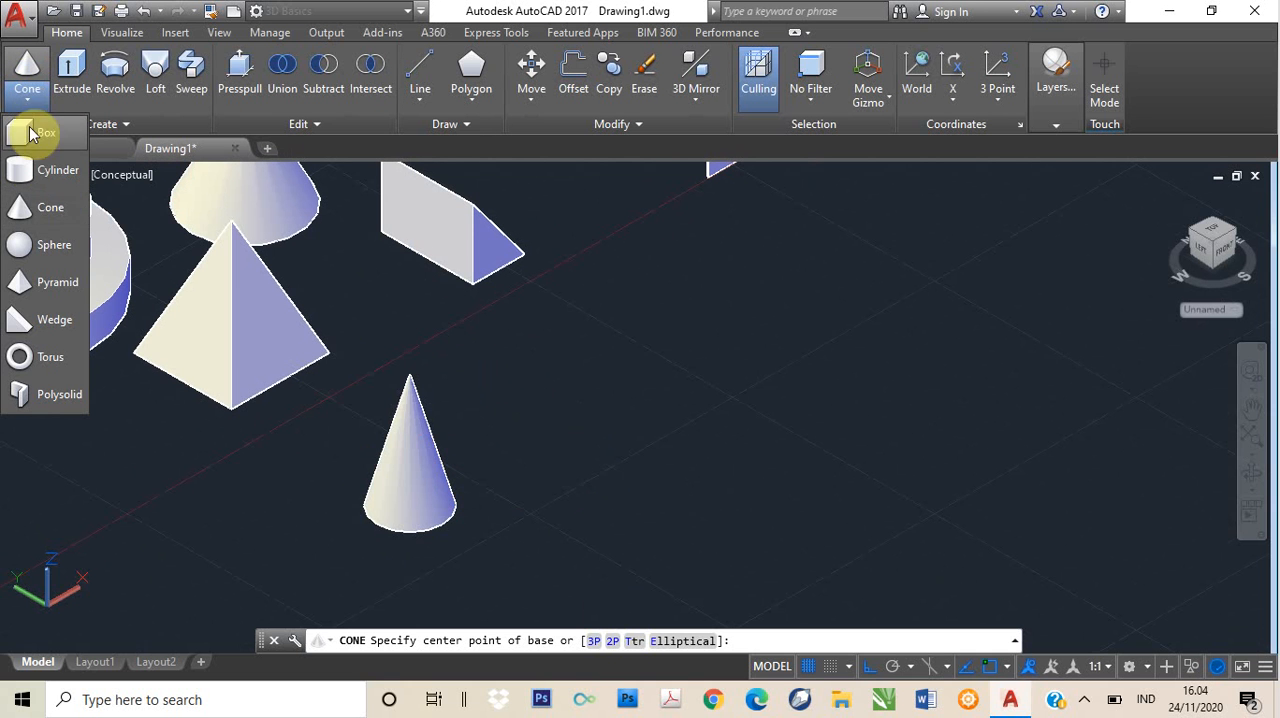
click(33, 247)
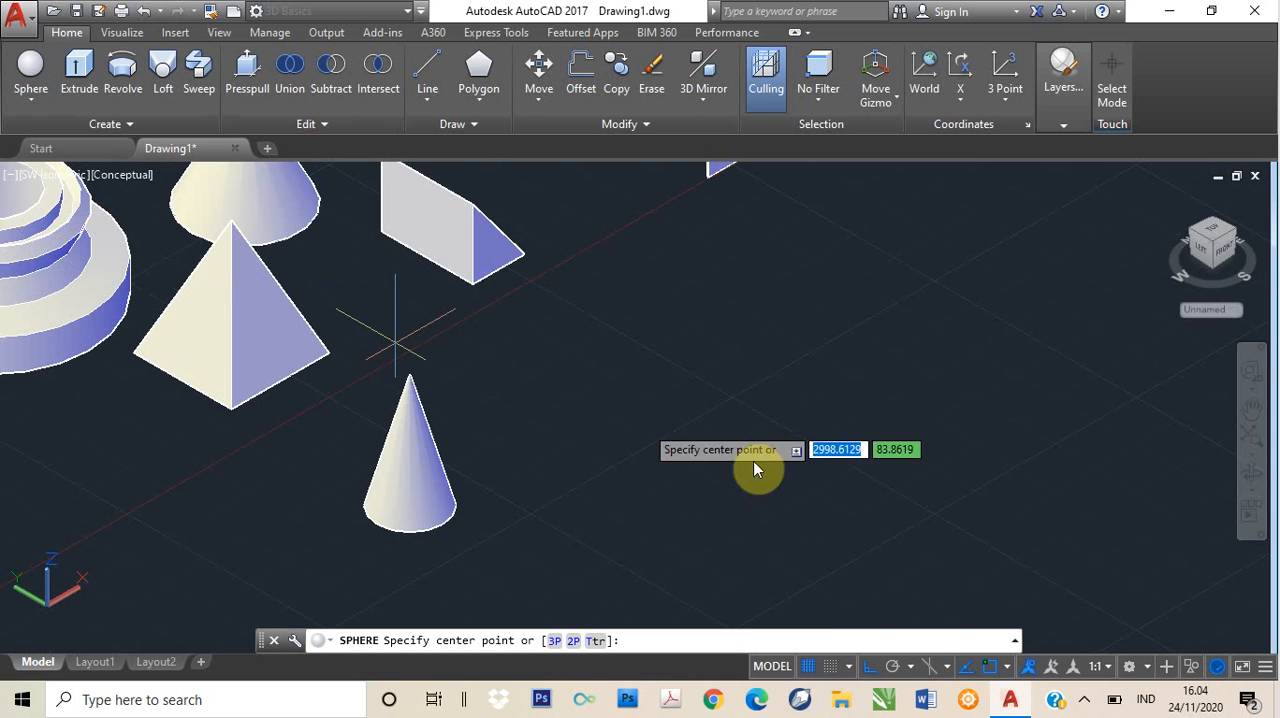
click(562, 385)
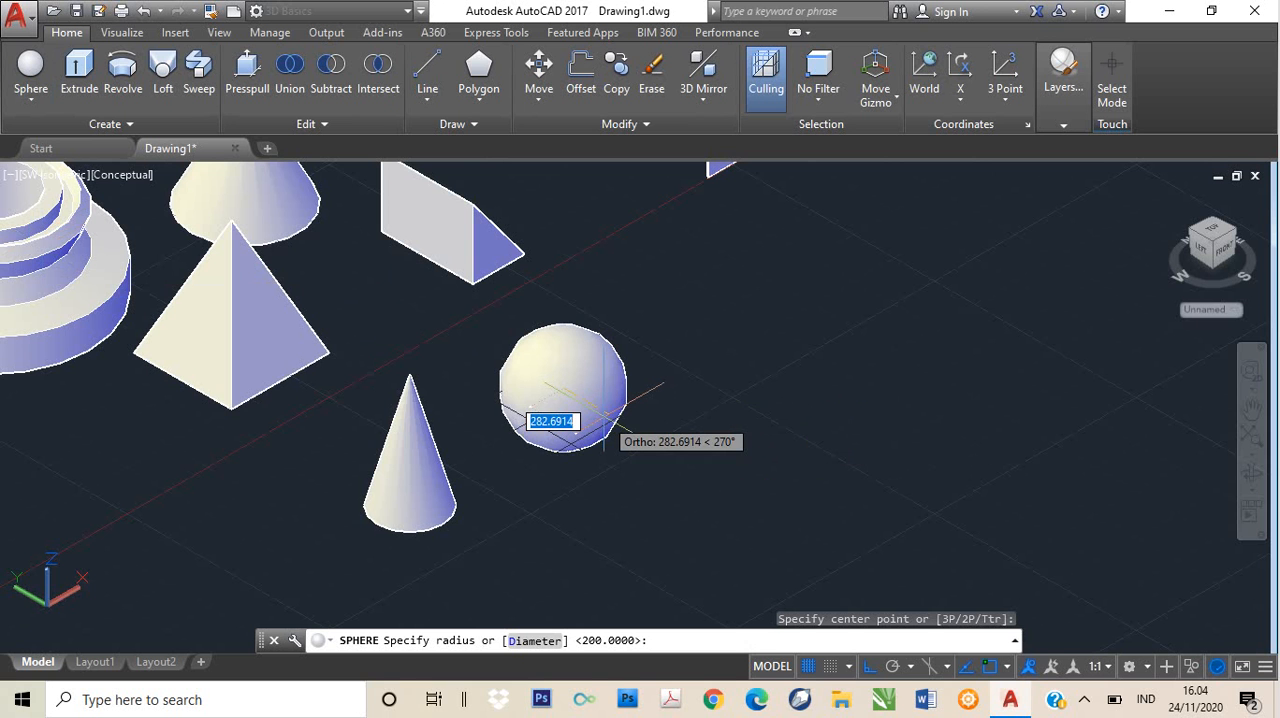
text(2)
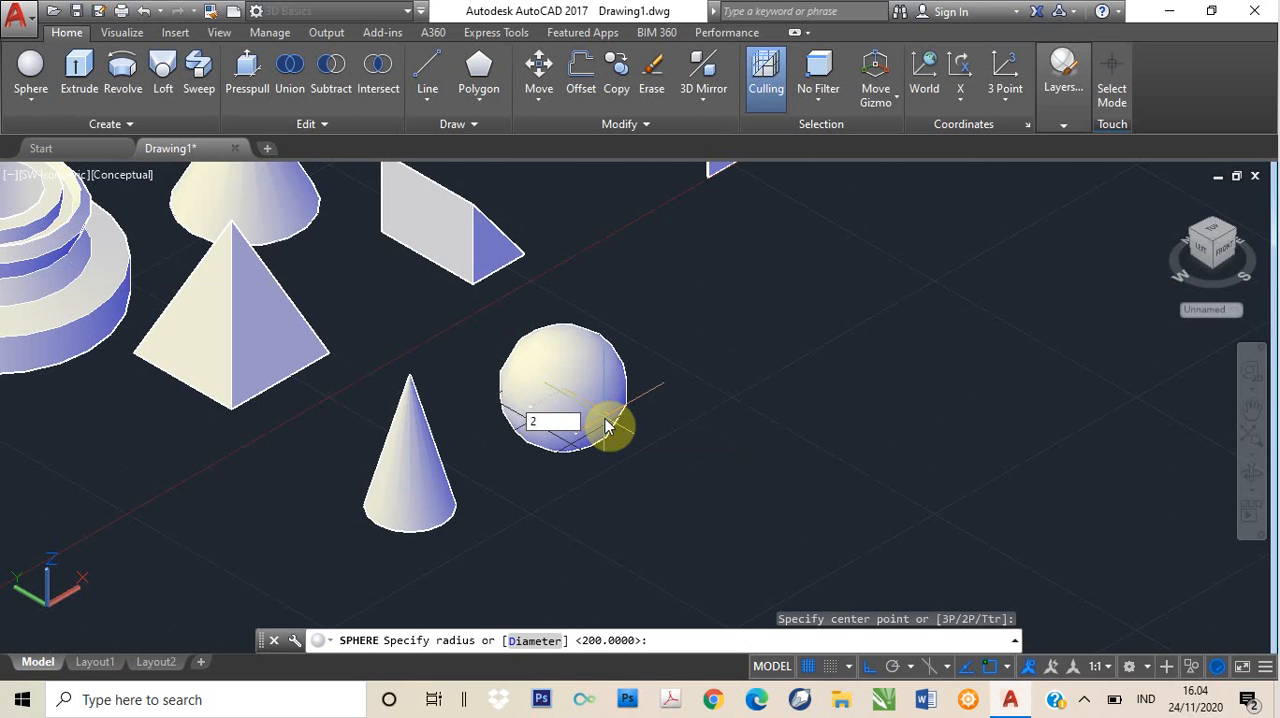
text(50)
key(Return)
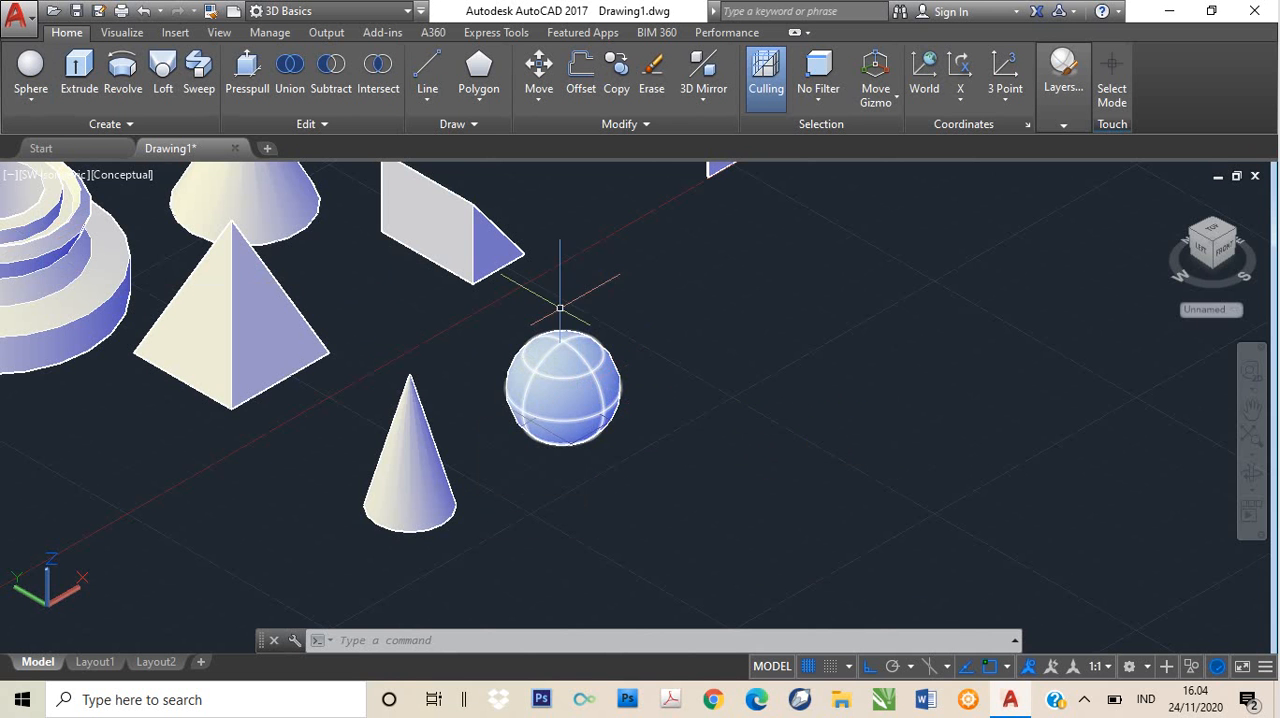
- Create a solid pyramid beside the new sphere, with base radius 300 and height 500
click(30, 100)
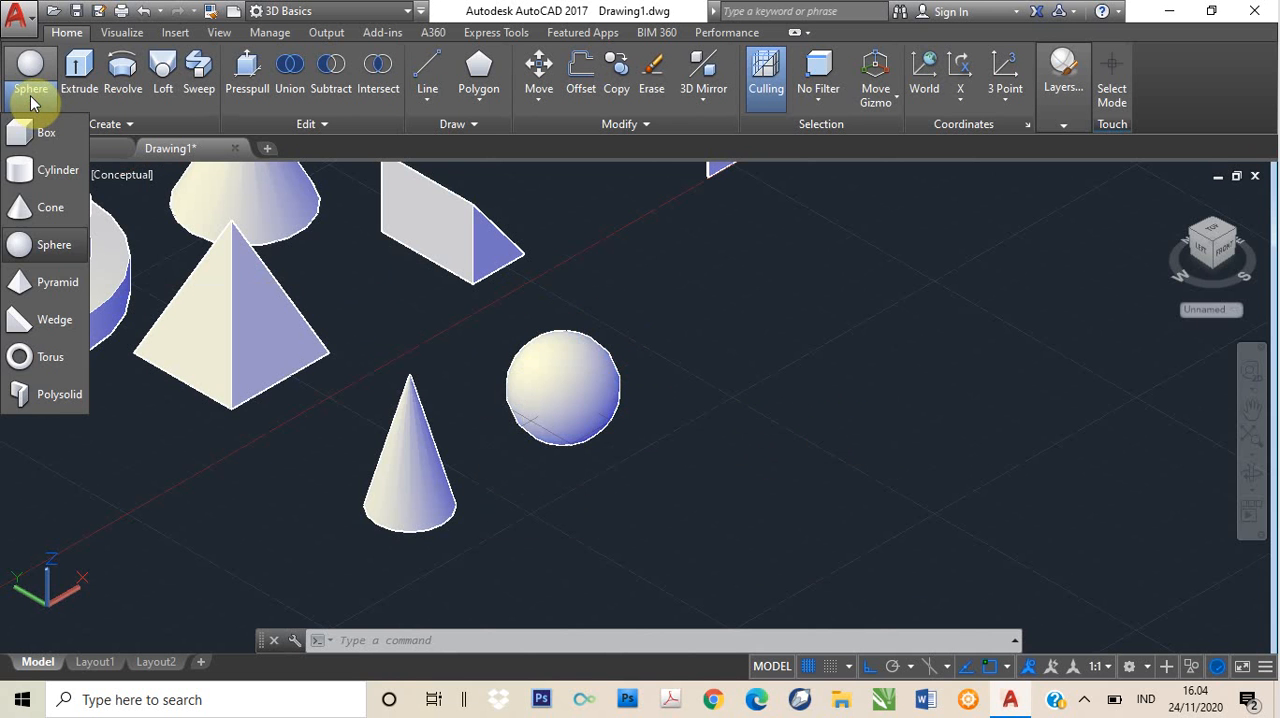
click(27, 286)
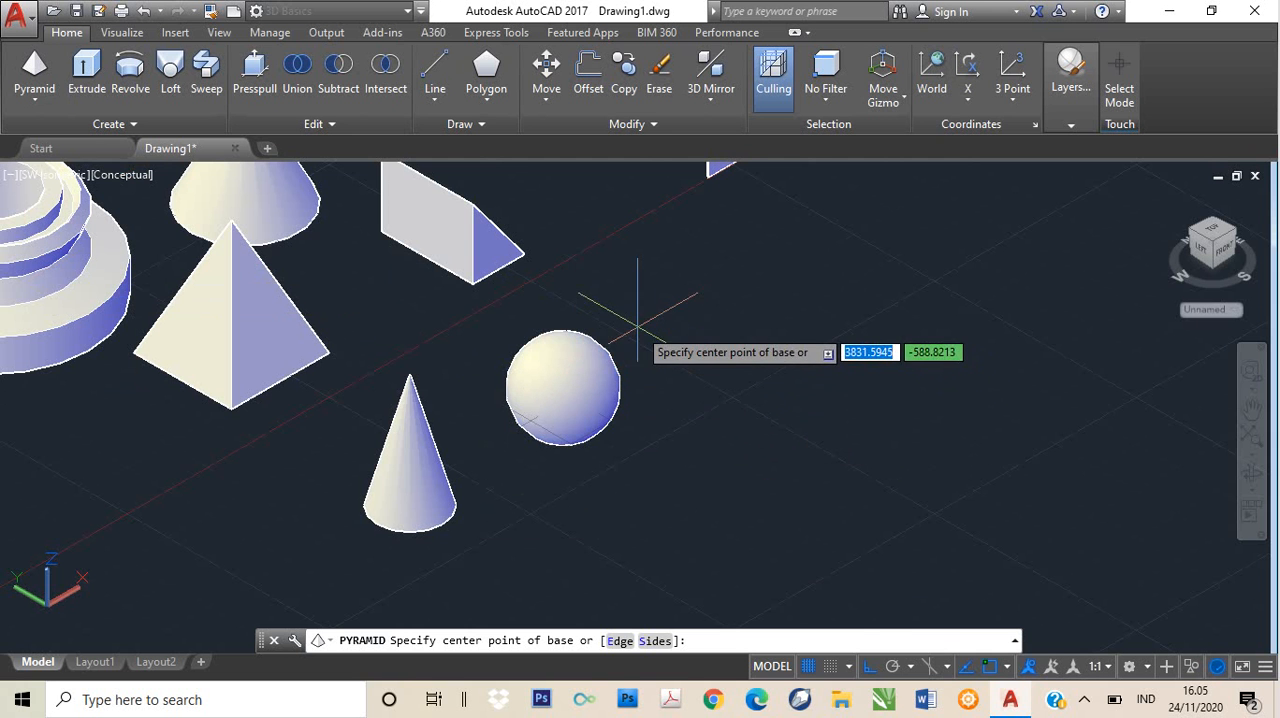
click(688, 328)
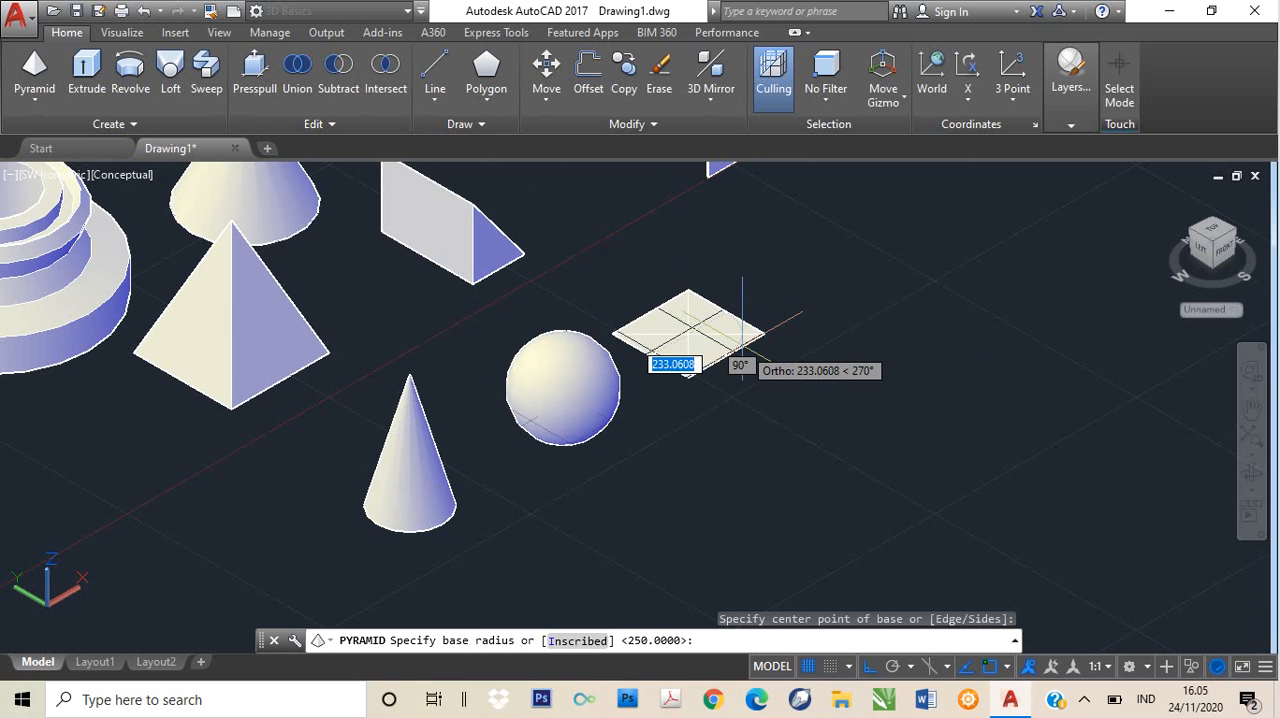
click(744, 355)
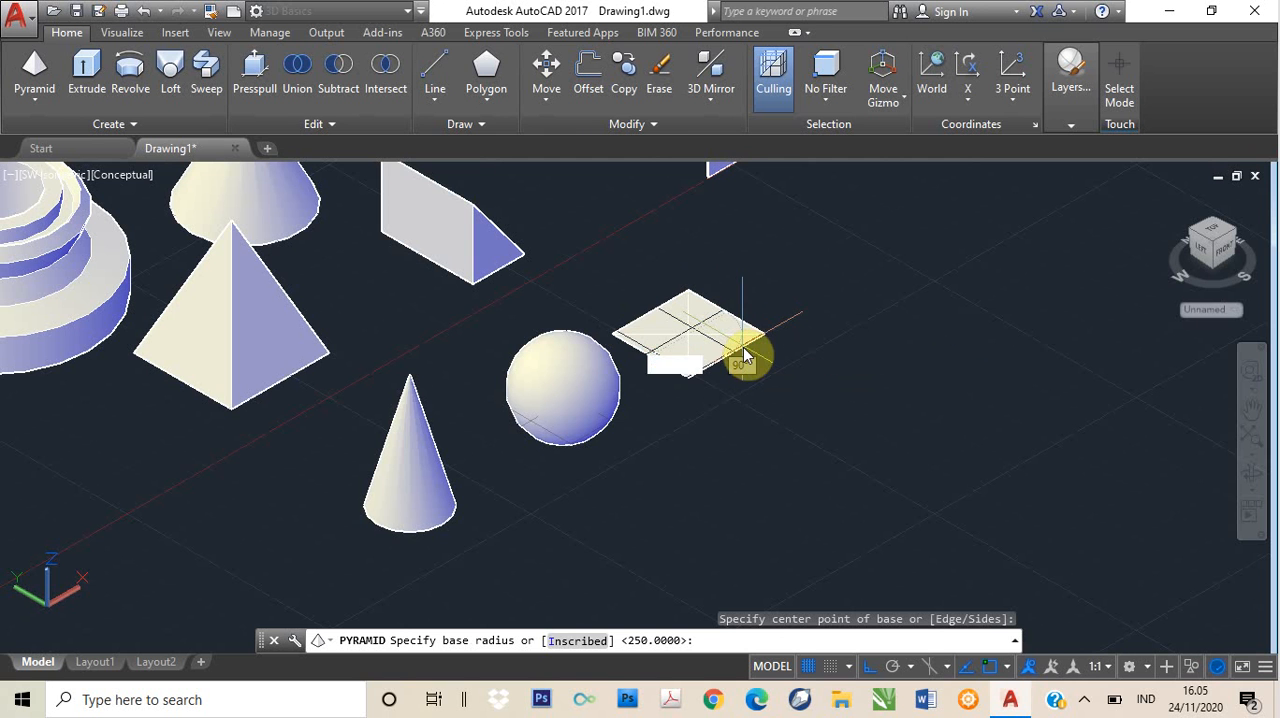
text(300)
key(Return)
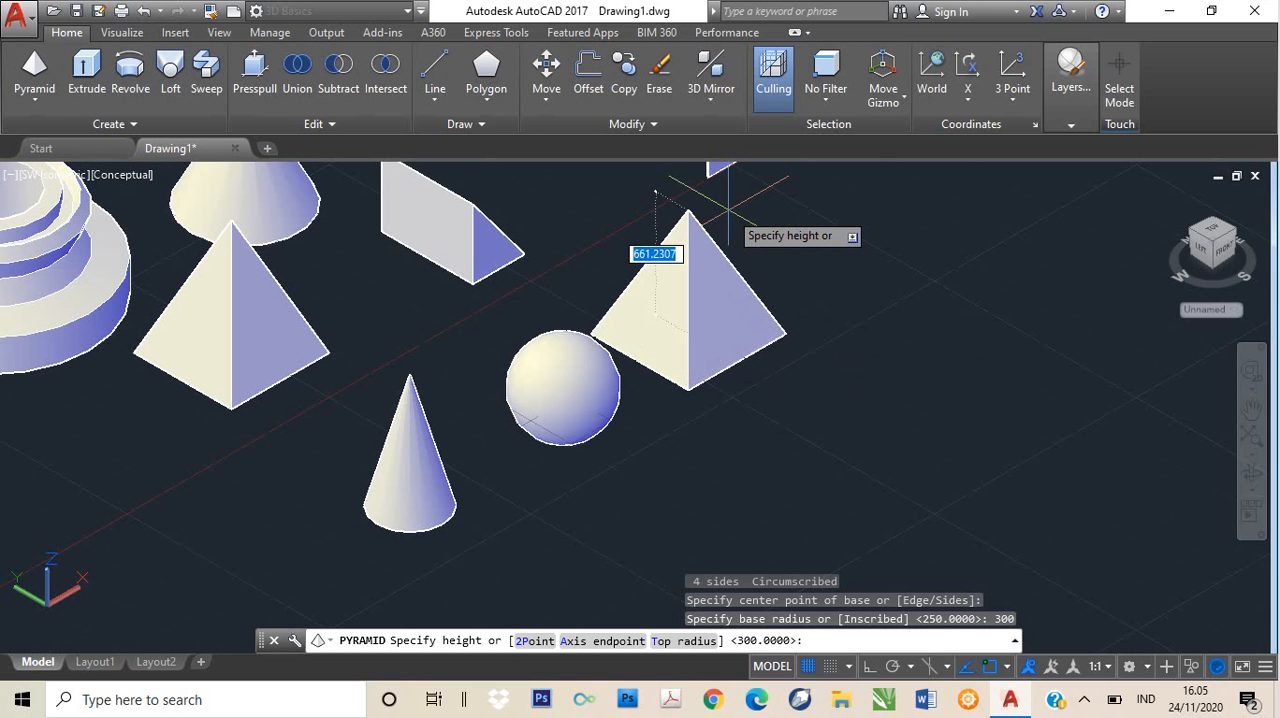
text(500)
key(Return)
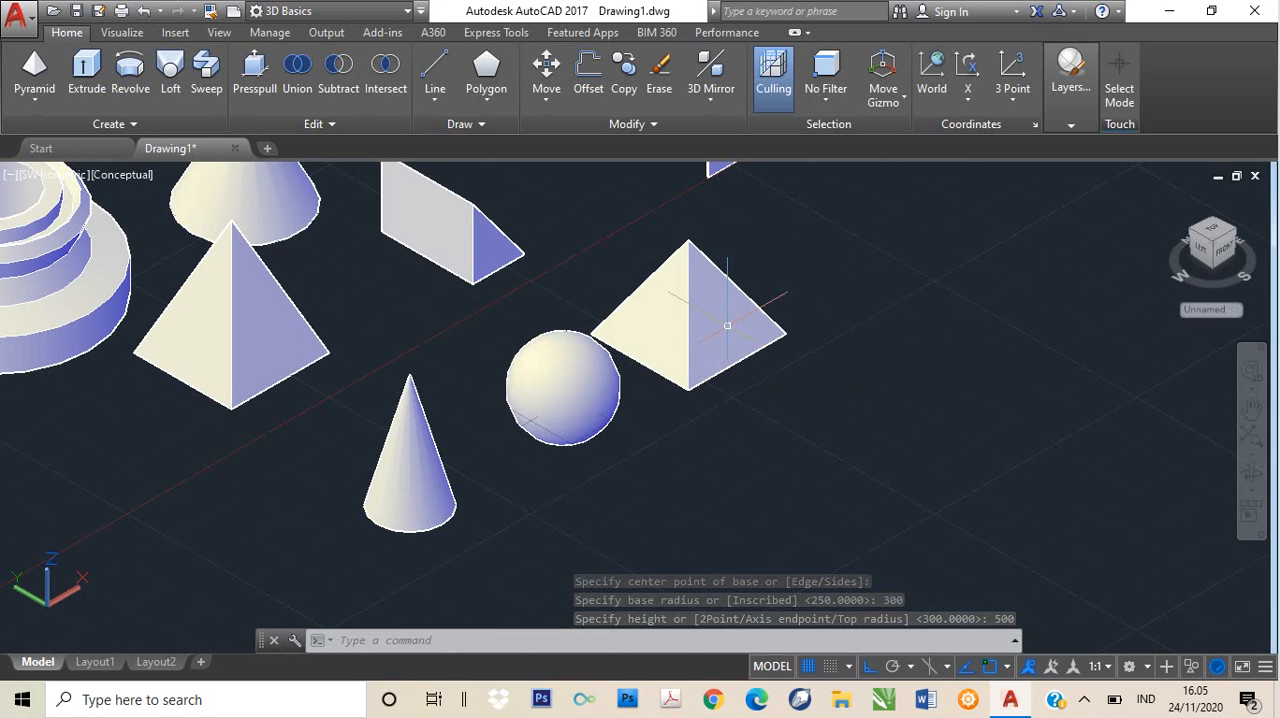
- Create a solid wedge in the empty area beside the new pyramid, with a 400 by 200 base and height 500
middle_drag(727, 331, 652, 353)
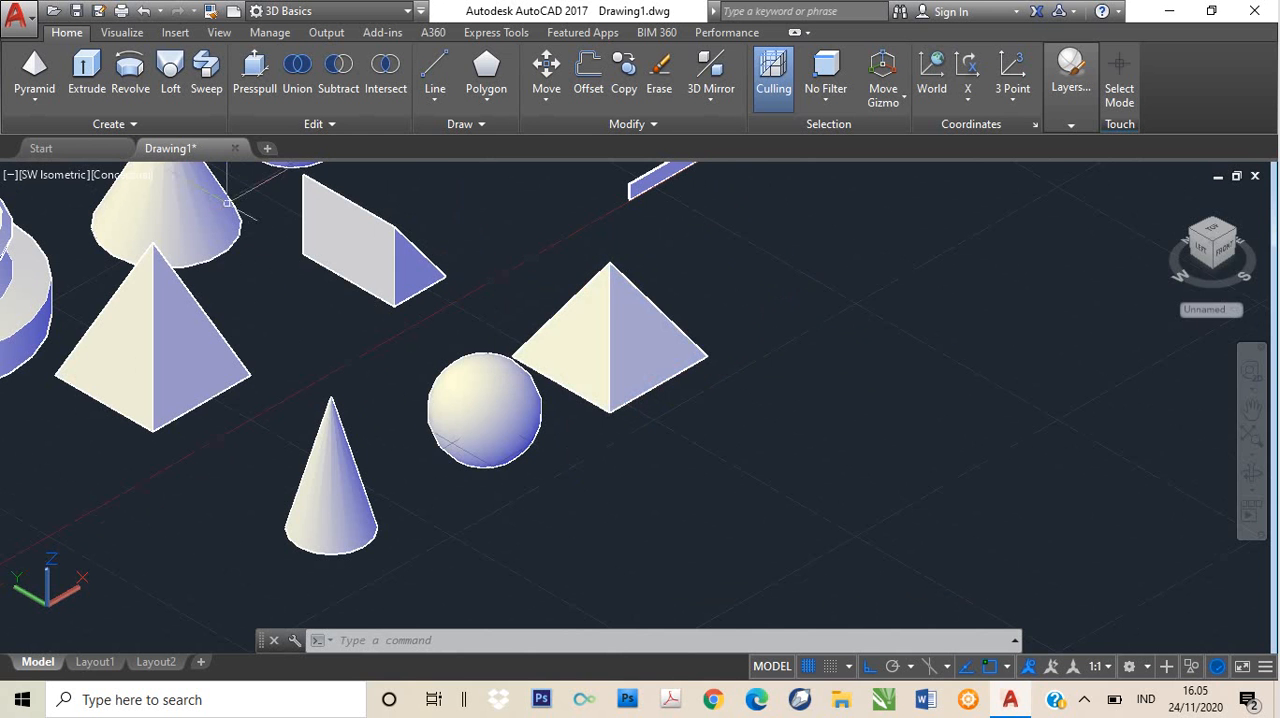
click(42, 101)
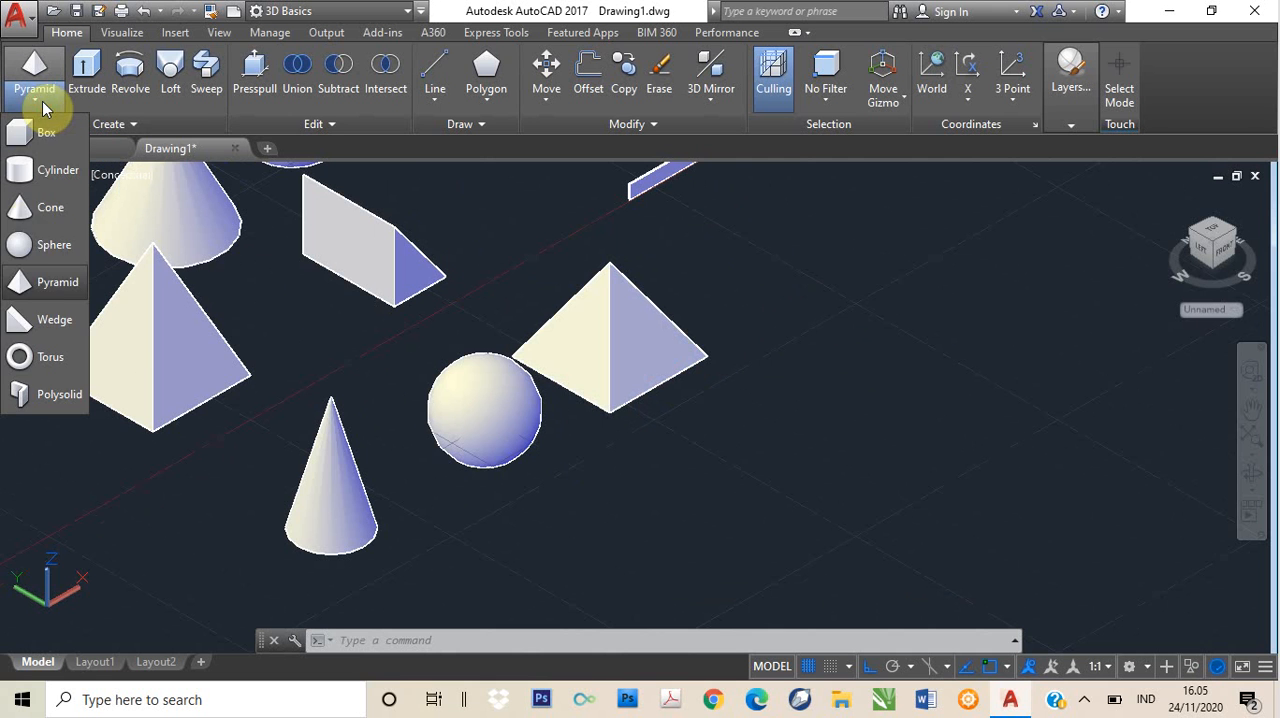
click(40, 320)
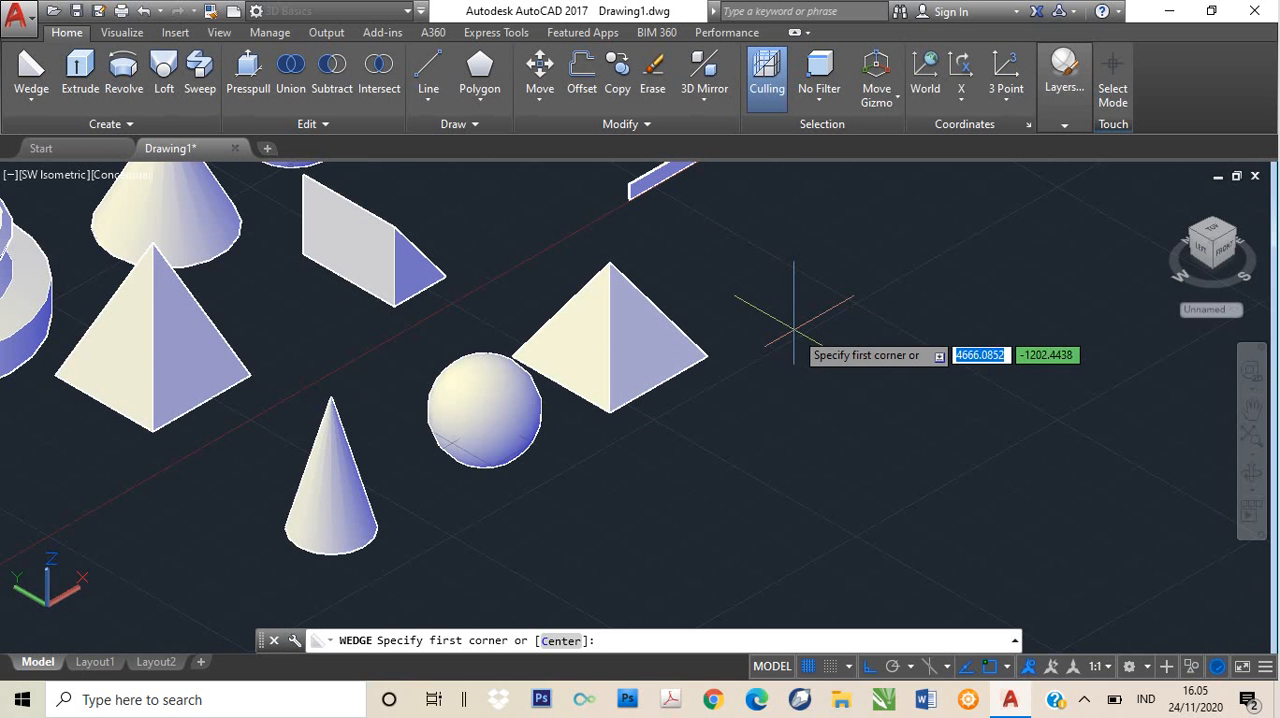
click(792, 318)
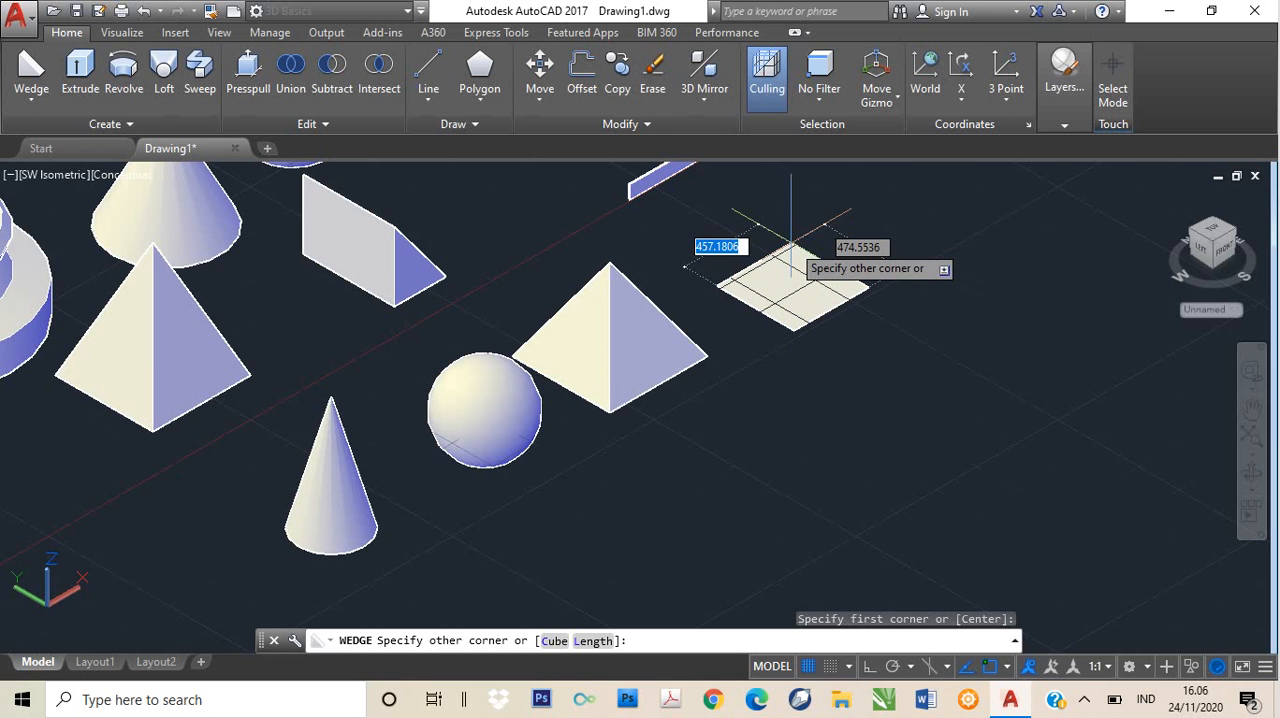
text(4)
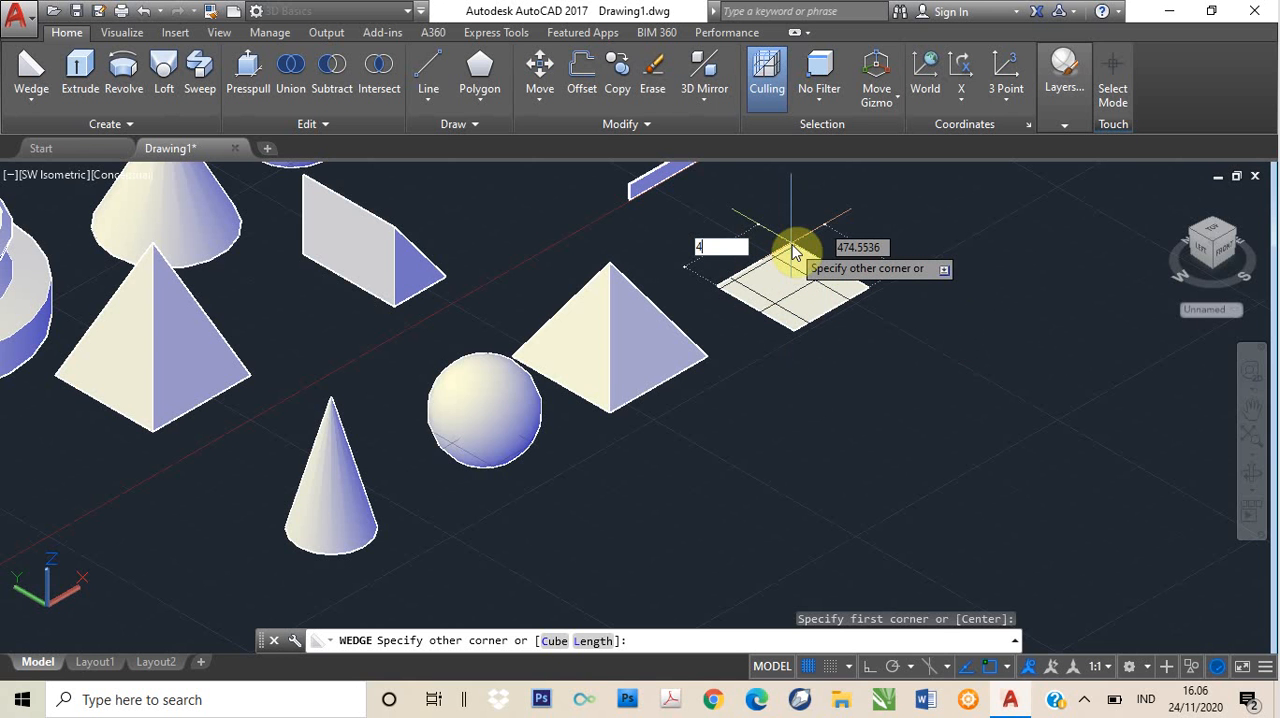
text(00)
key(Tab)
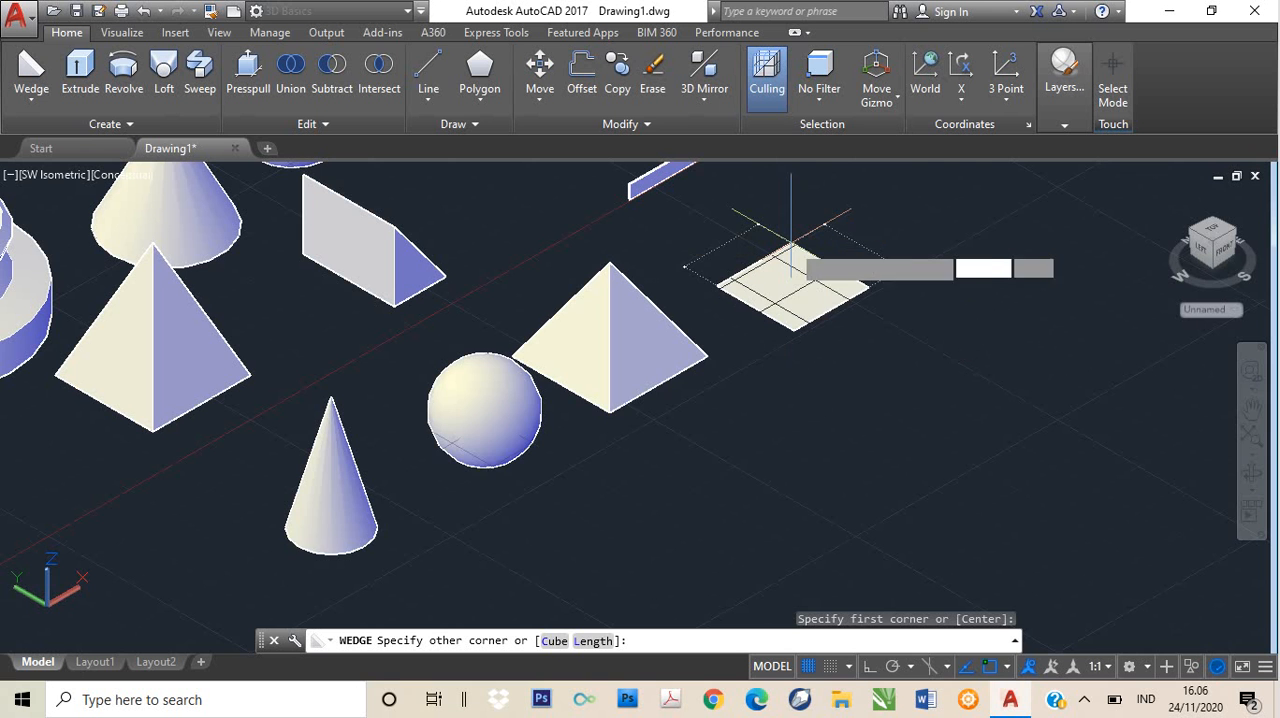
text(2)
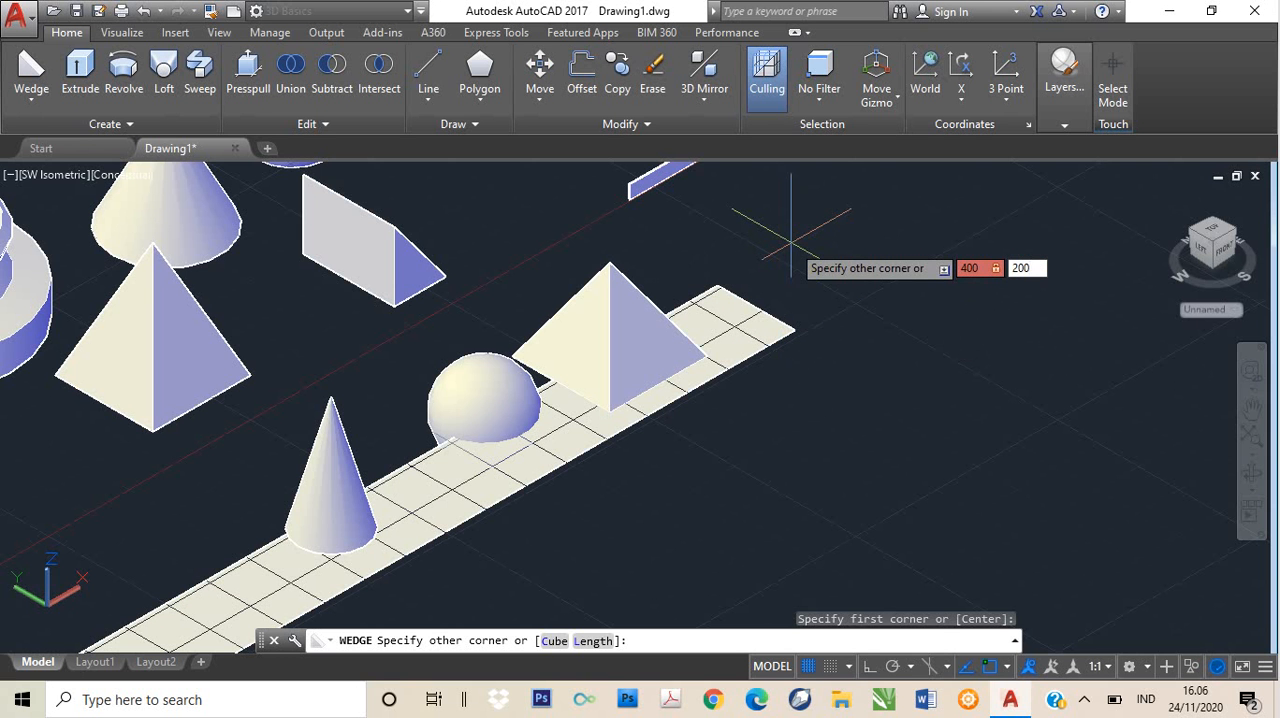
text(00)
key(Return)
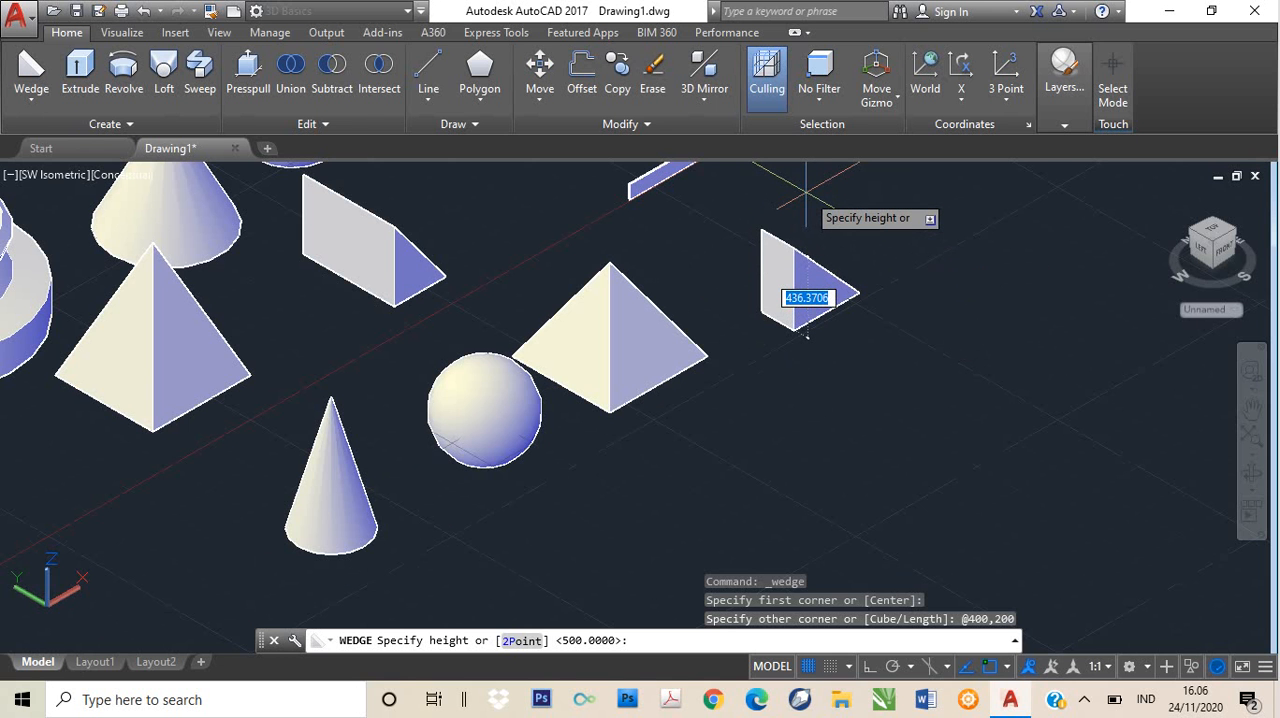
text(500)
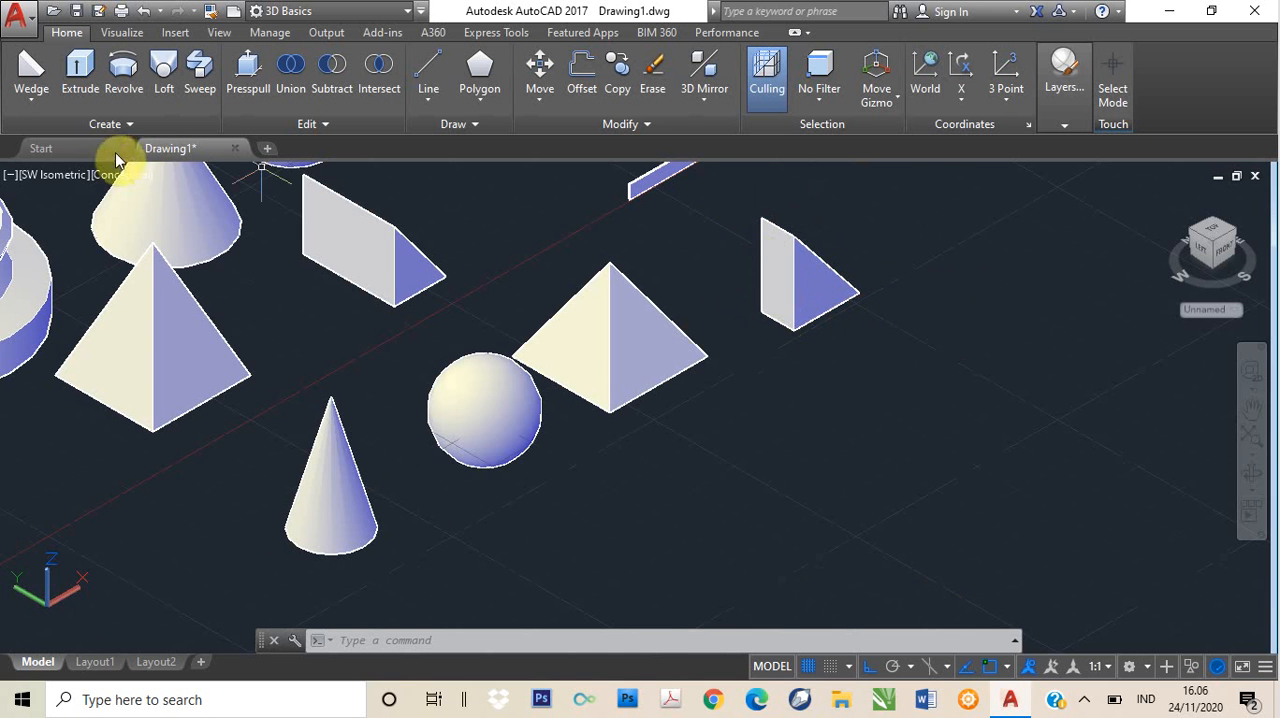
- Create a solid torus in the empty area in front of the new pyramid and wedge, with radius 500 and tube radius 100
click(25, 103)
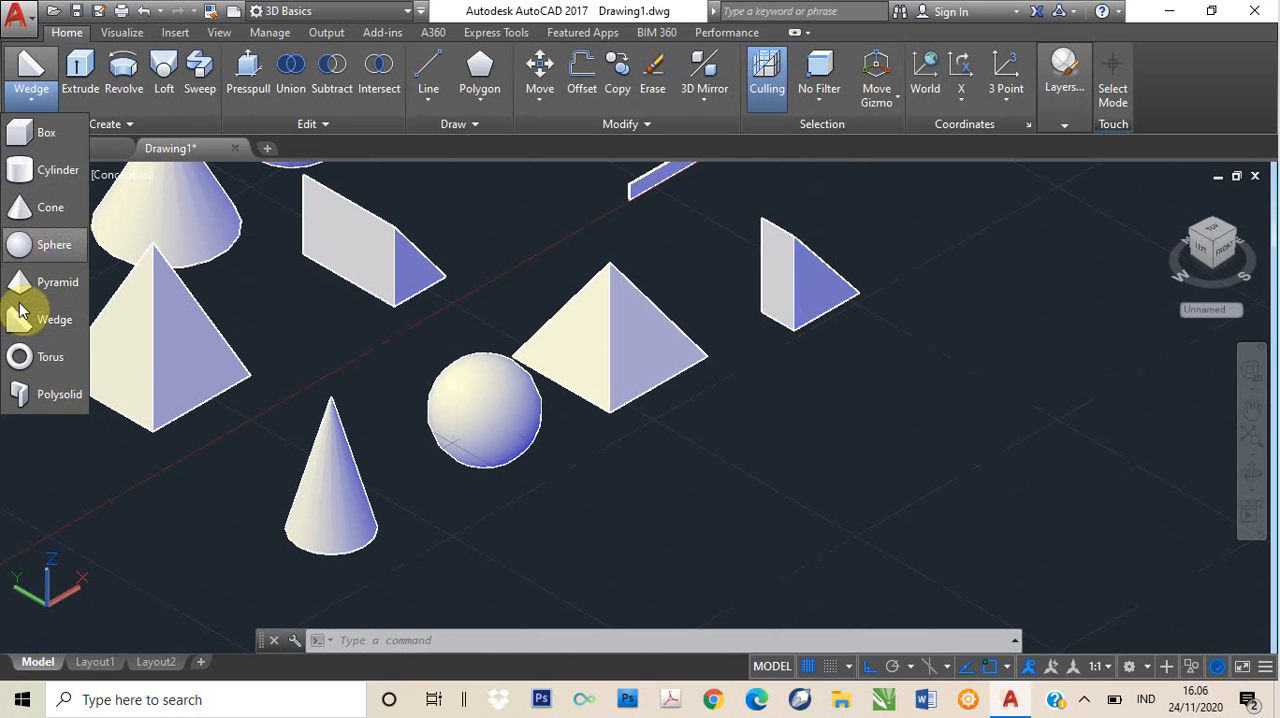
click(20, 357)
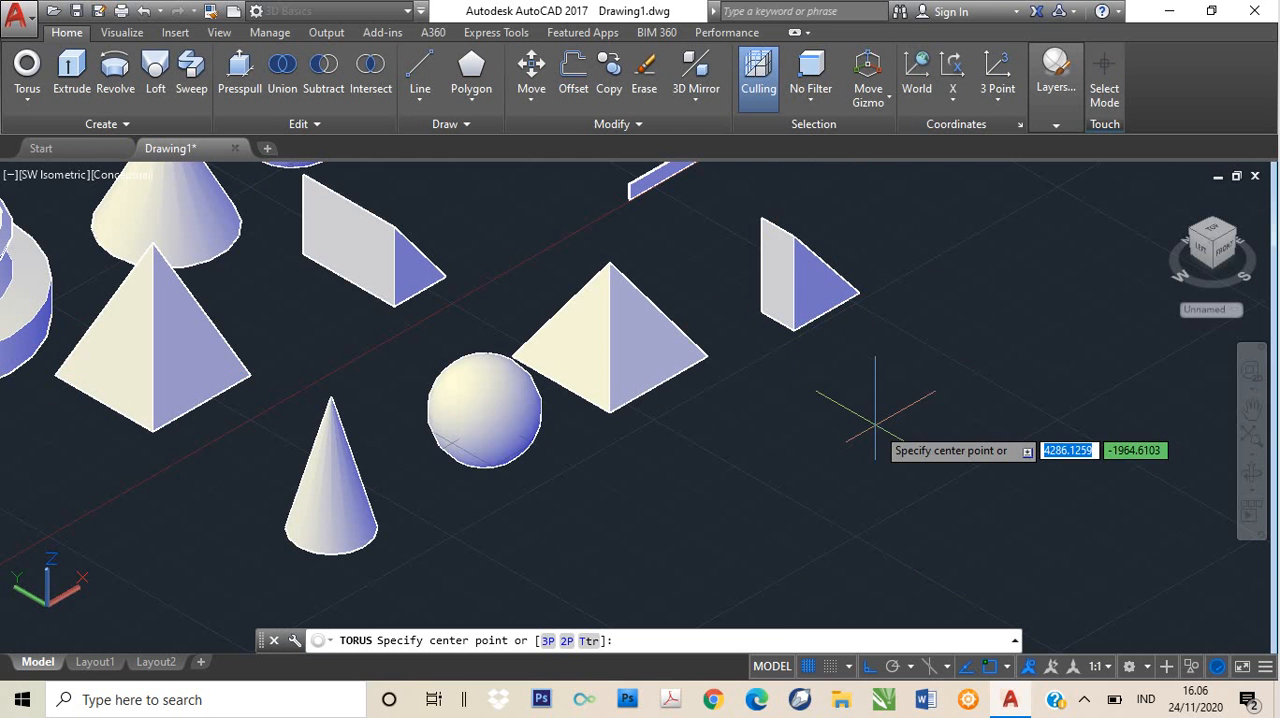
middle_drag(831, 463, 806, 371)
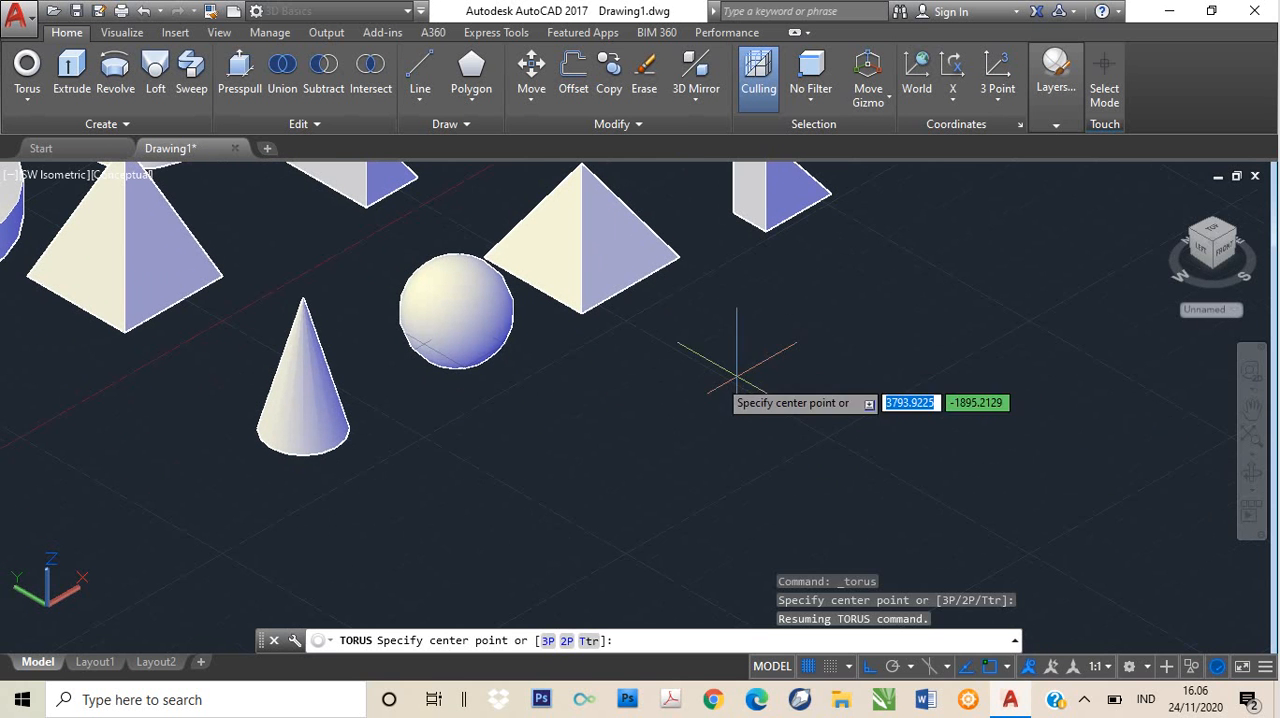
click(25, 90)
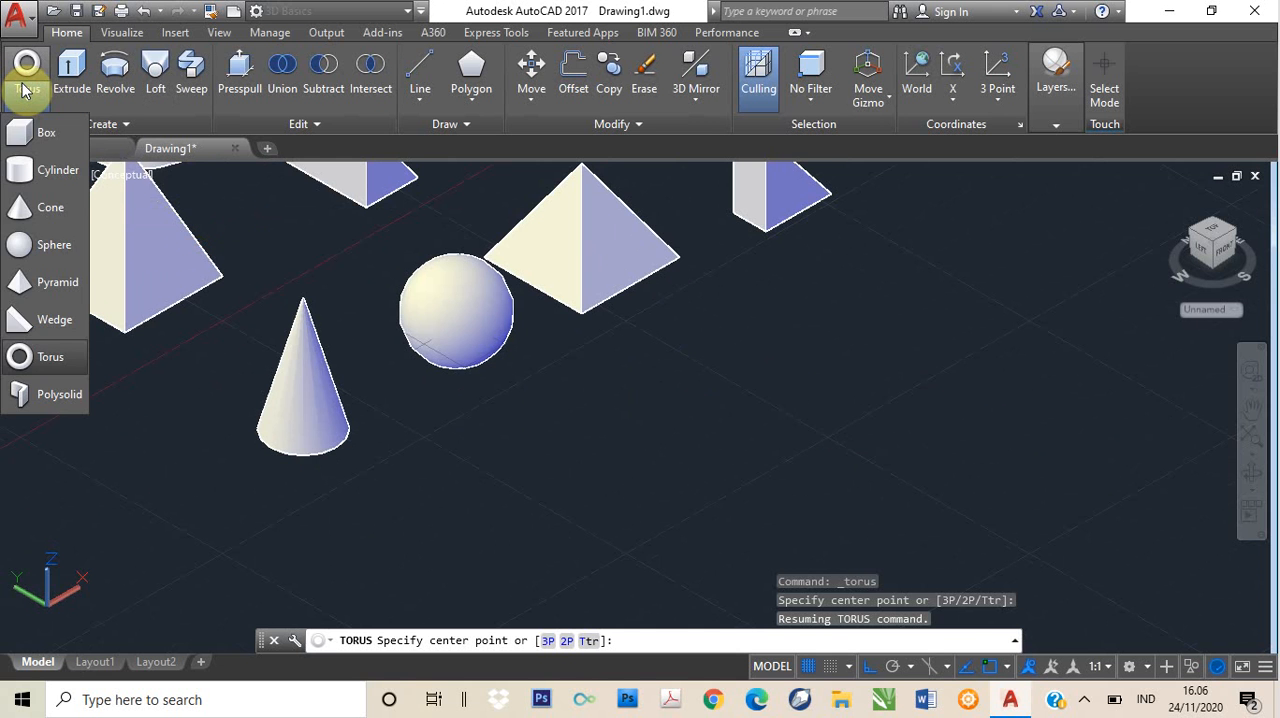
click(22, 86)
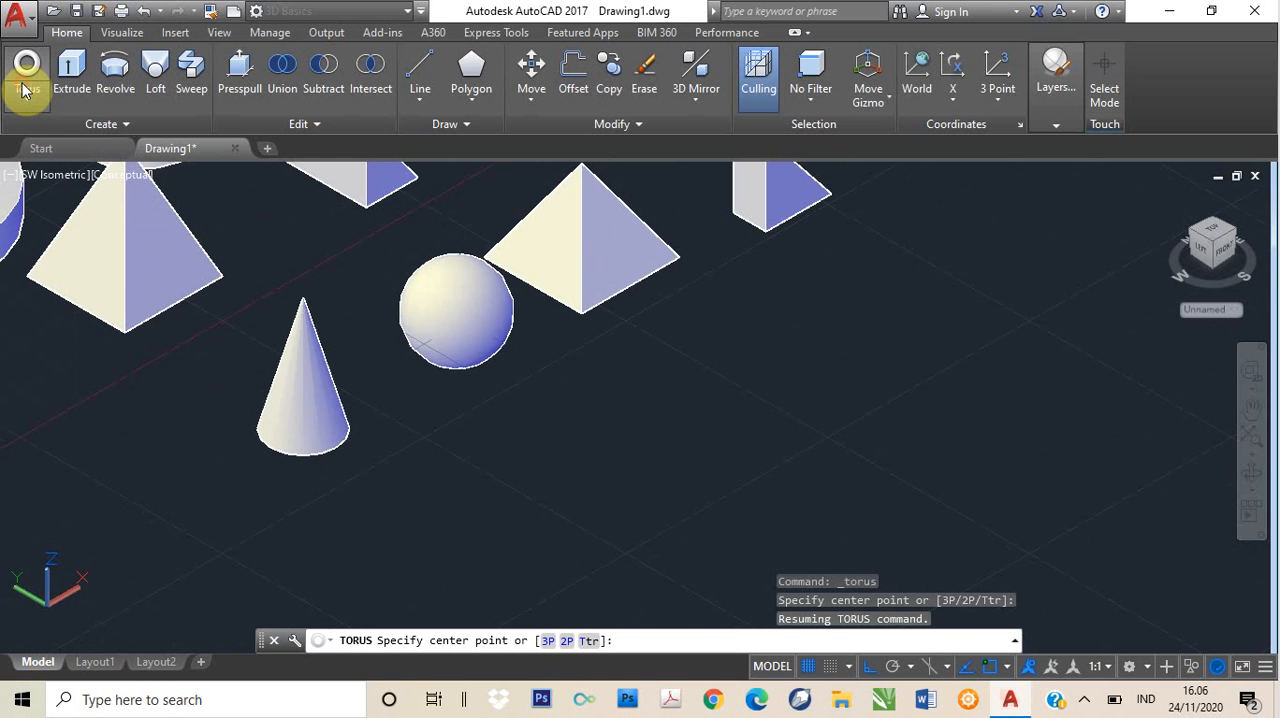
click(727, 441)
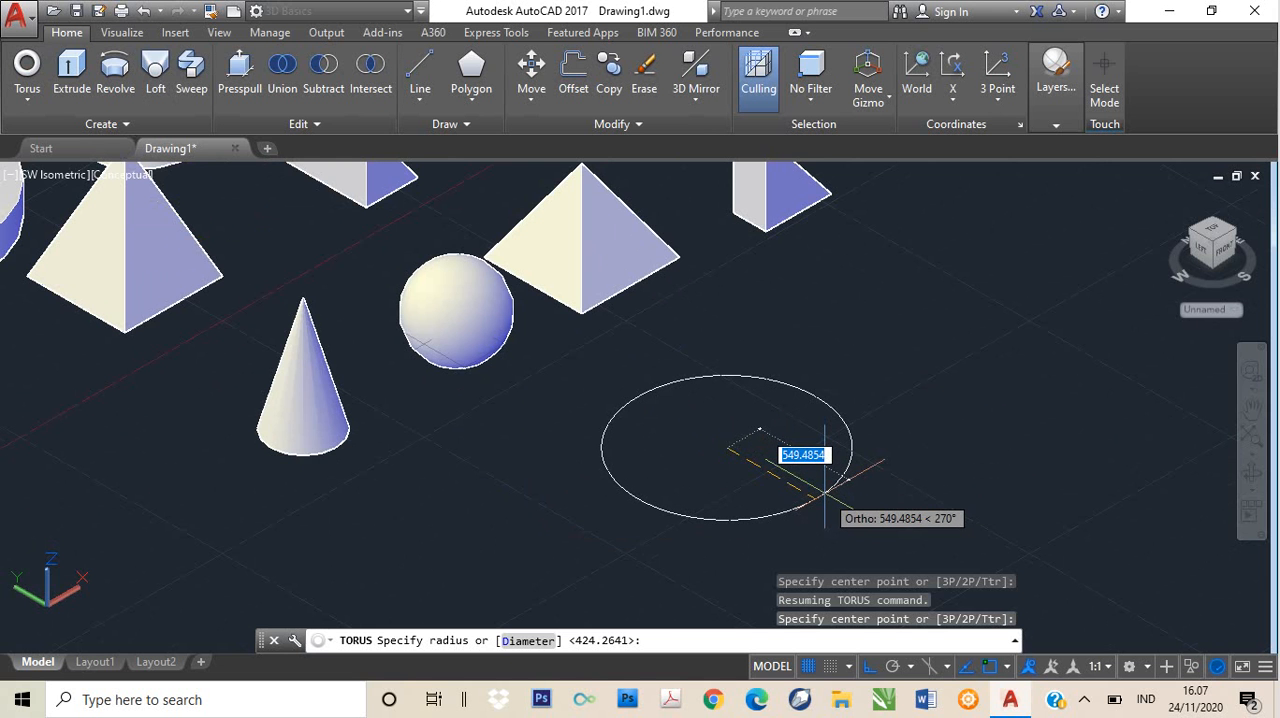
text(500)
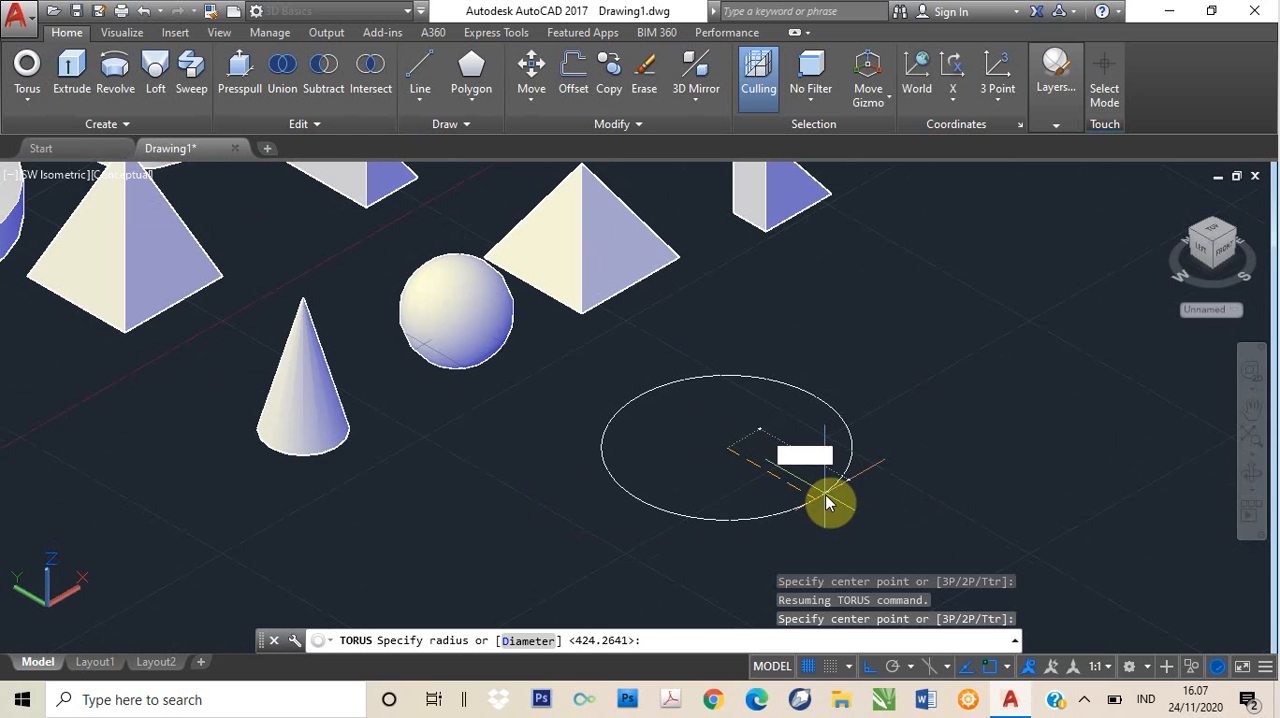
key(Return)
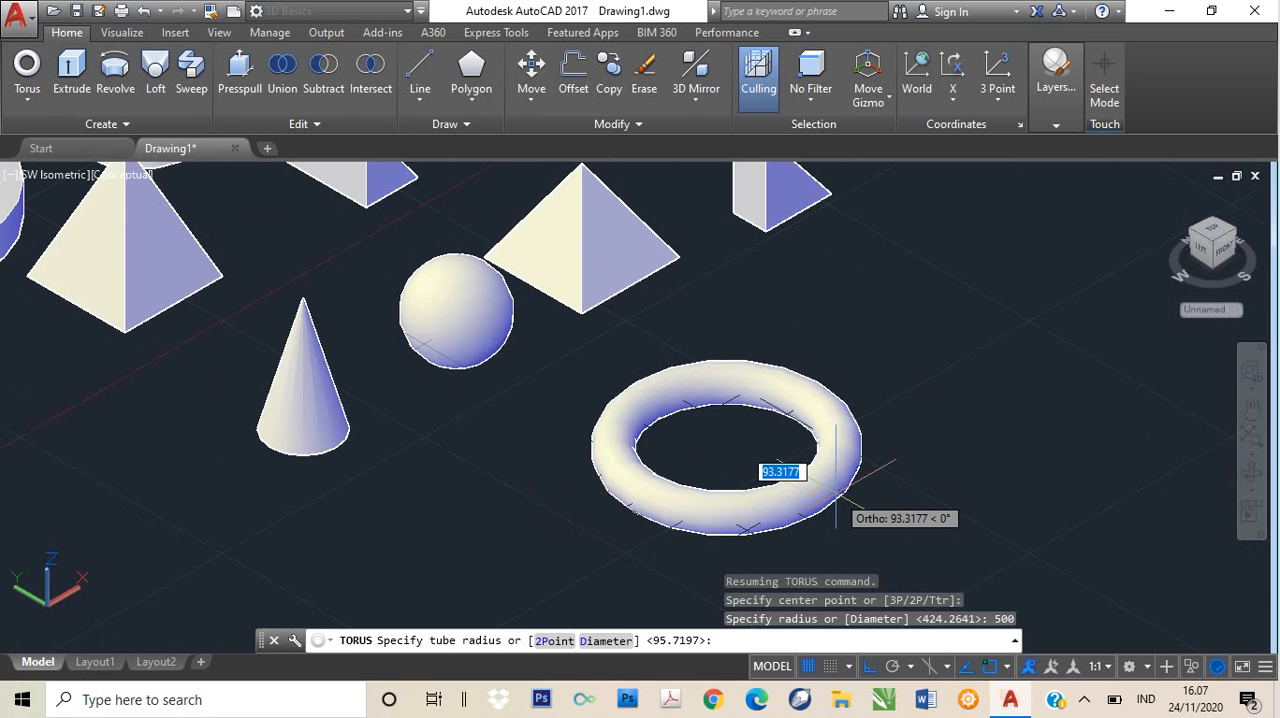
text(100)
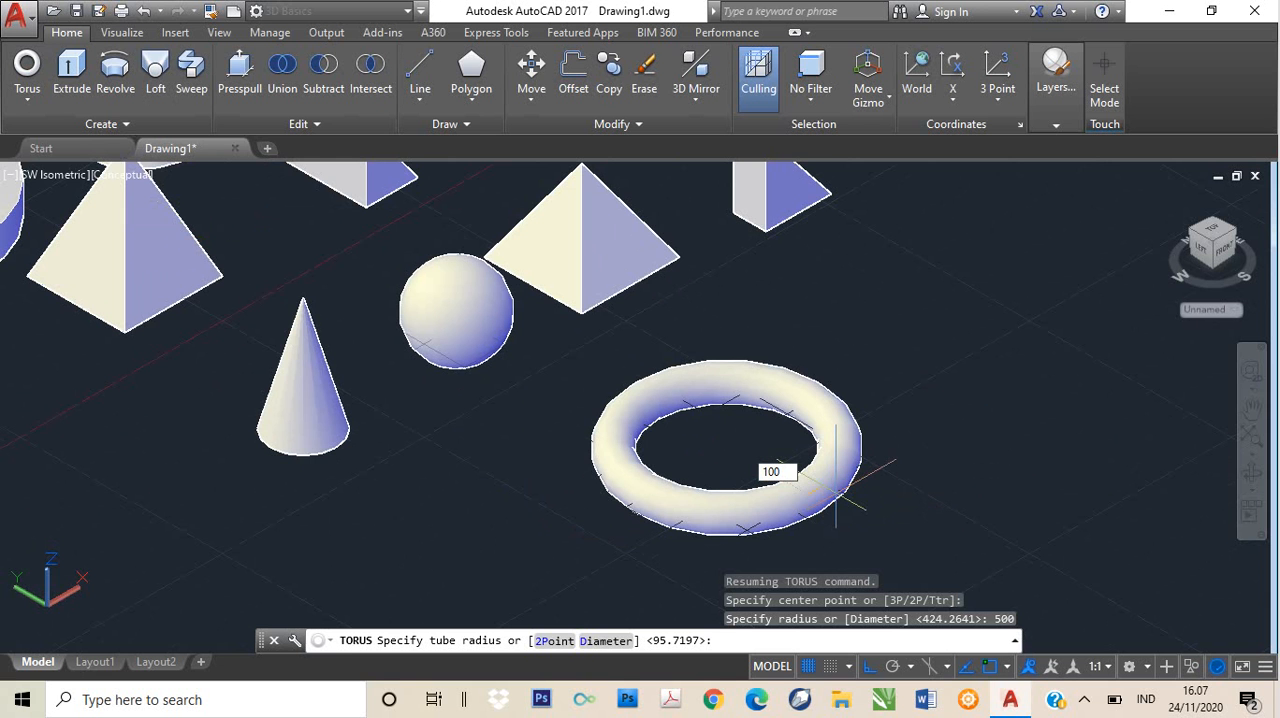
key(Return)
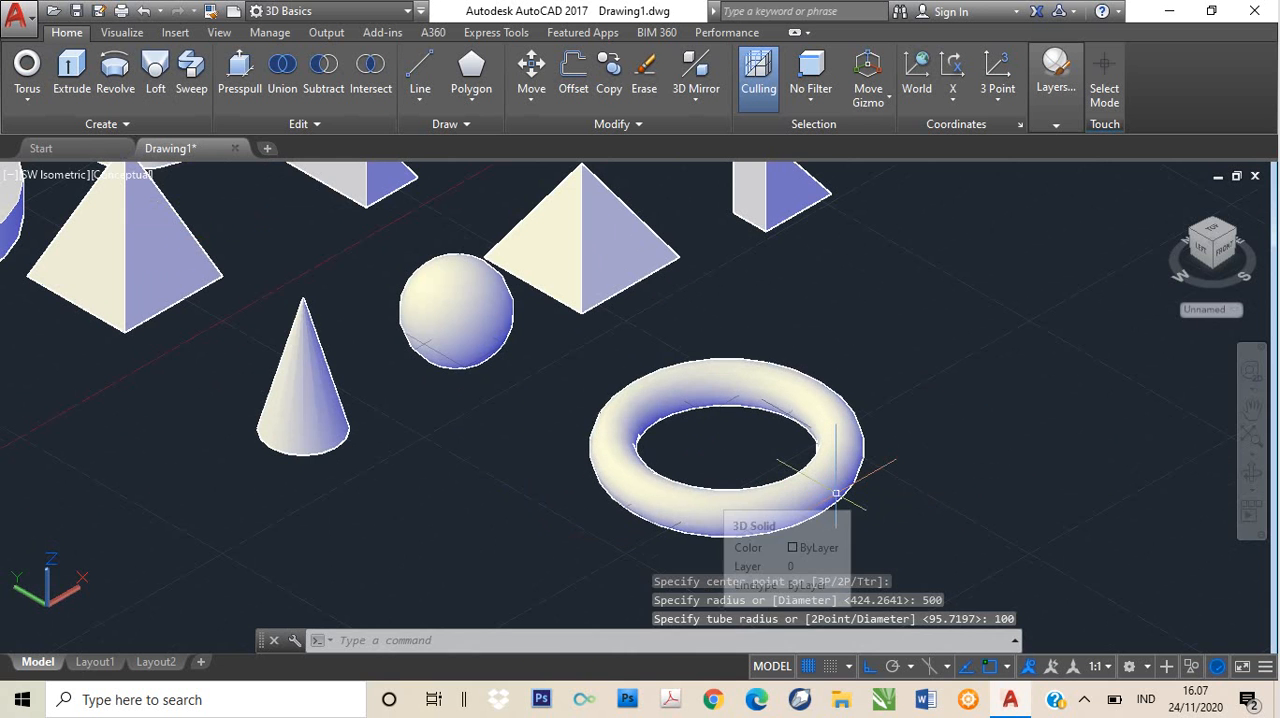
click(840, 489)
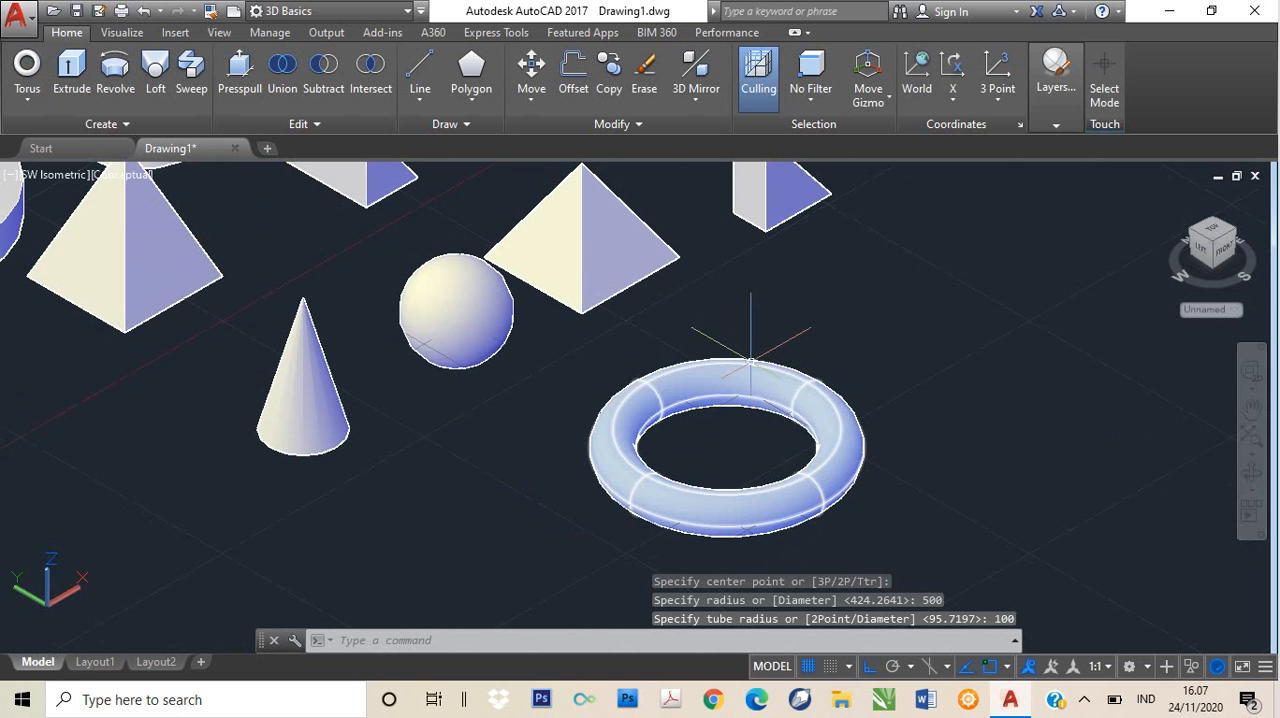
key(Escape)
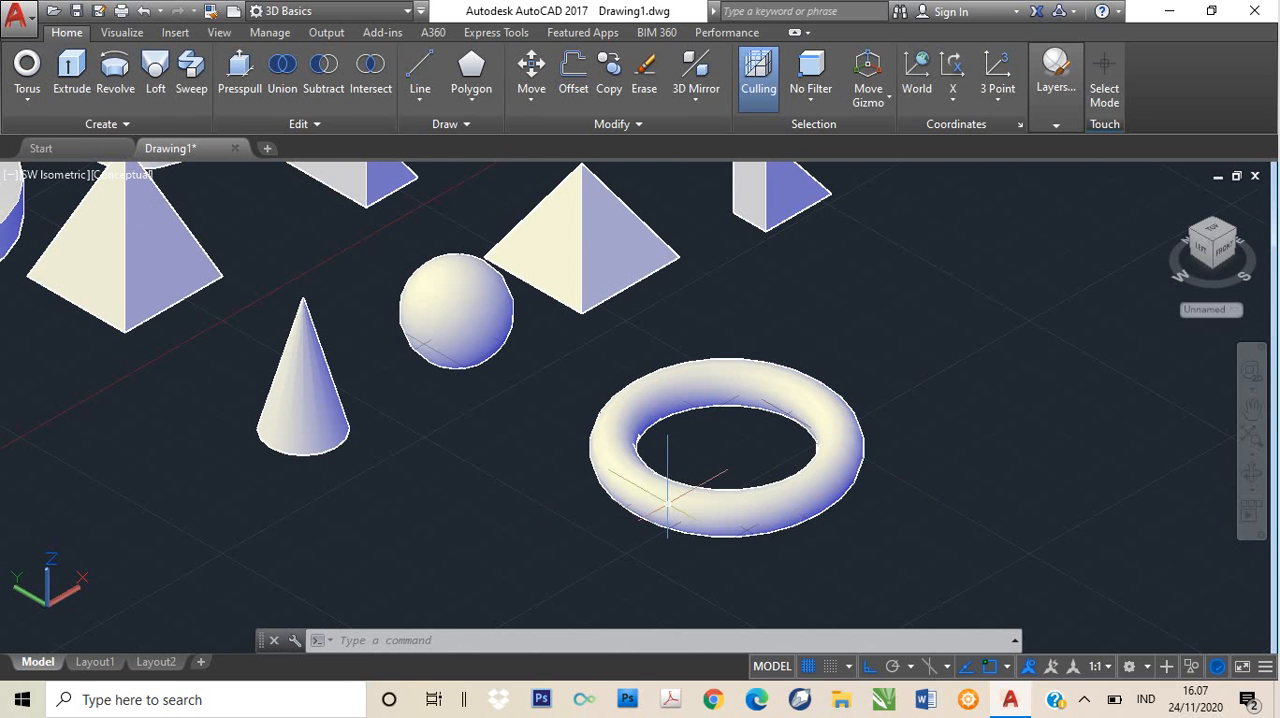
click(820, 425)
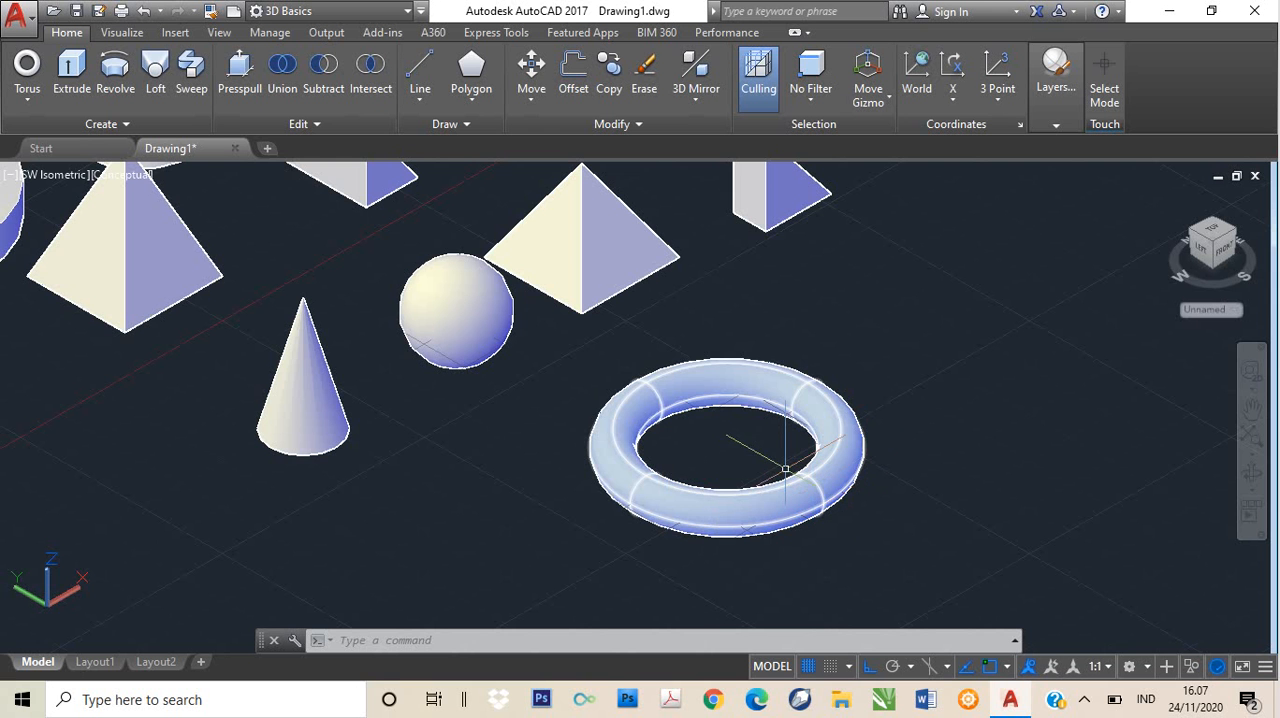
key(Escape)
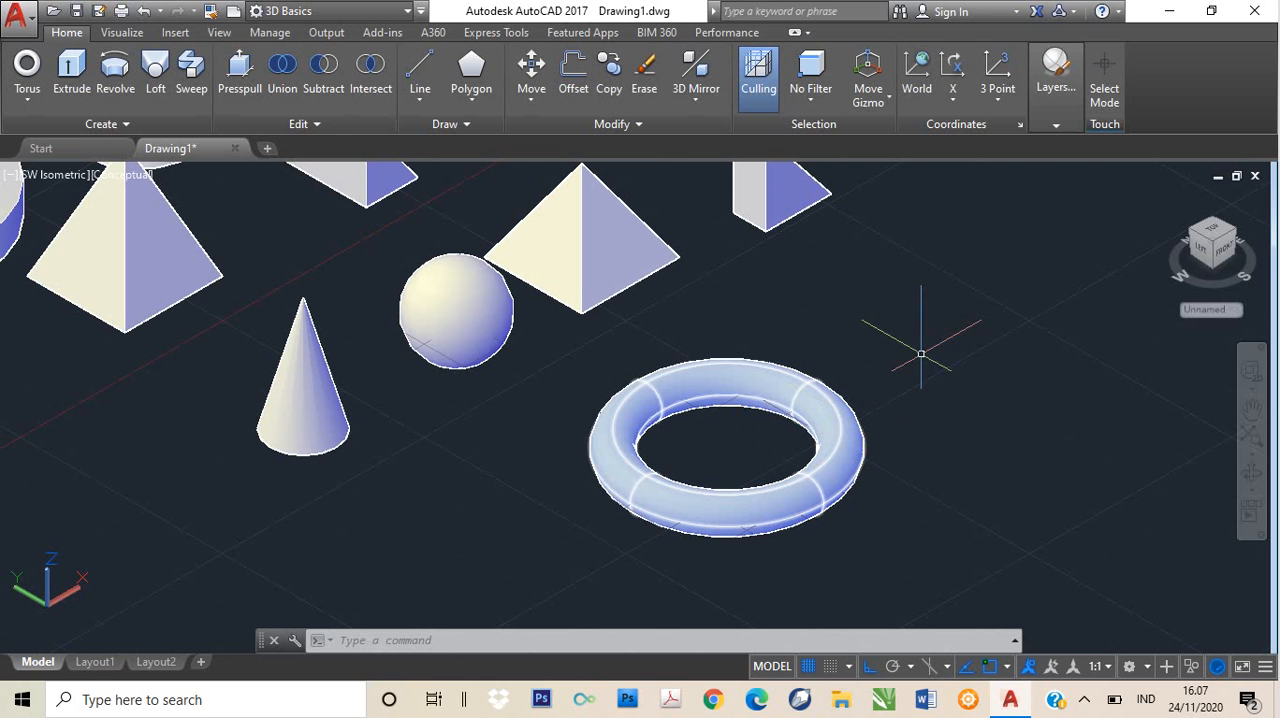
- Switch the viewport to the Top view and frame the empty area beside the new torus
middle_drag(966, 363, 677, 394)
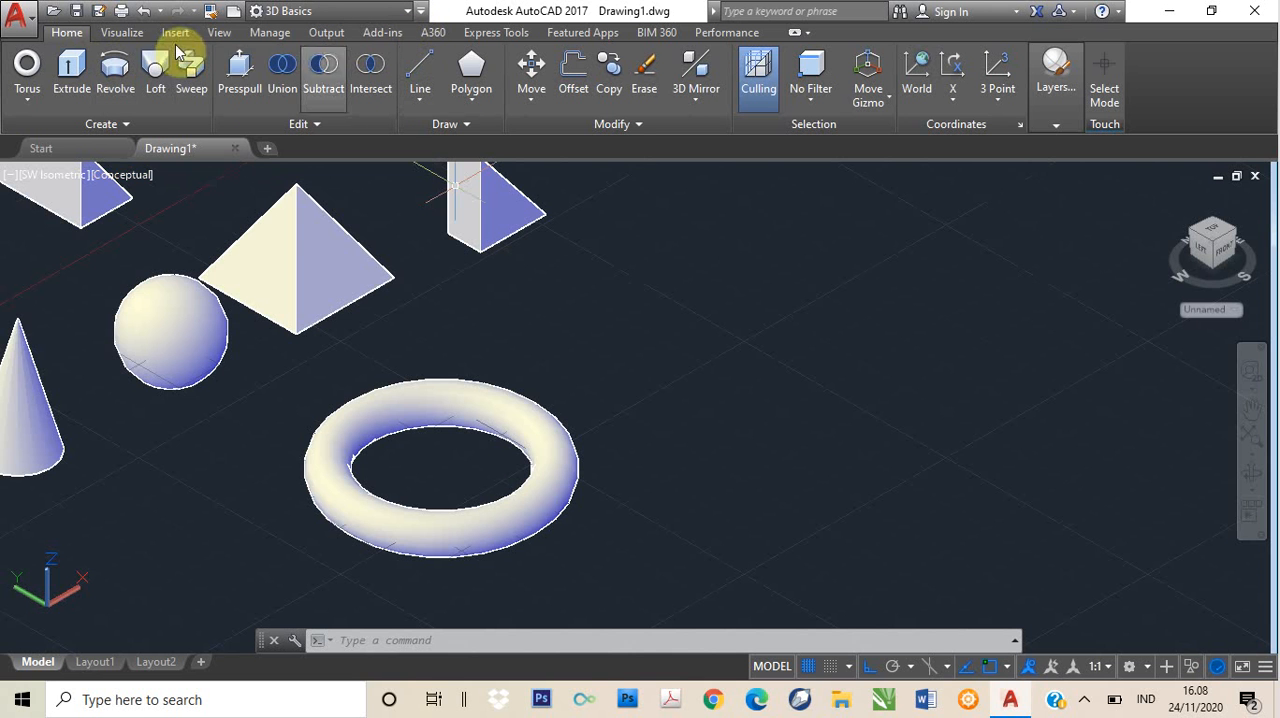
click(42, 184)
click(83, 218)
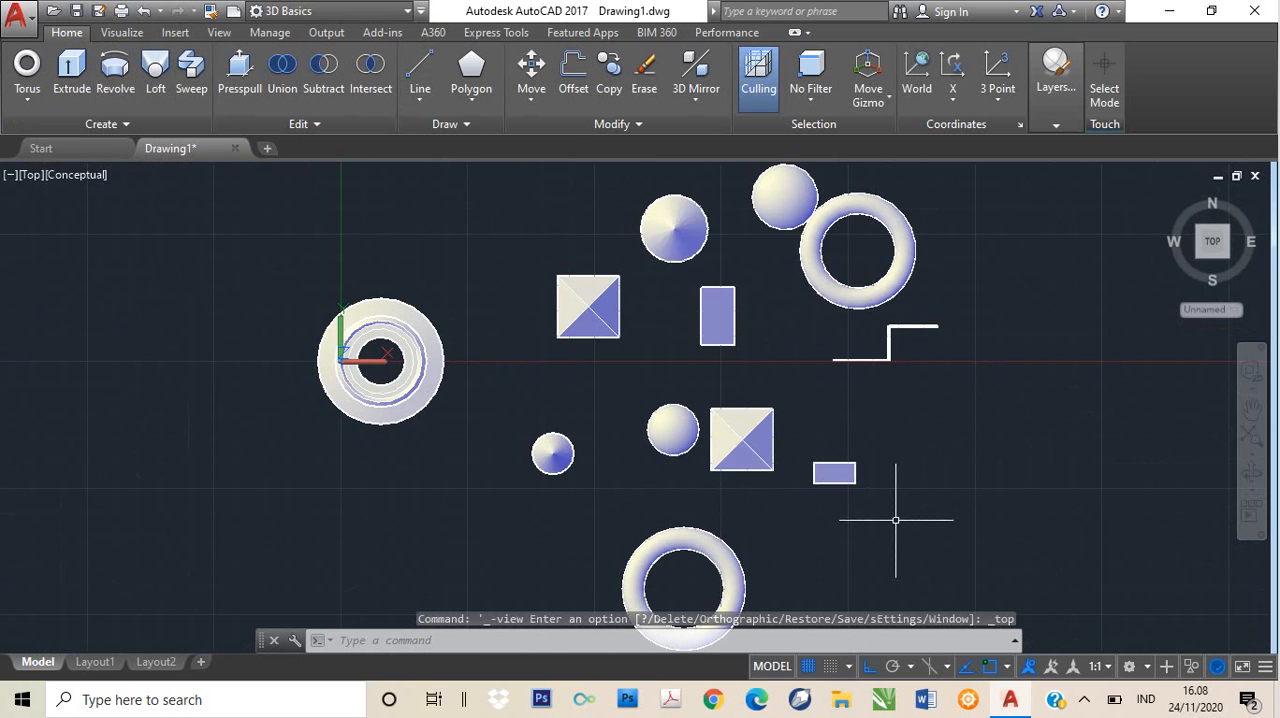
middle_drag(895, 519, 671, 271)
scroll(665, 343, up, 2)
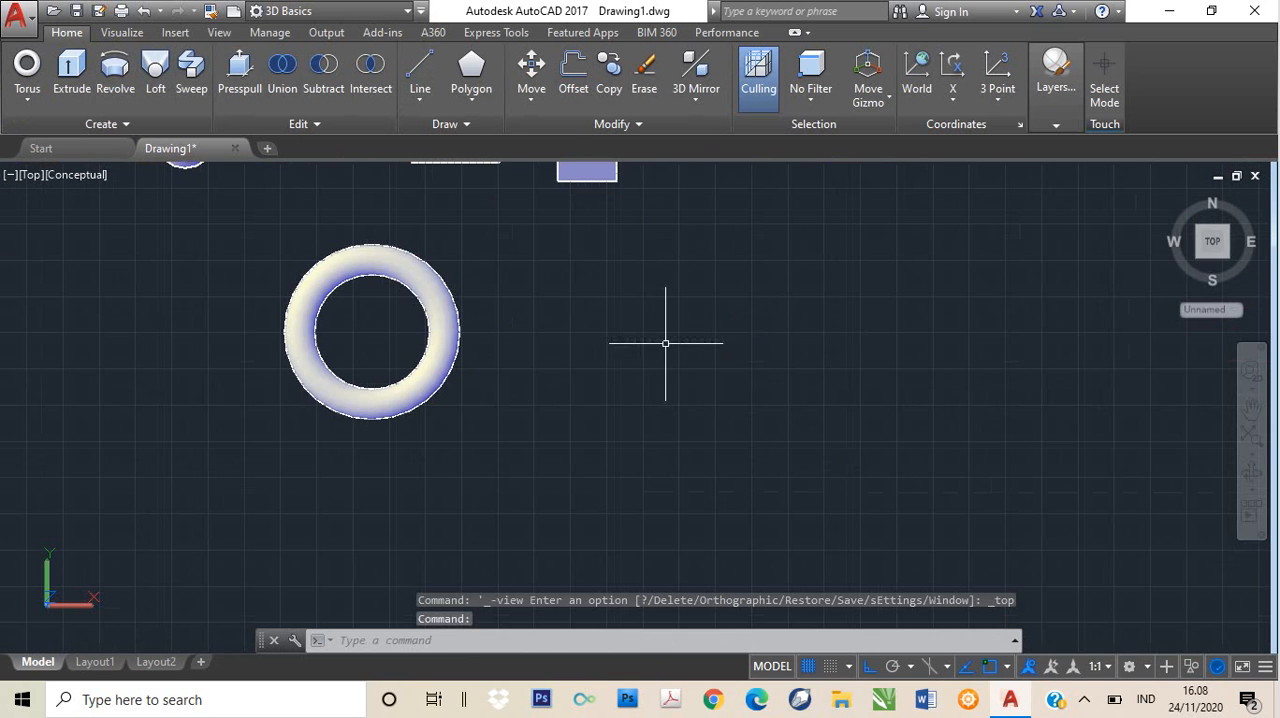
- Draw a closed U-shaped polyline beside the torus, about 734 high, with a notch about 470 wide and 502 deep
text(f)
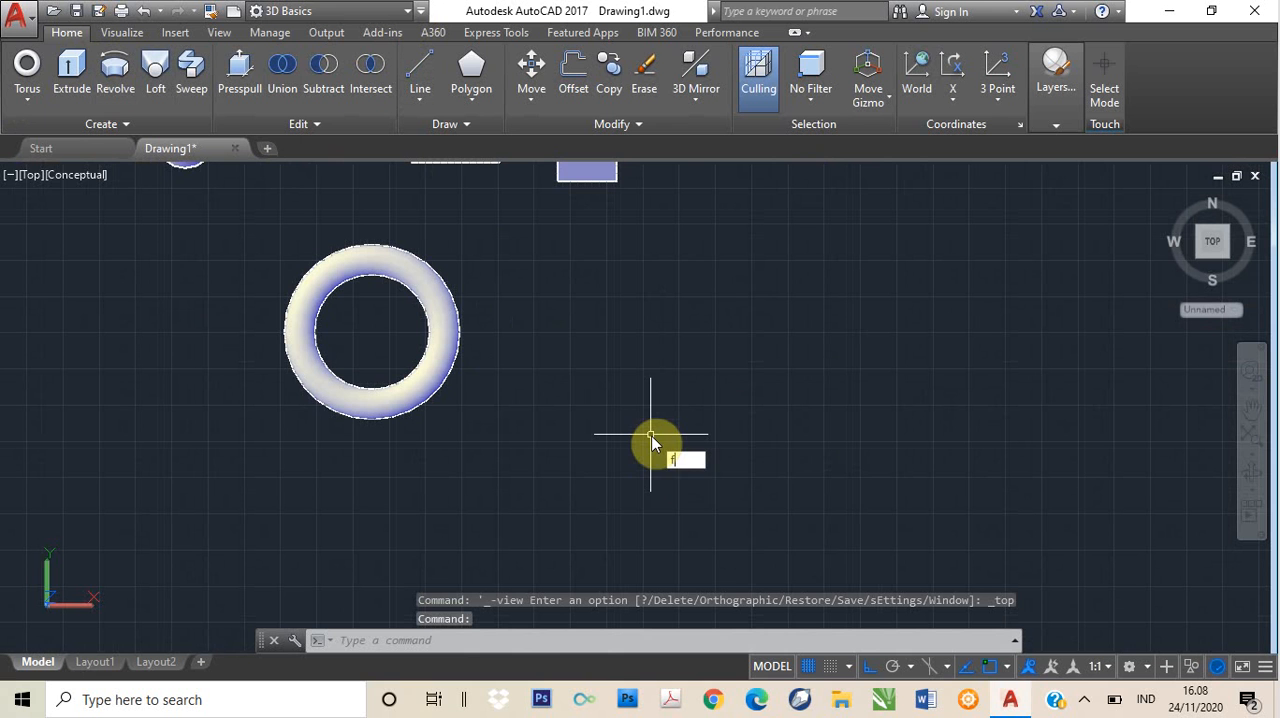
key(BackSpace)
text(pline)
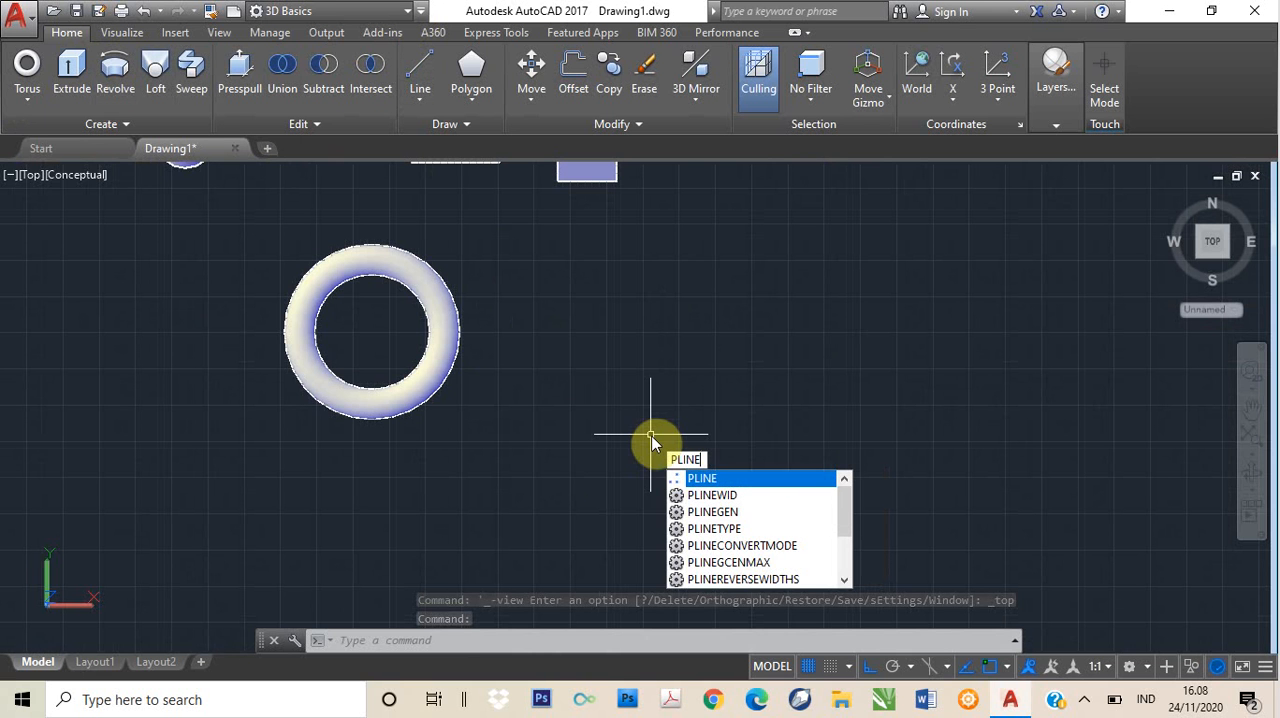
key(Return)
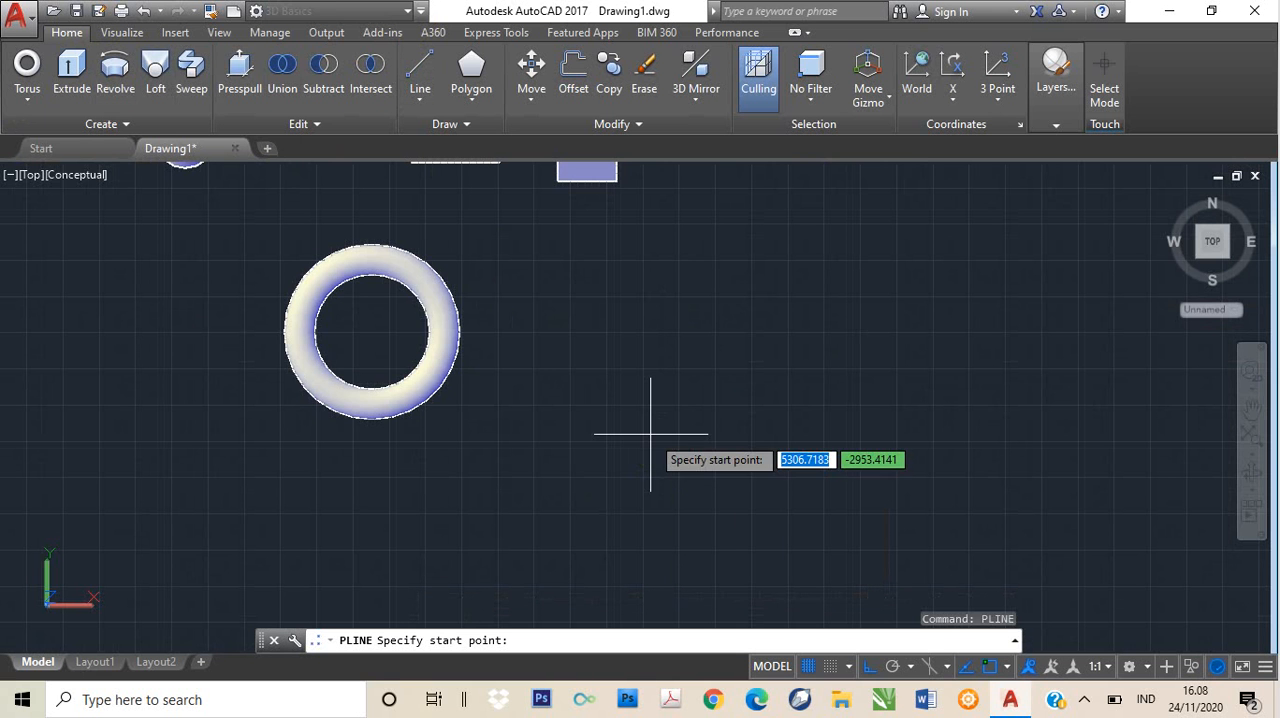
click(570, 442)
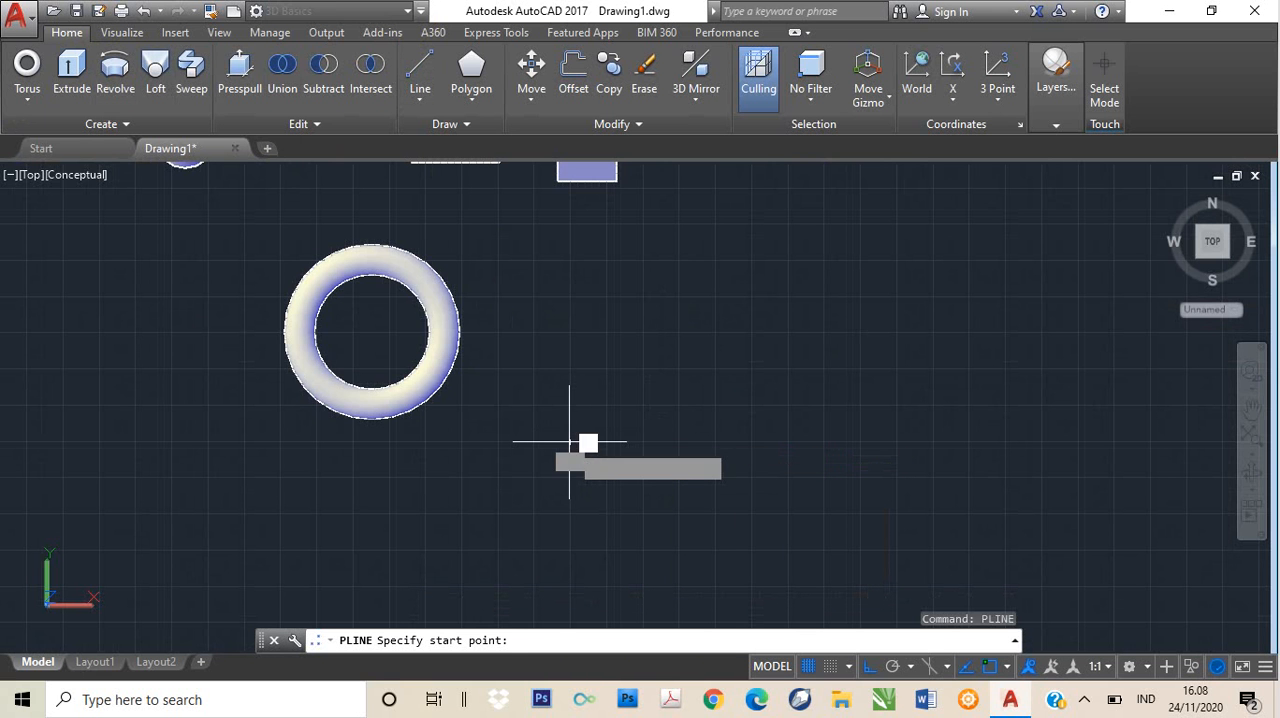
click(570, 336)
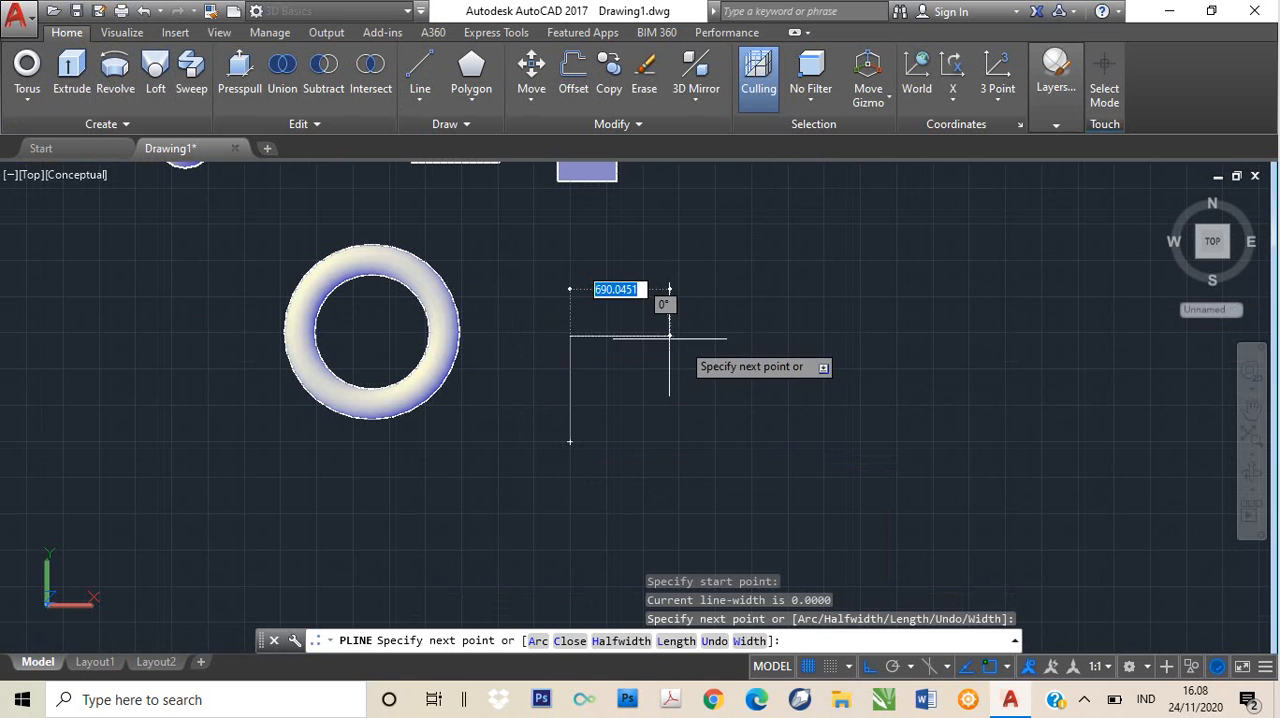
click(737, 336)
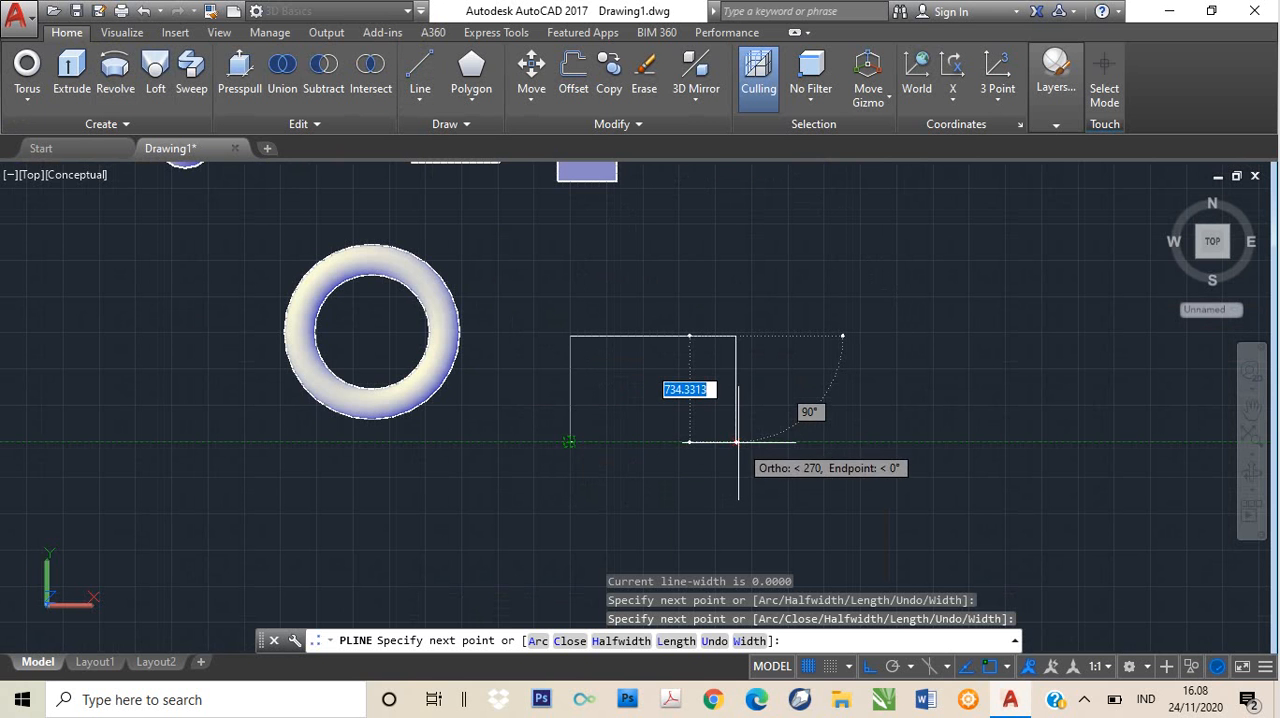
click(752, 442)
click(689, 440)
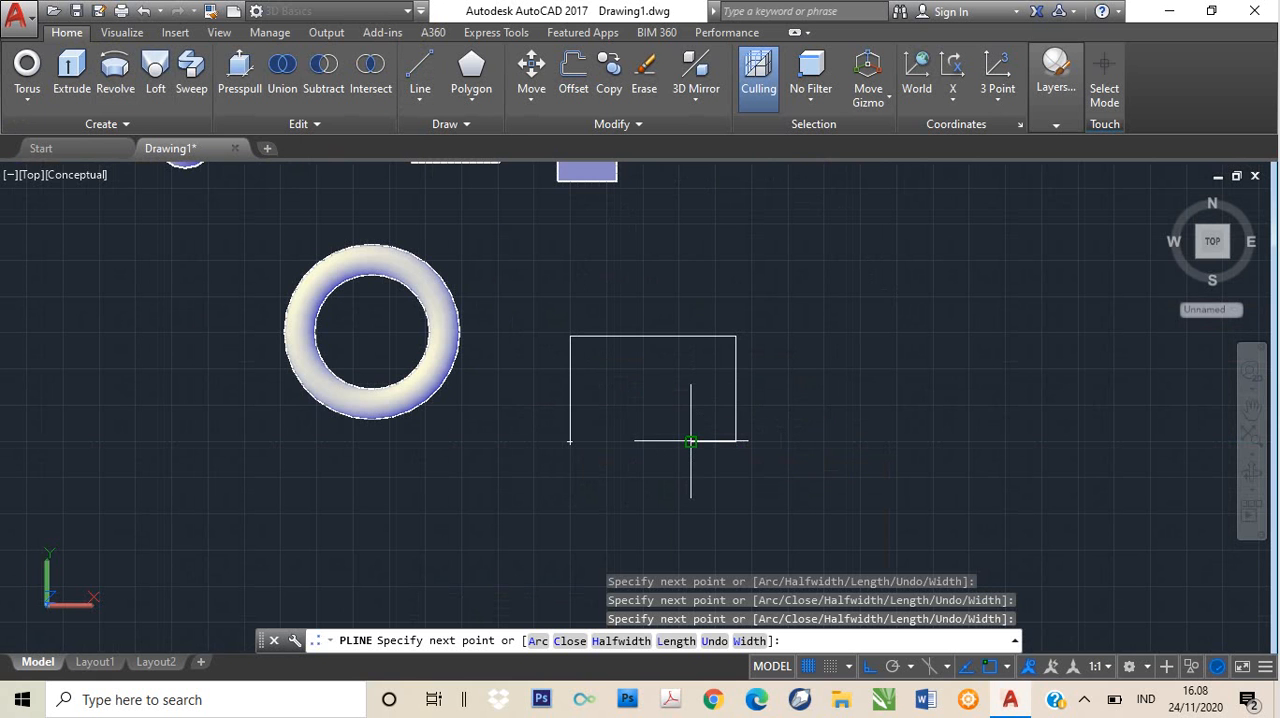
click(689, 366)
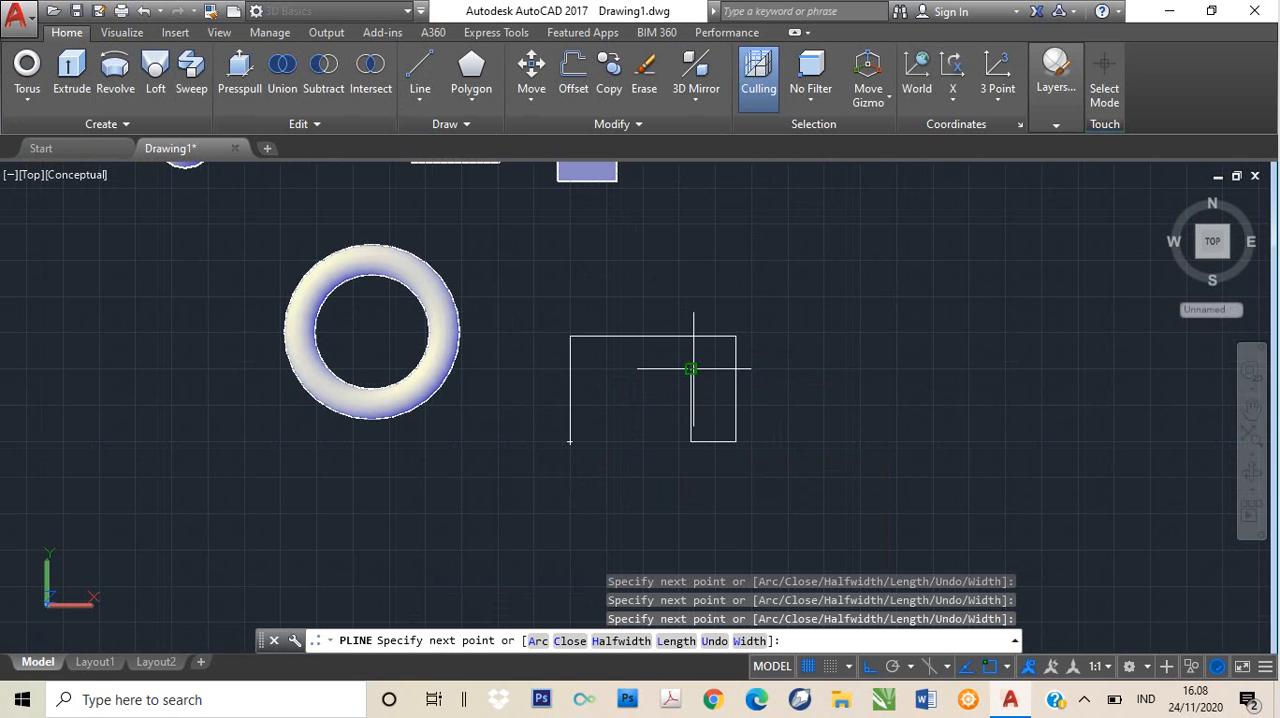
click(623, 369)
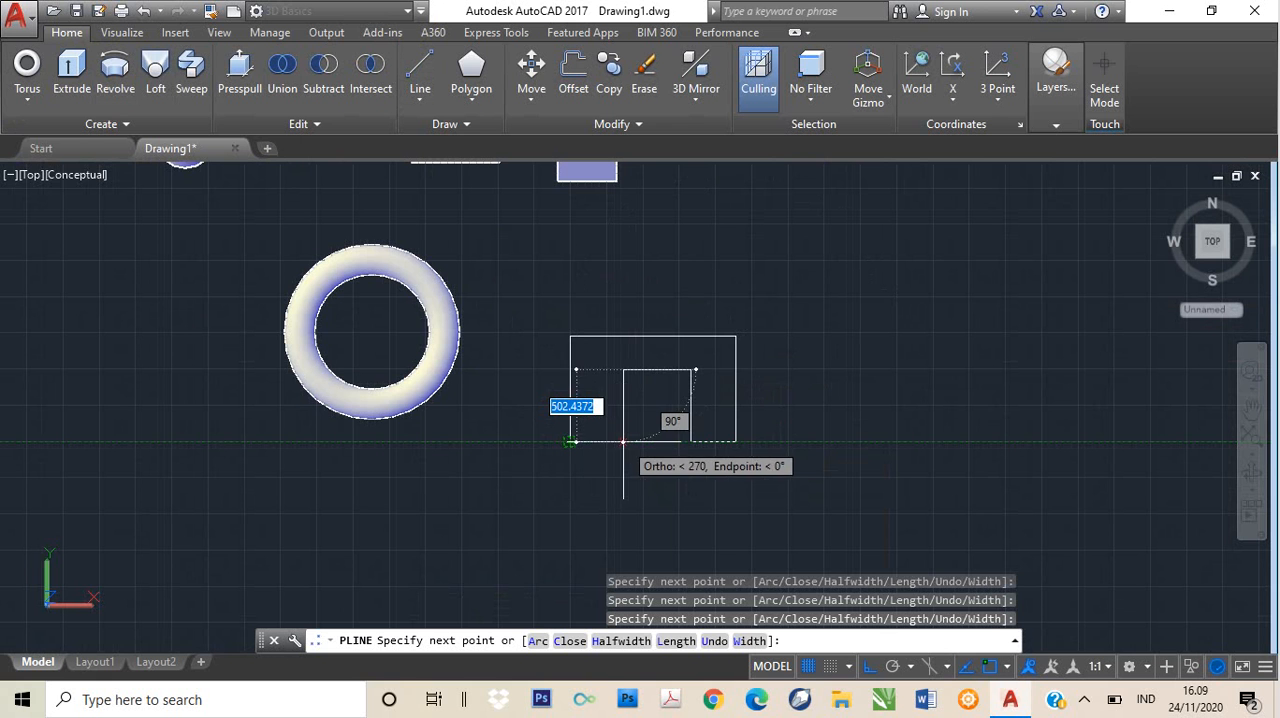
click(623, 441)
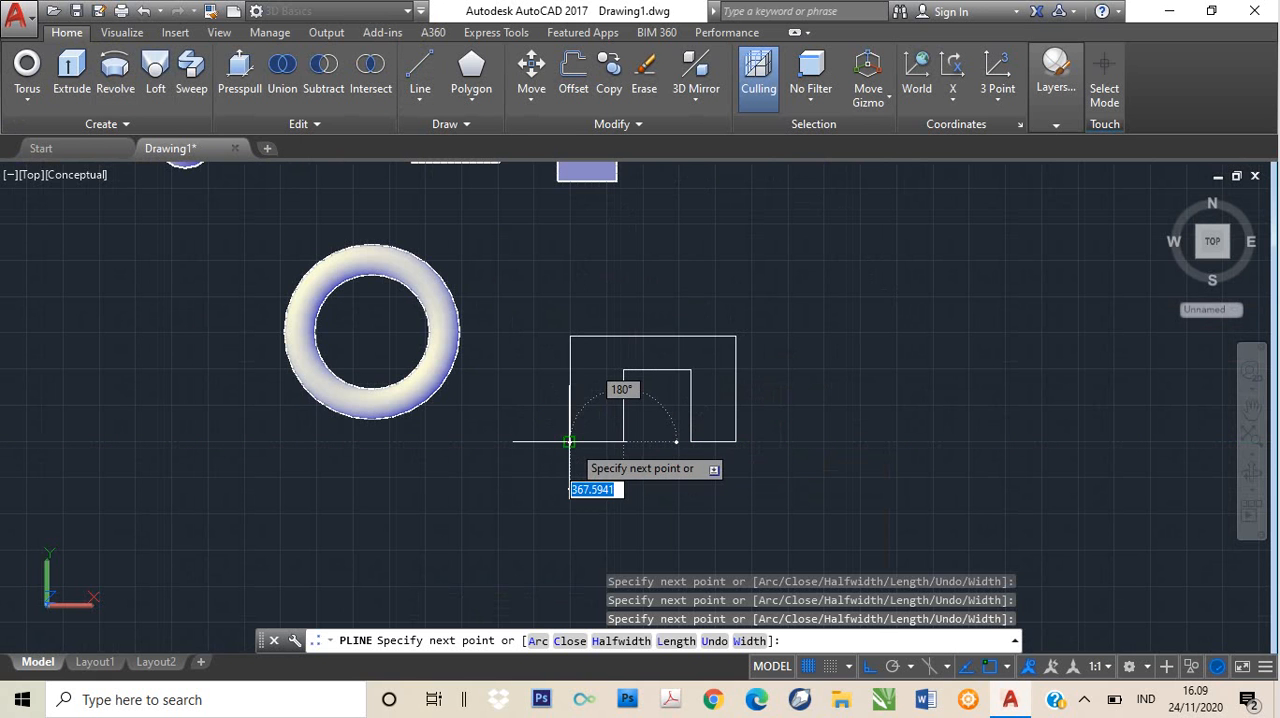
click(569, 441)
key(Return)
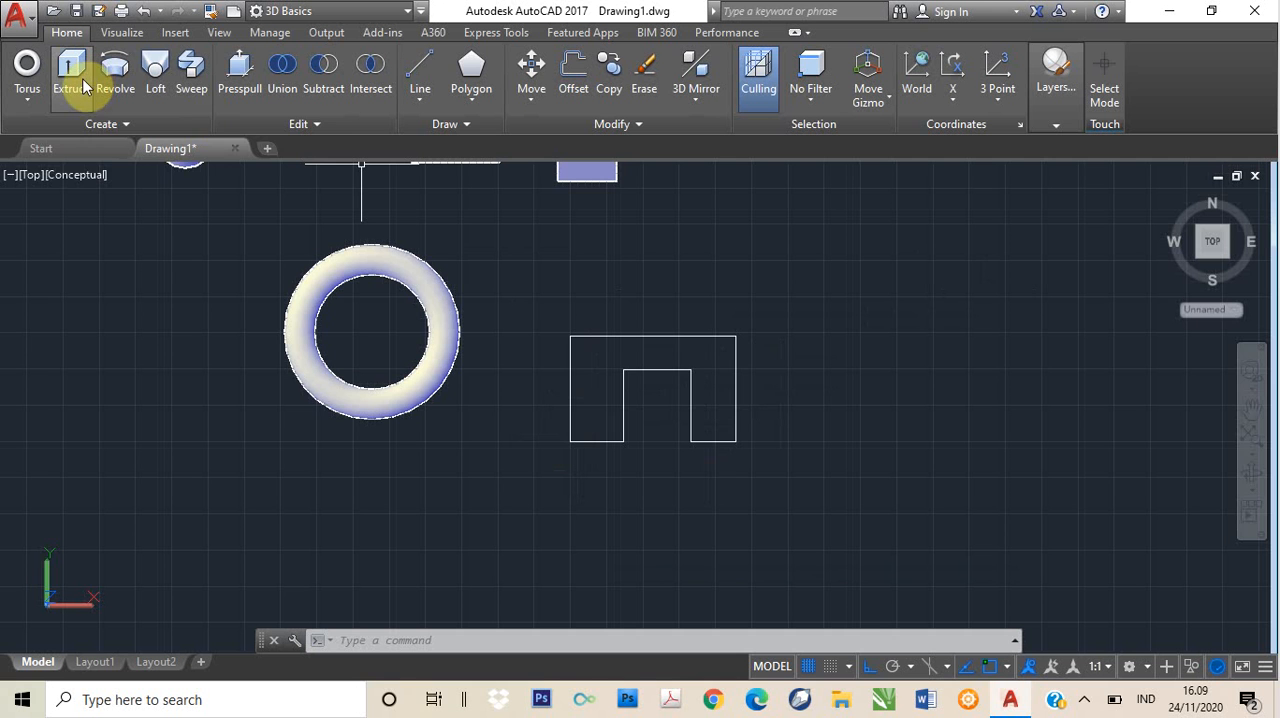
- Switch to the SW Isometric view and extrude the U-shaped polyline to a height of 300
click(33, 176)
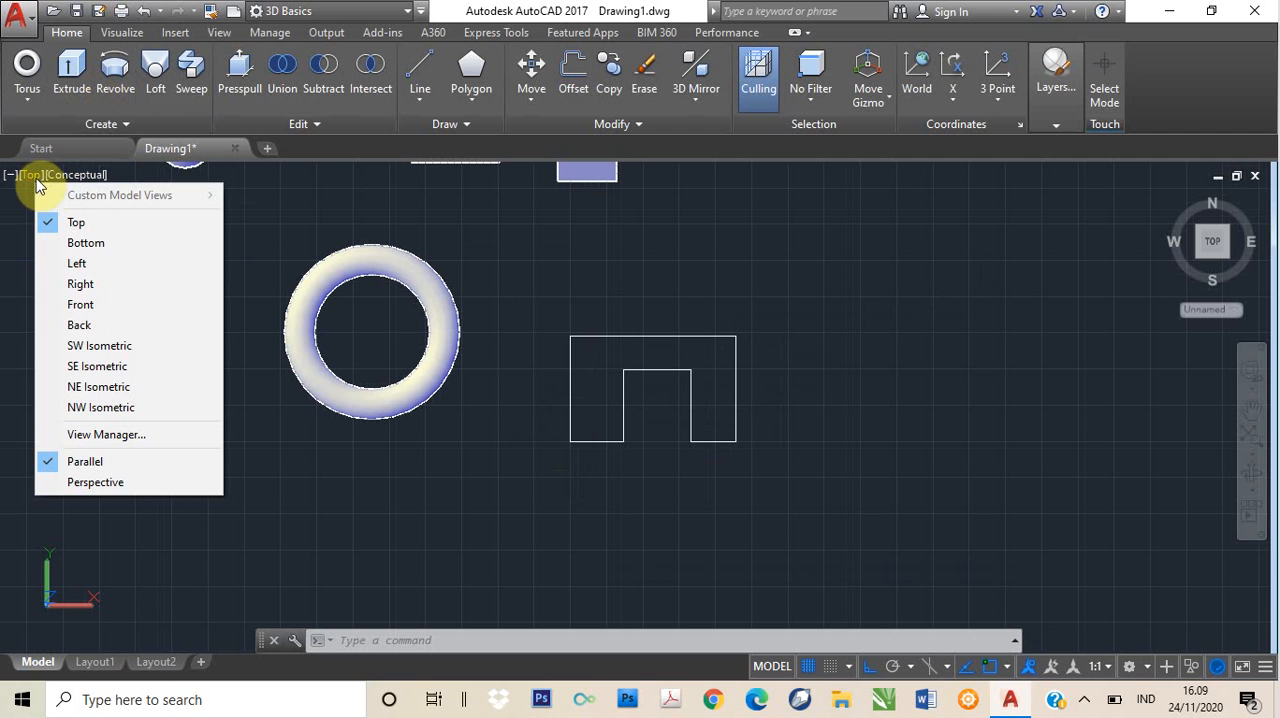
click(101, 346)
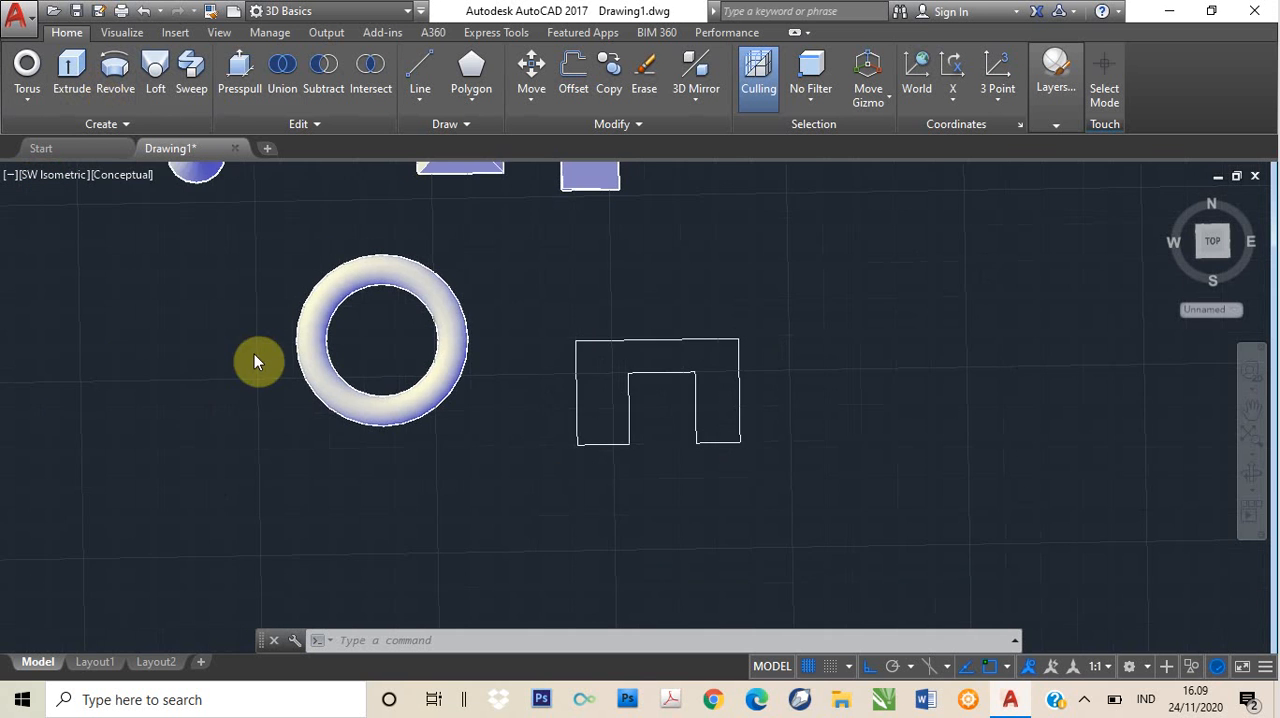
scroll(931, 469, up, 3)
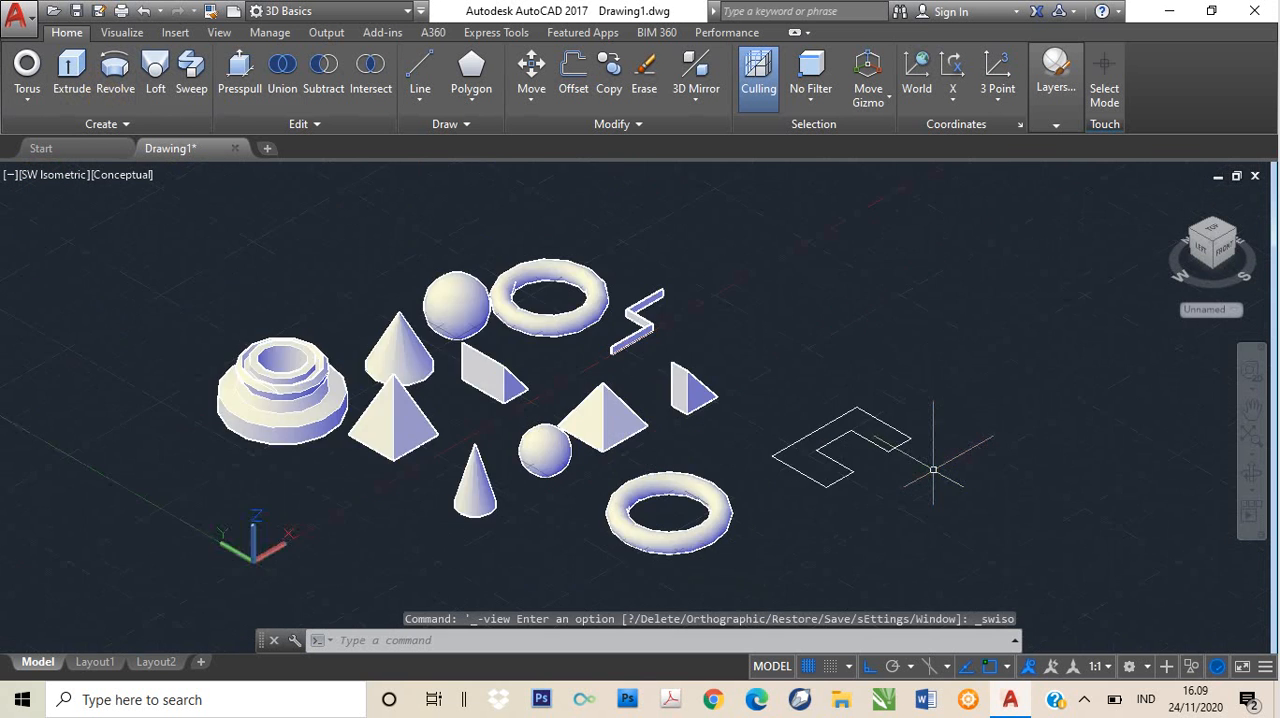
scroll(931, 469, up, 2)
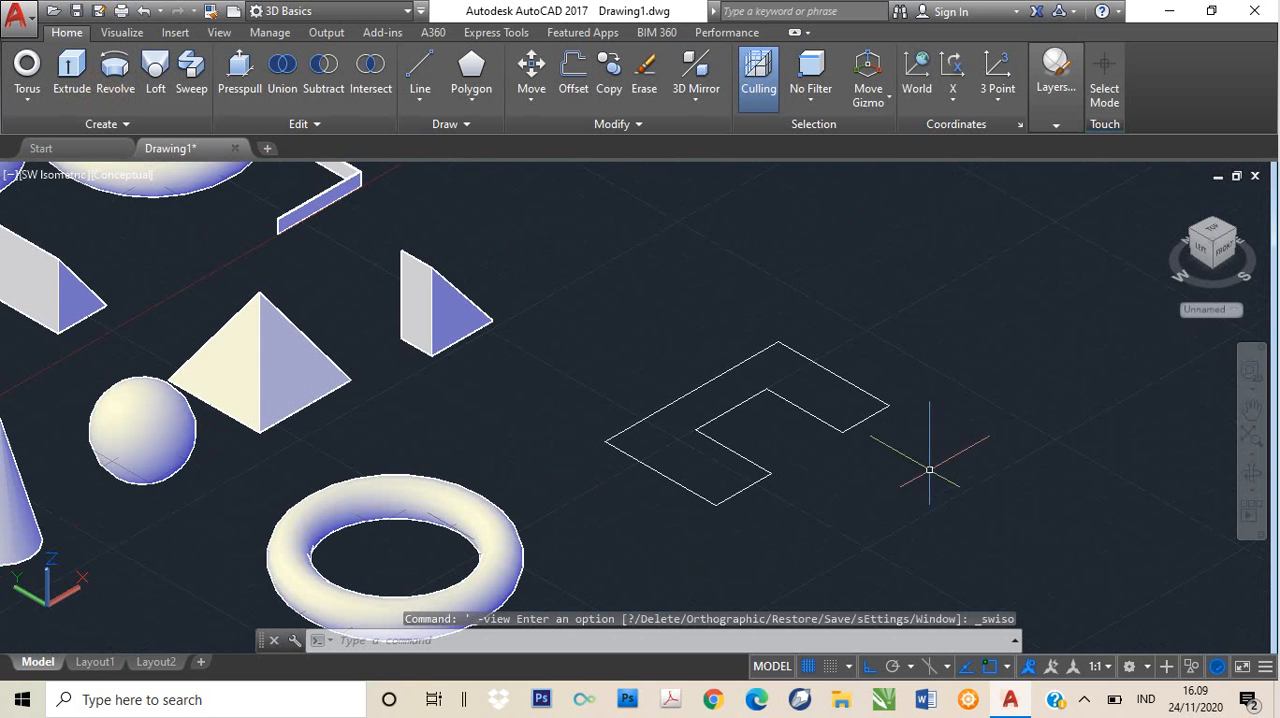
click(800, 410)
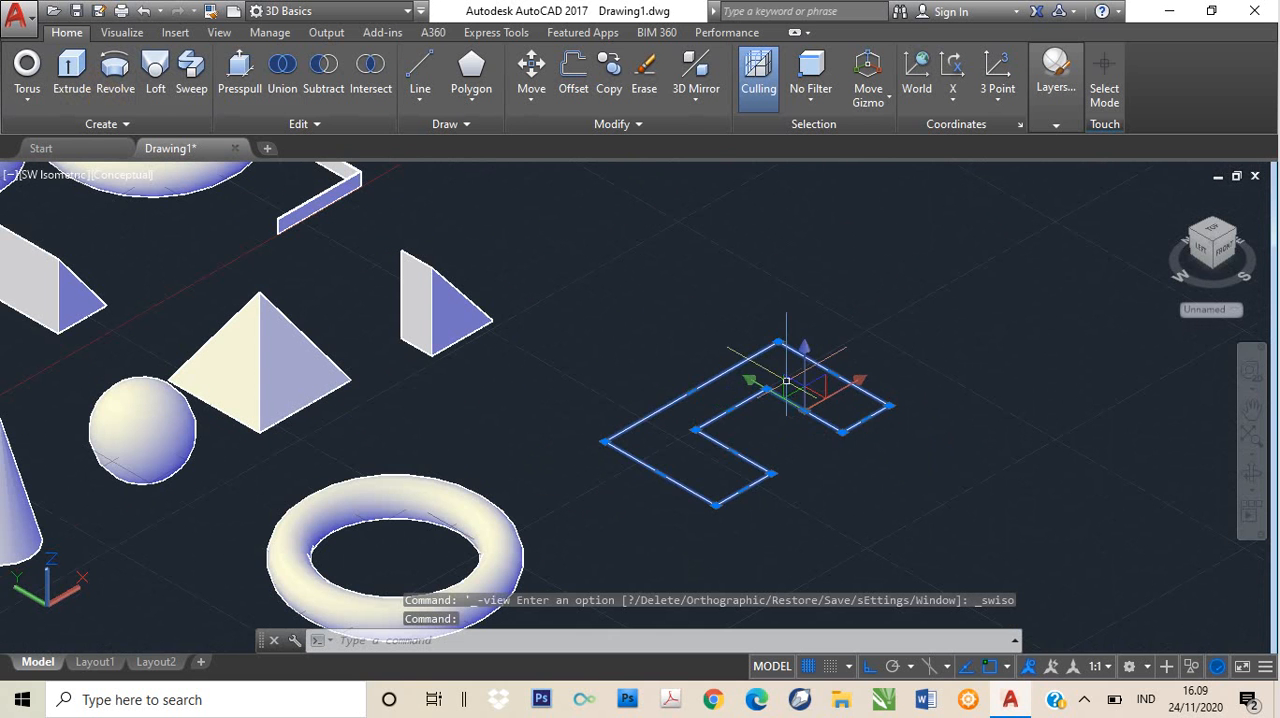
click(68, 90)
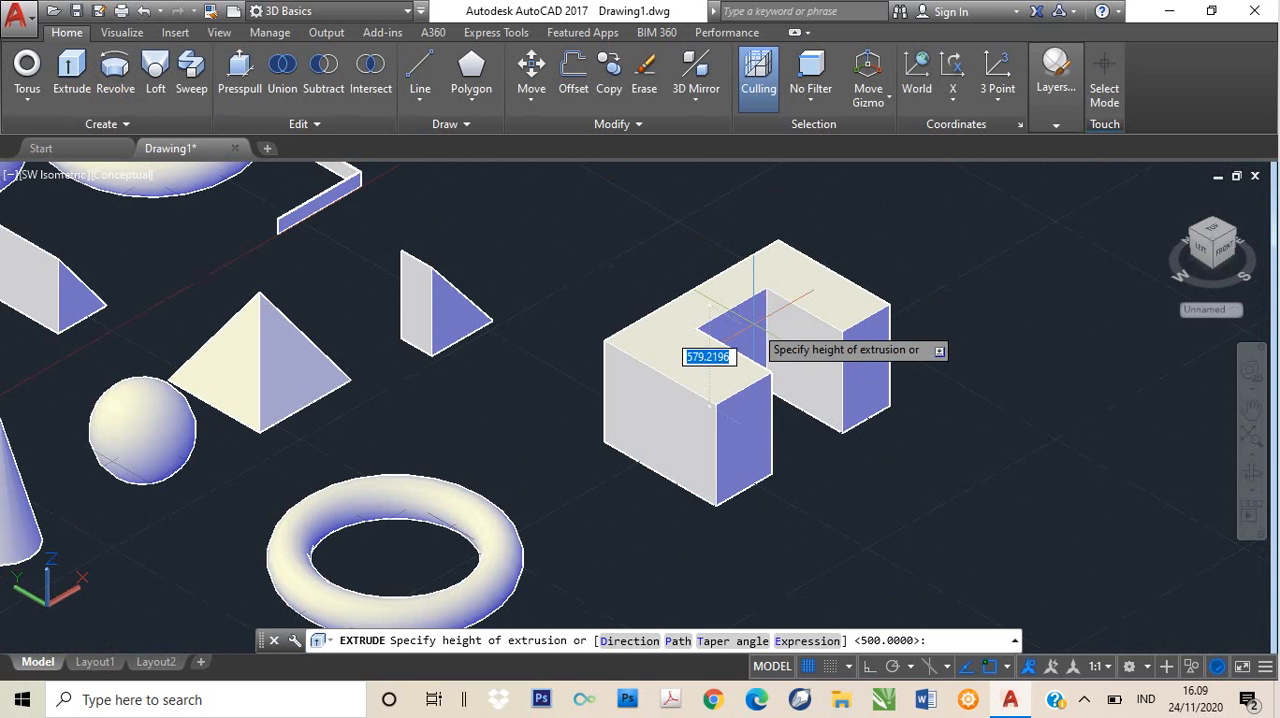
text(300)
key(Return)
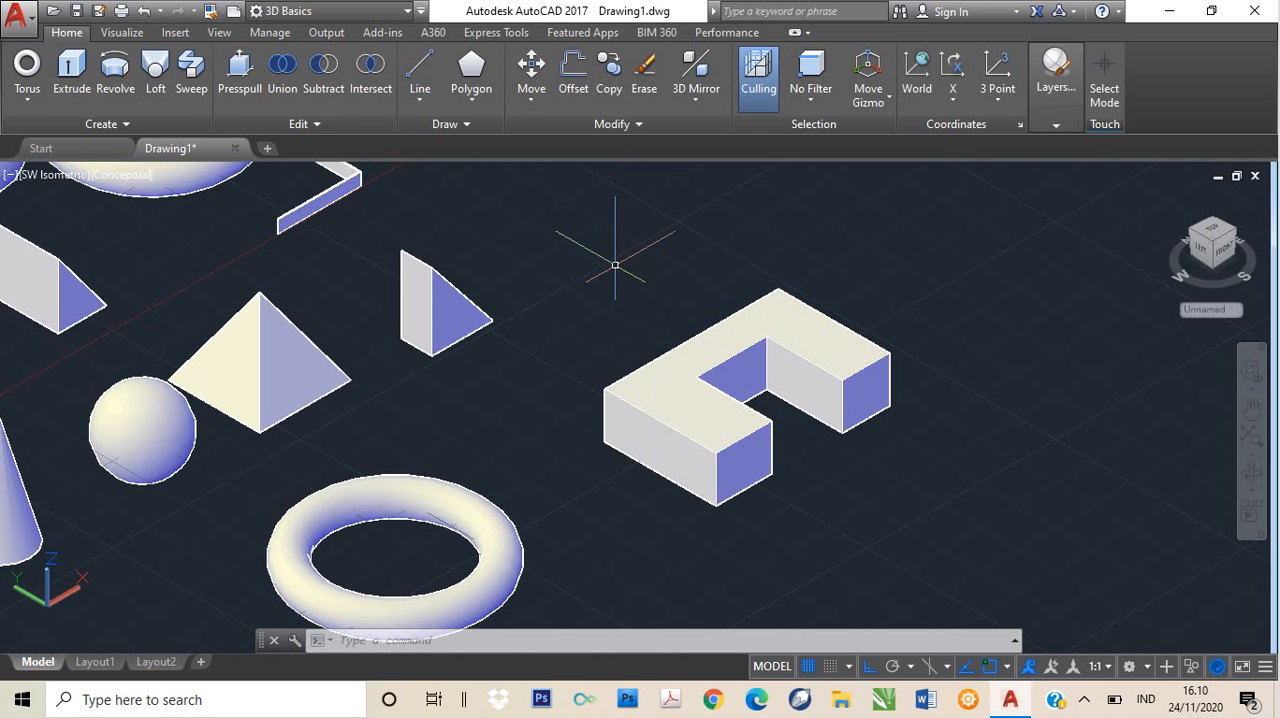
- Switch the viewport to the Front view and frame the empty area beside the slender cone
text(p)
key(Return)
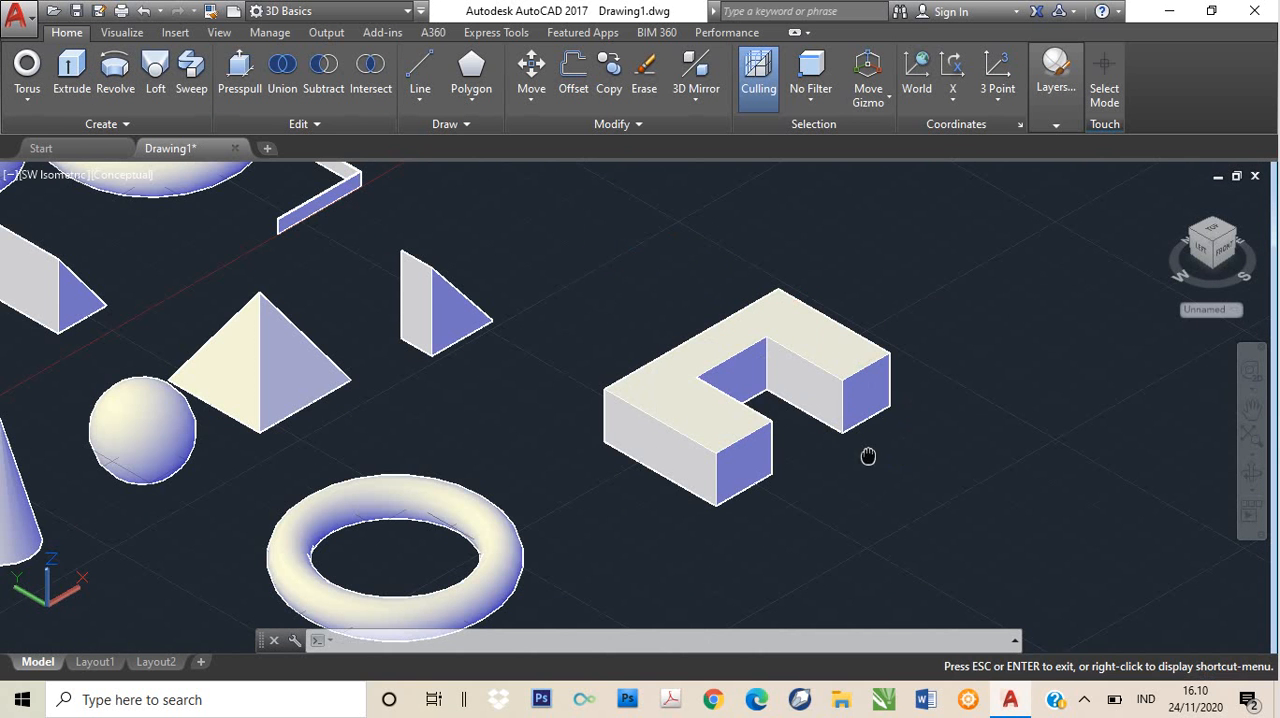
drag(866, 457, 680, 427)
key(Escape)
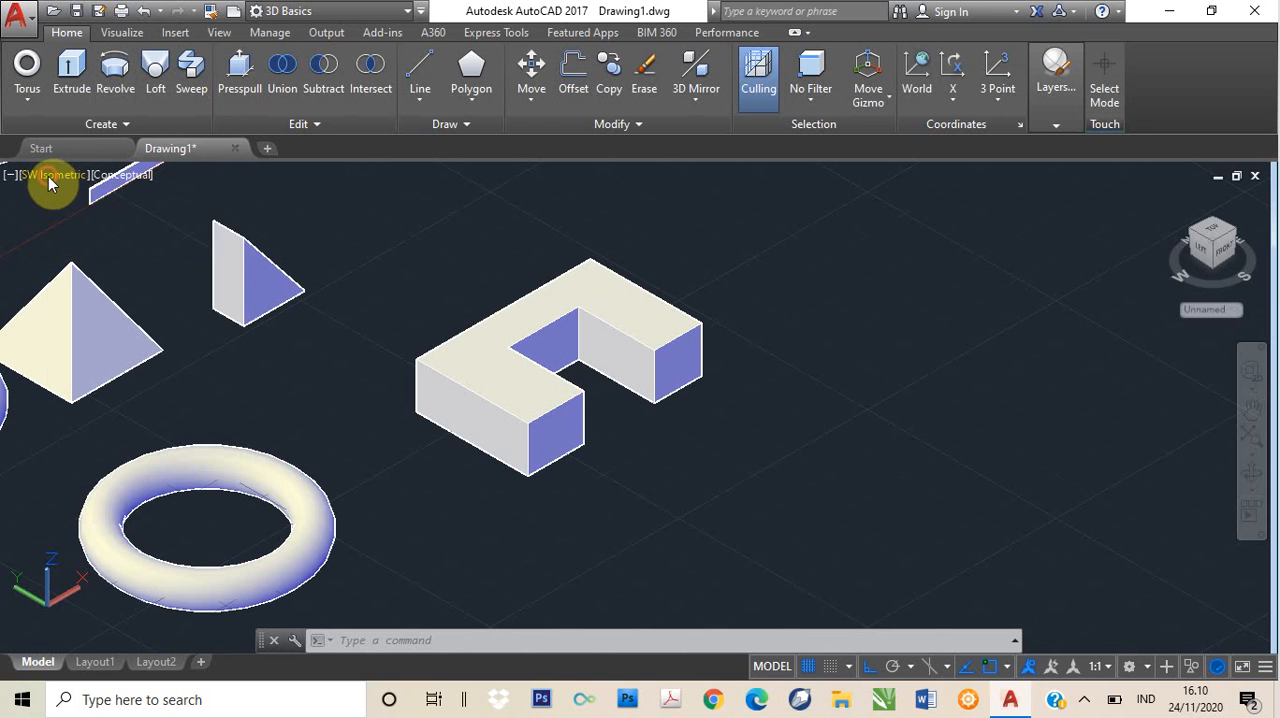
click(48, 176)
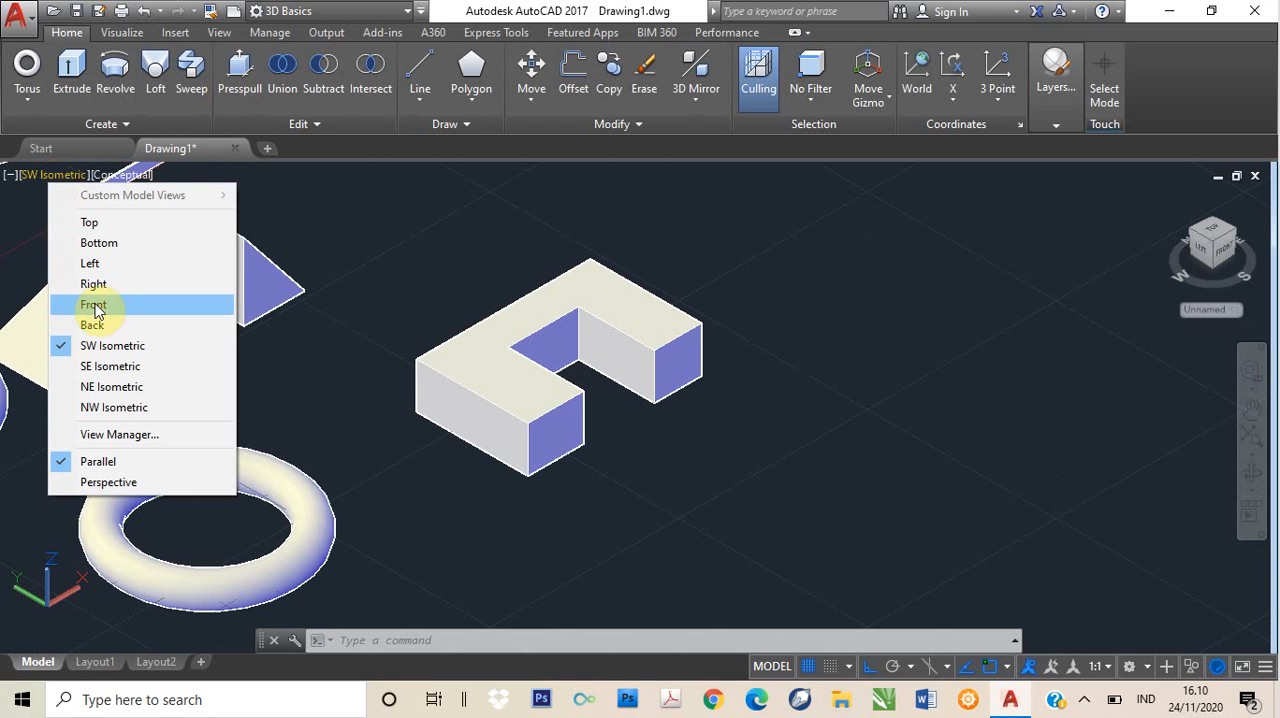
click(94, 306)
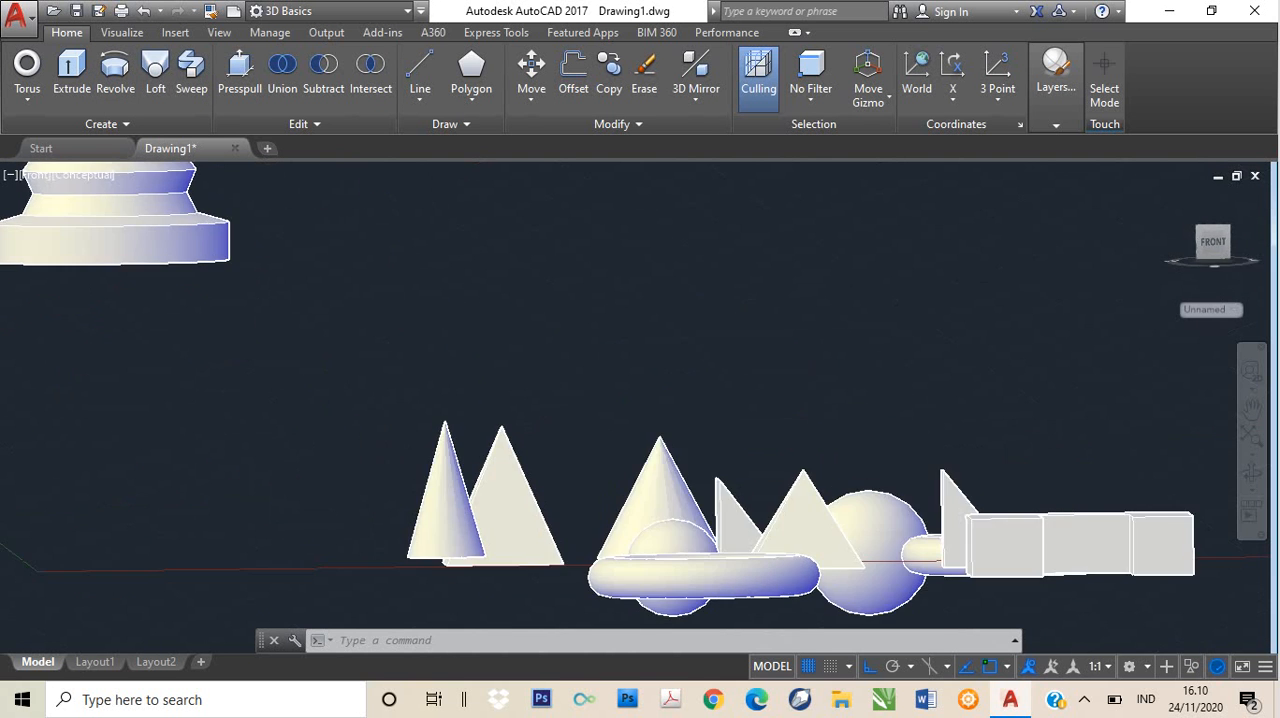
middle_drag(797, 508, 774, 440)
key(Escape)
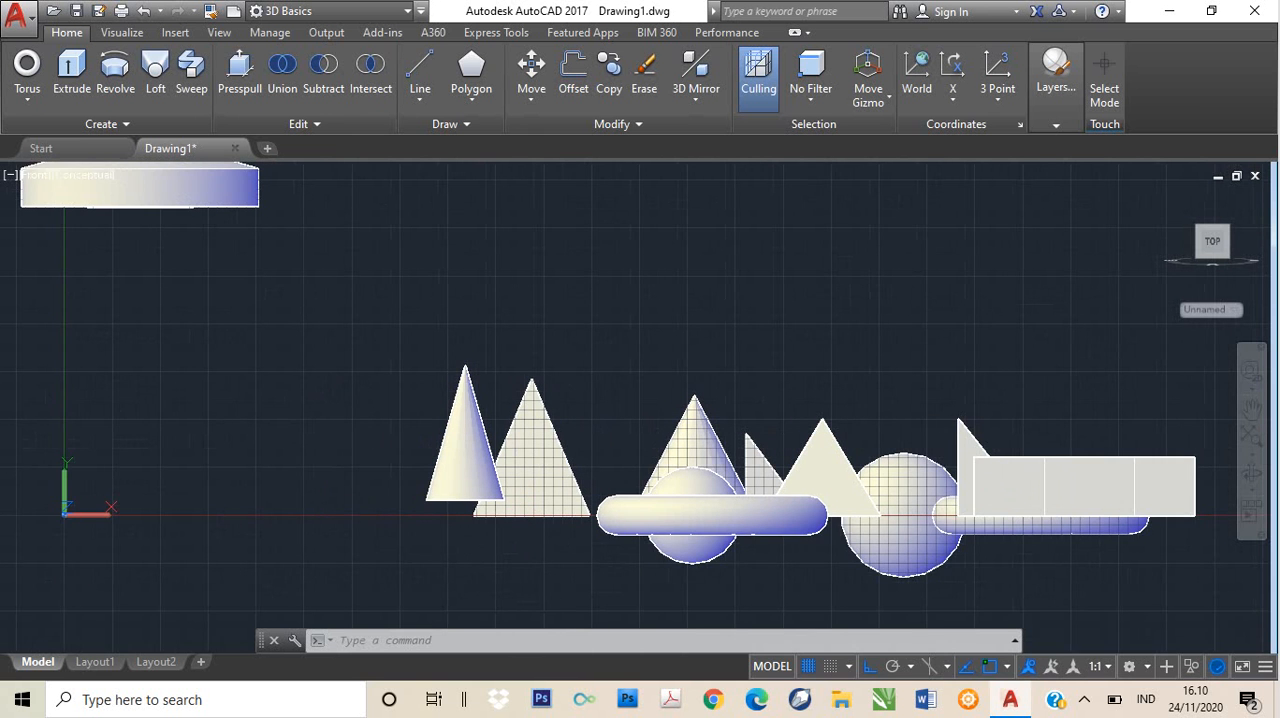
scroll(310, 492, up, 2)
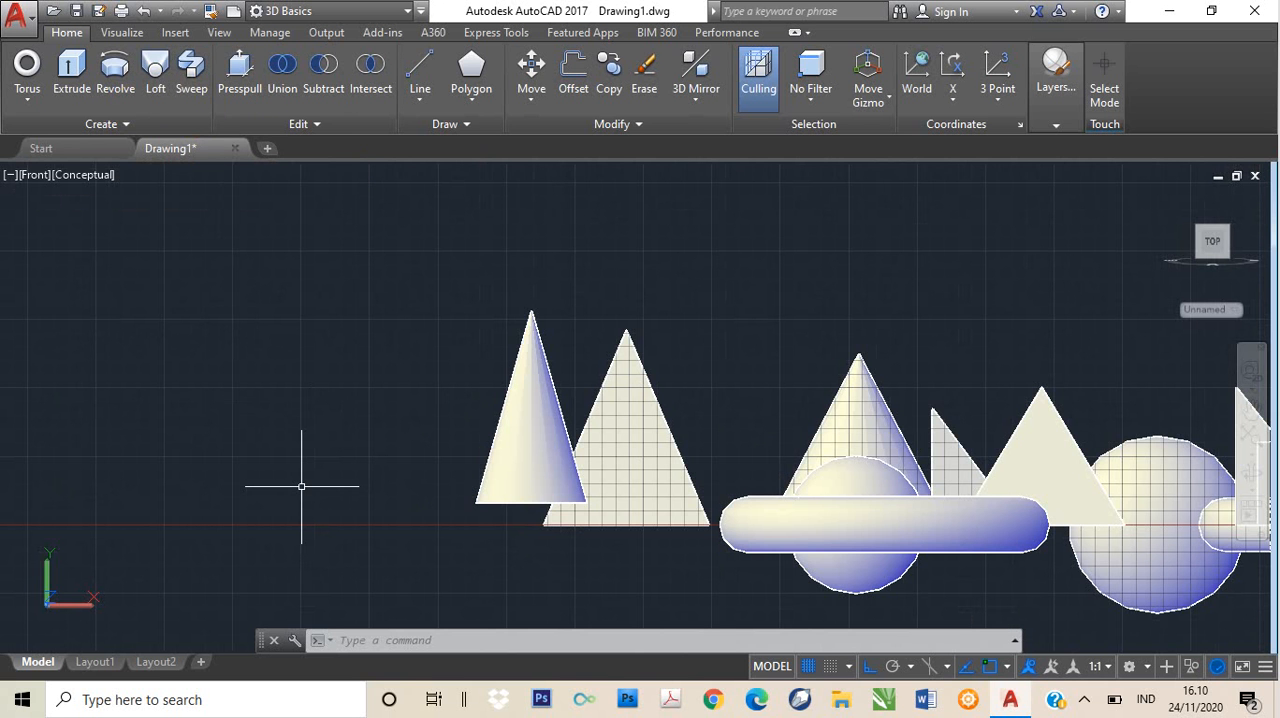
- Draw a closed four-tier stepped polyline in the empty area beside the slender cone, about 740 high and 488 wide at the base
text(PLine)
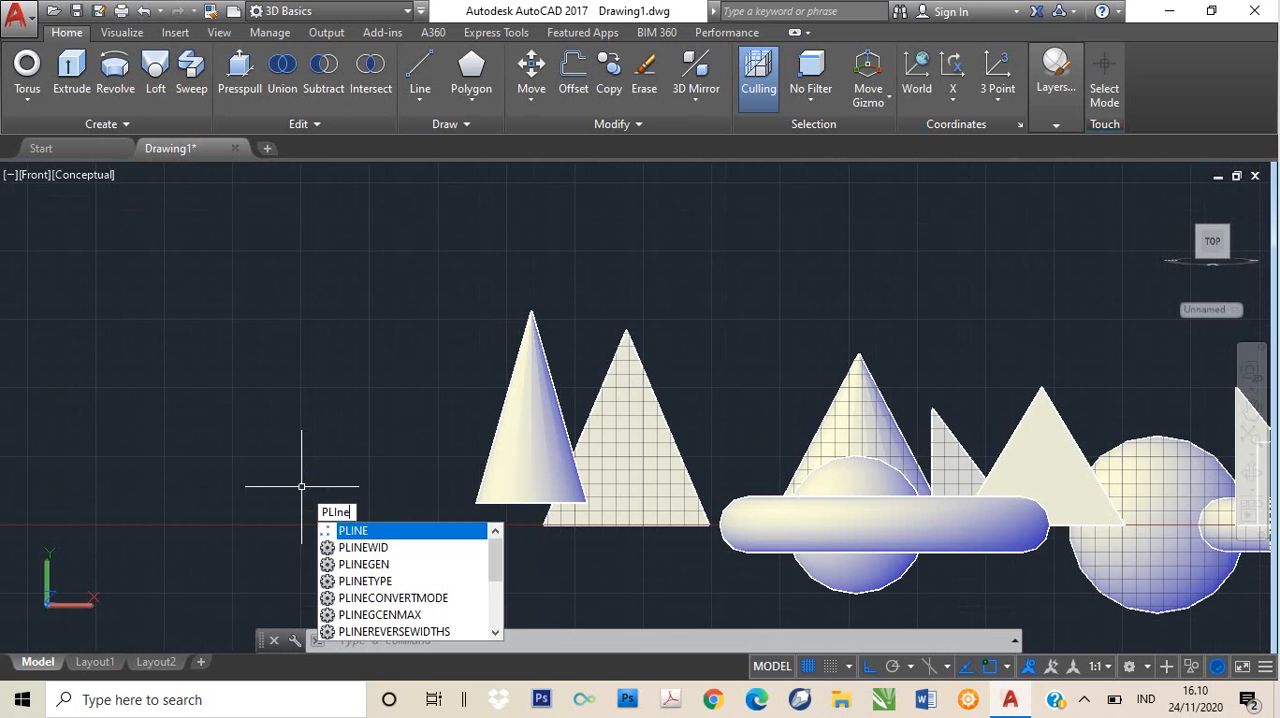
key(Return)
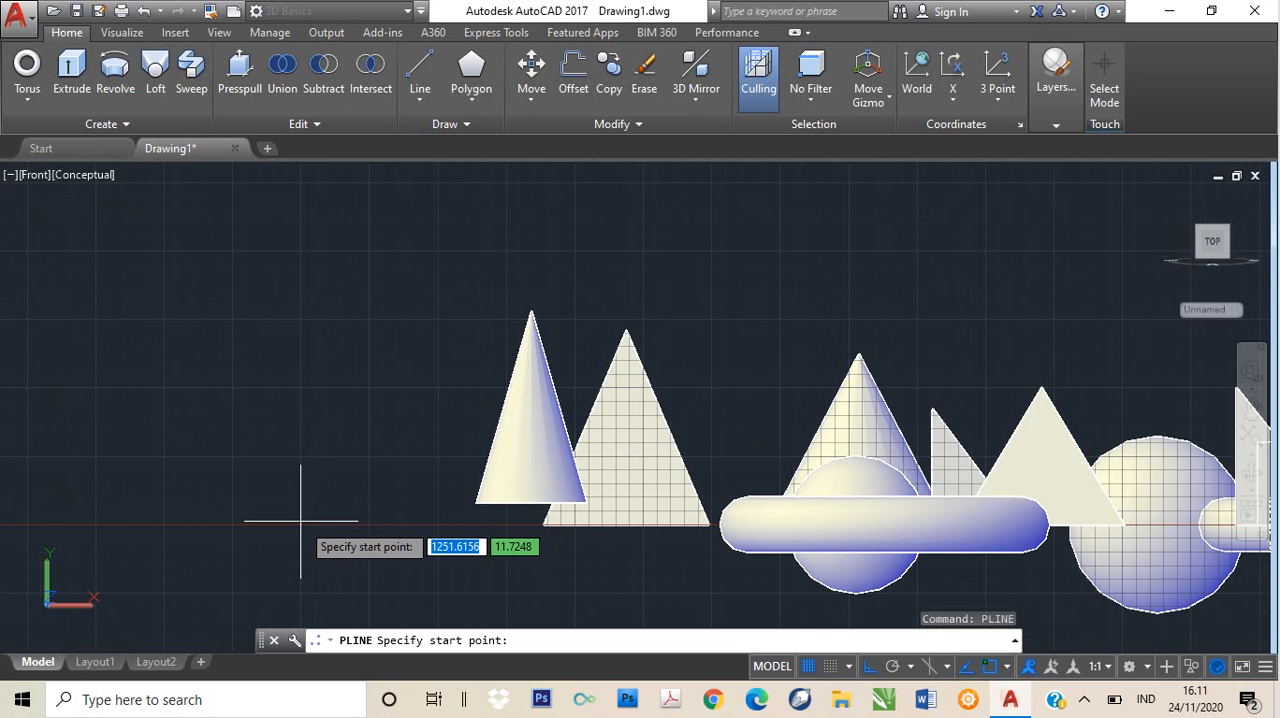
click(301, 521)
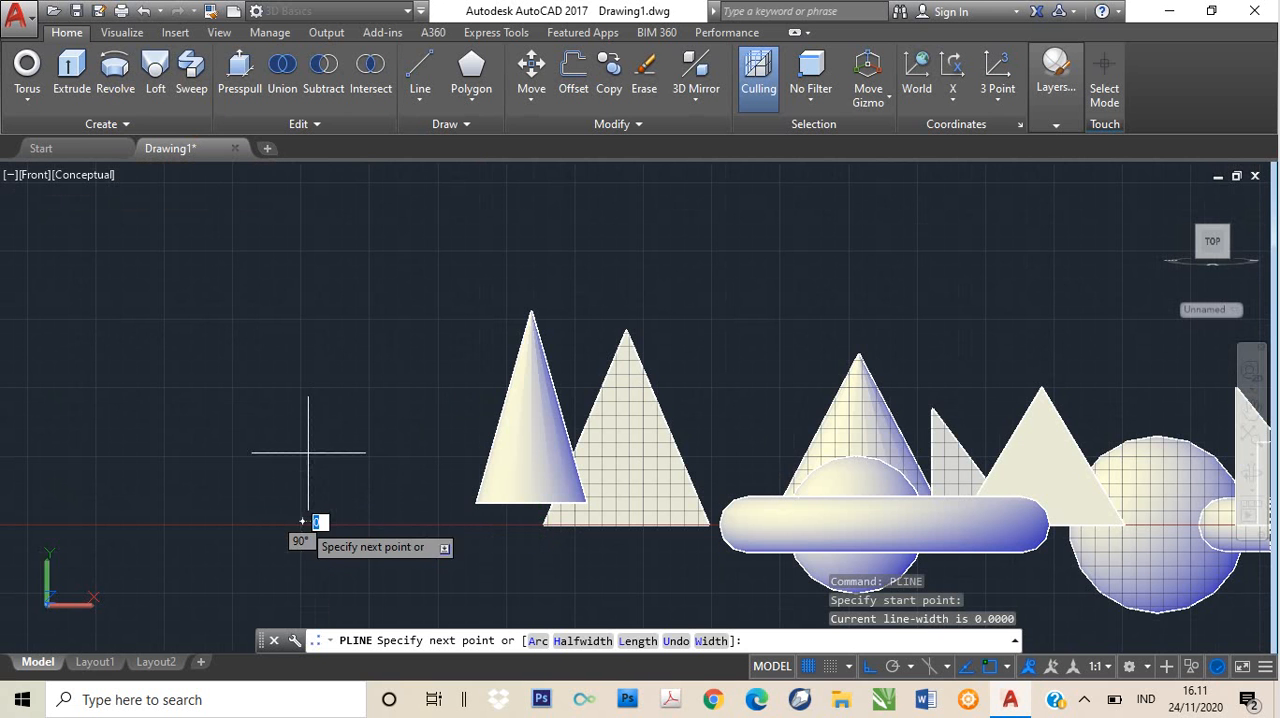
click(302, 330)
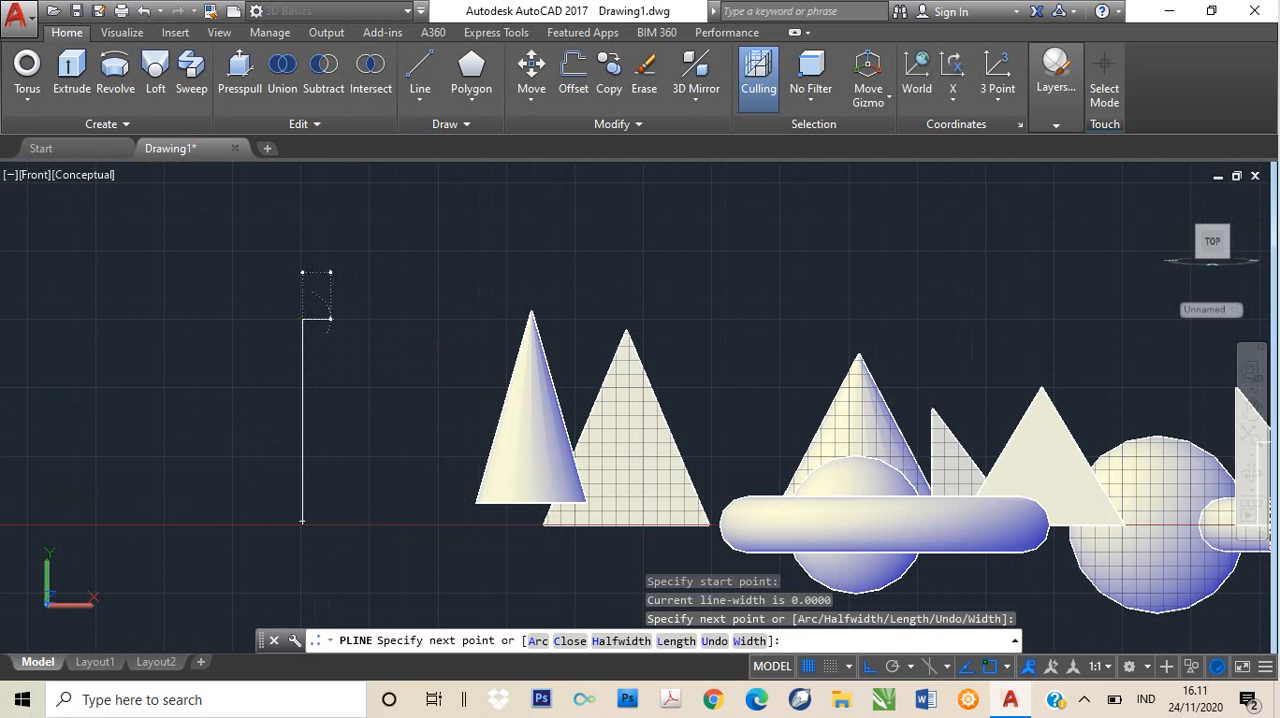
click(337, 344)
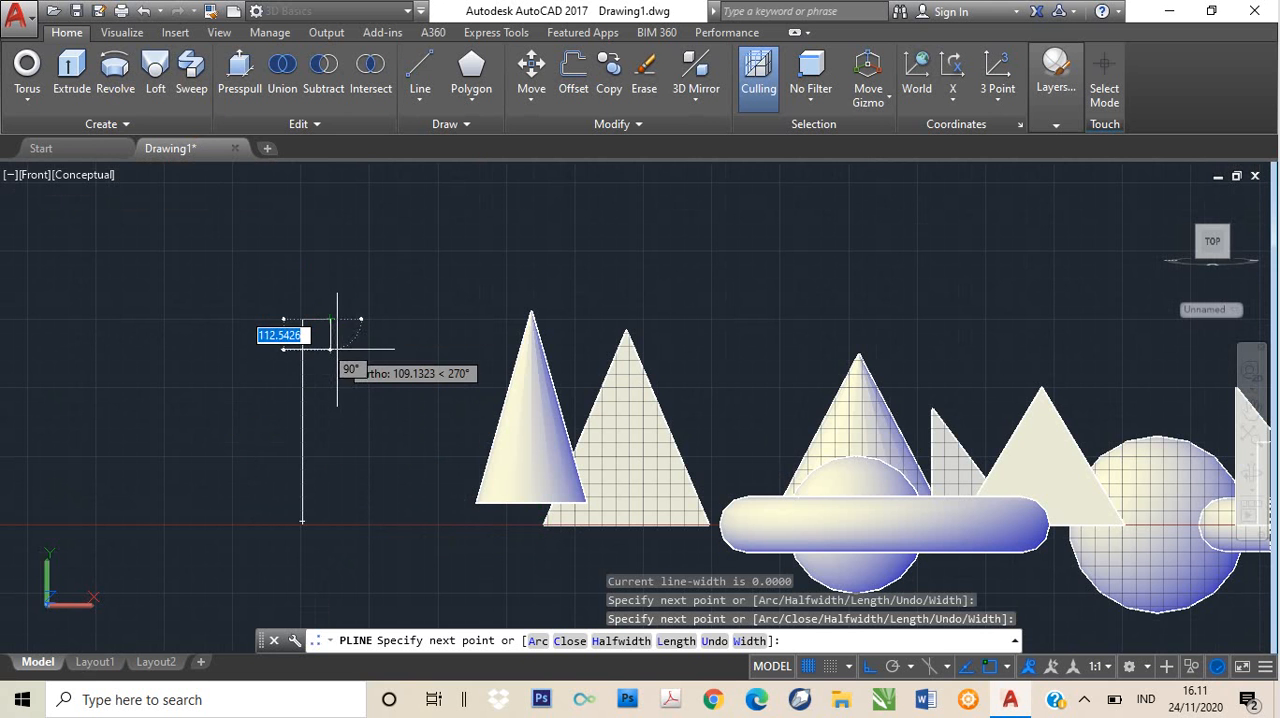
click(330, 320)
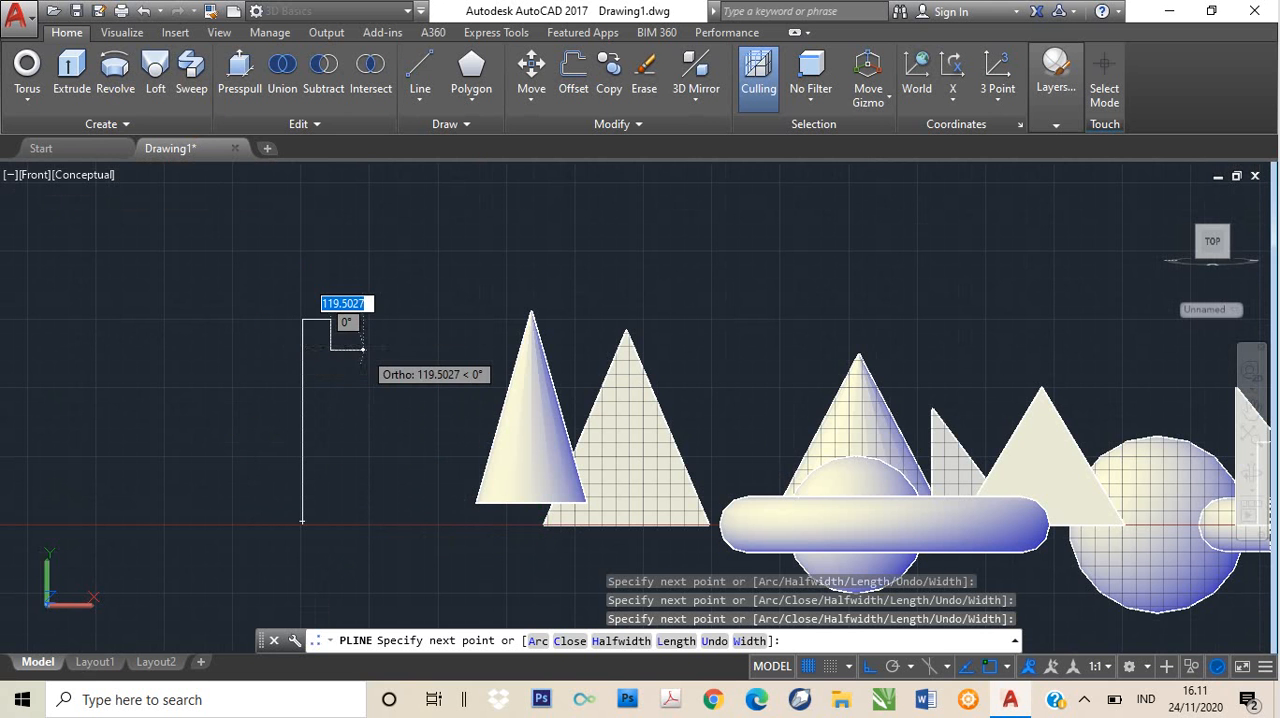
click(370, 372)
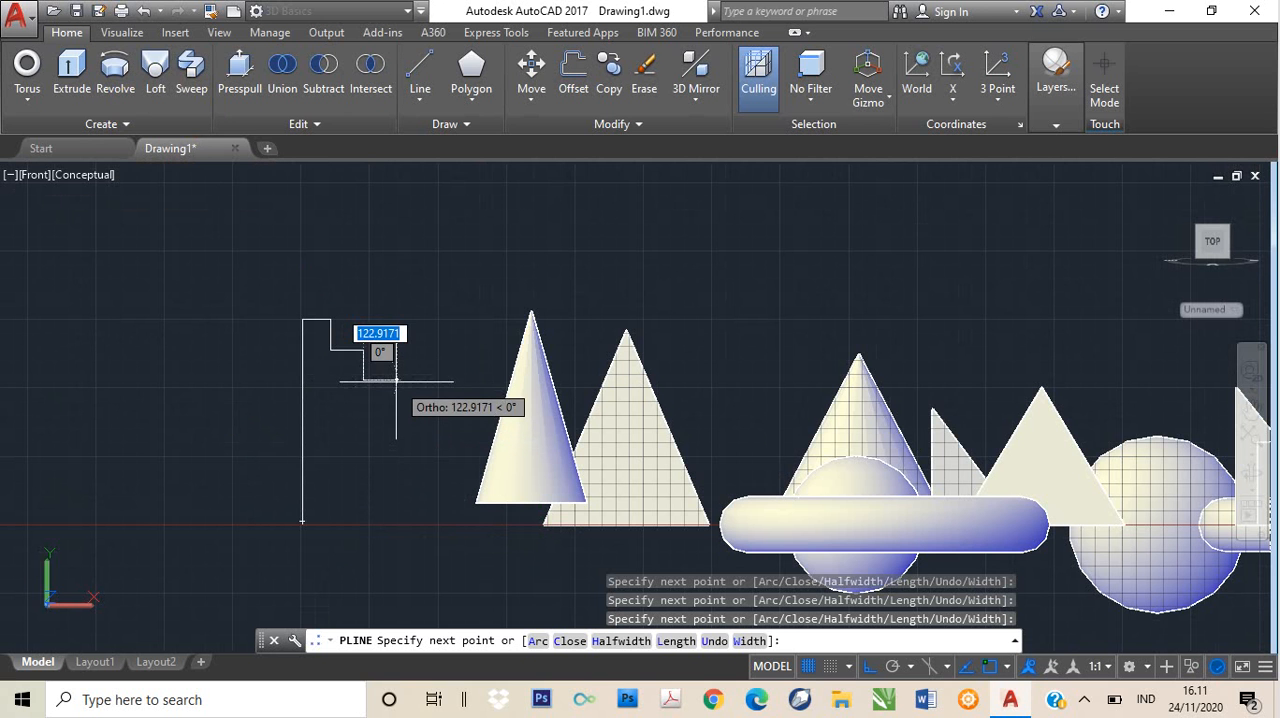
click(396, 390)
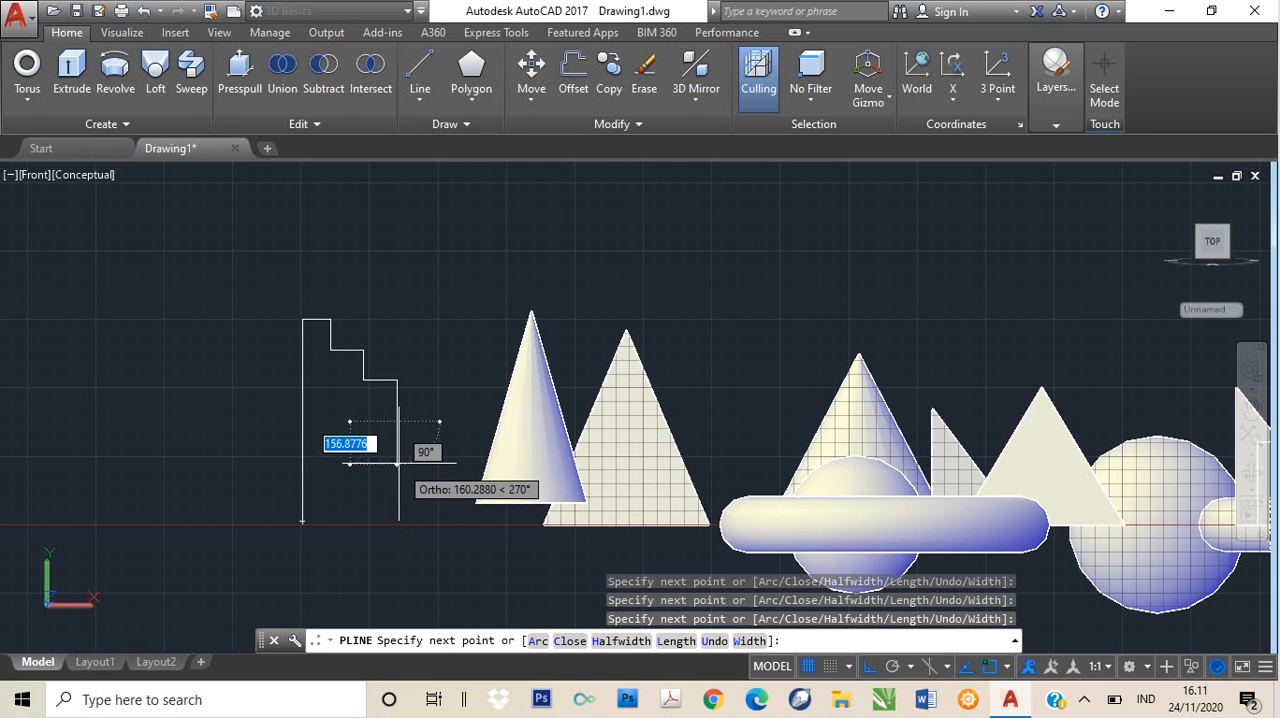
click(399, 463)
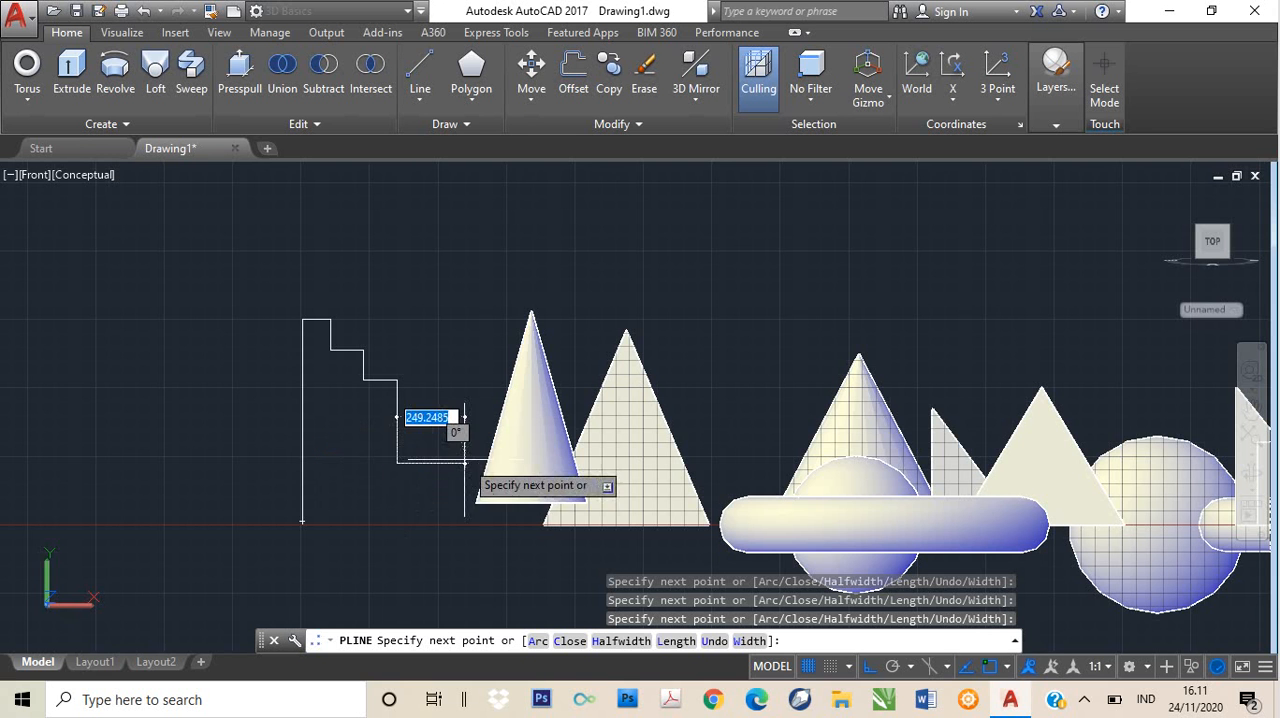
click(435, 464)
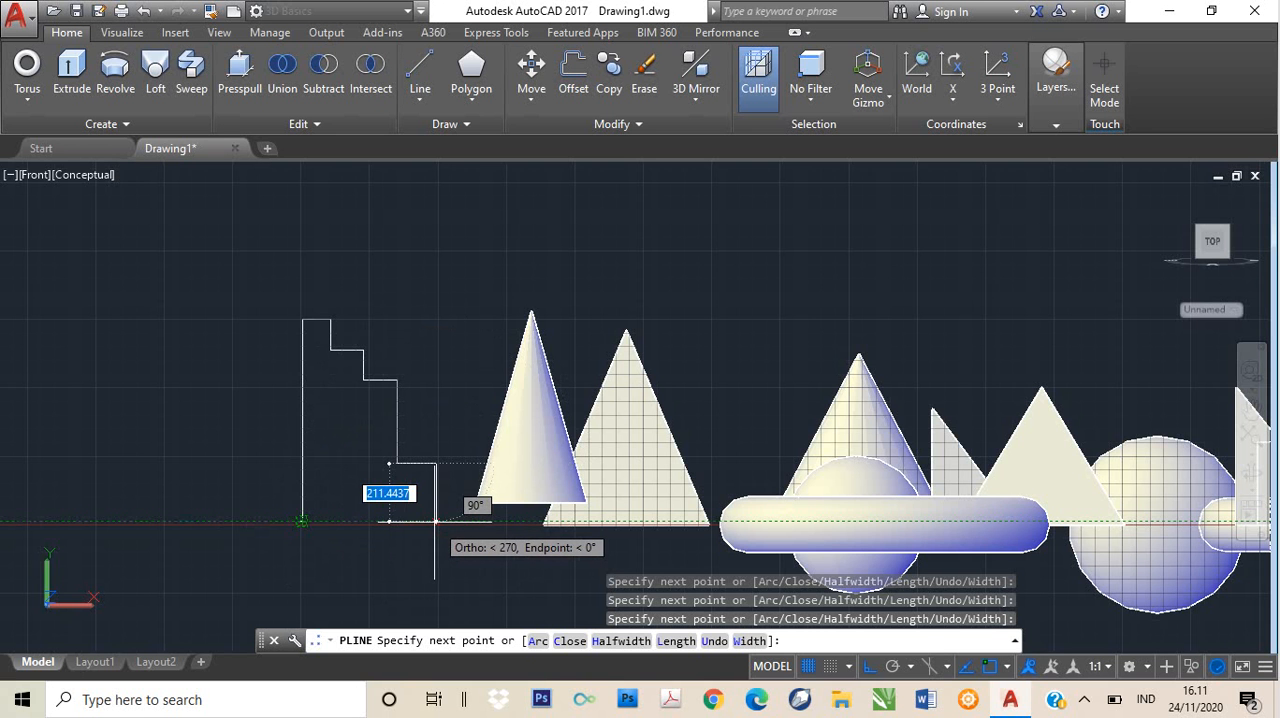
click(435, 521)
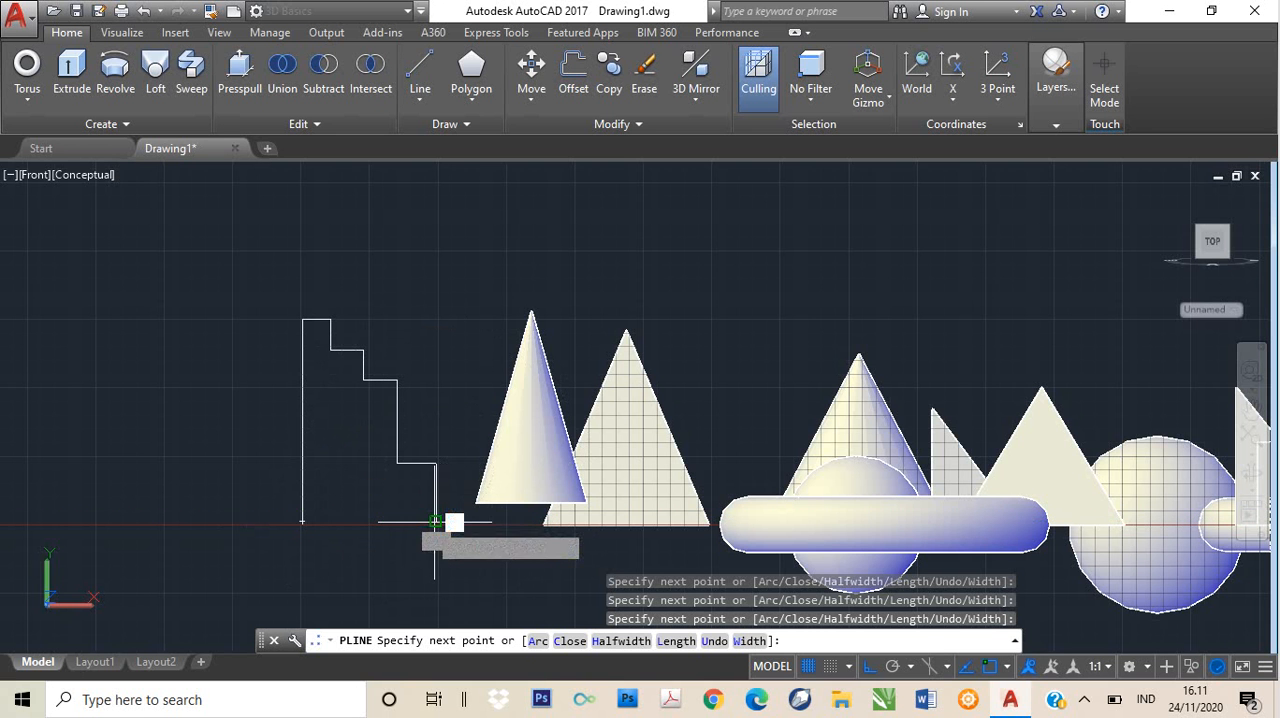
click(301, 521)
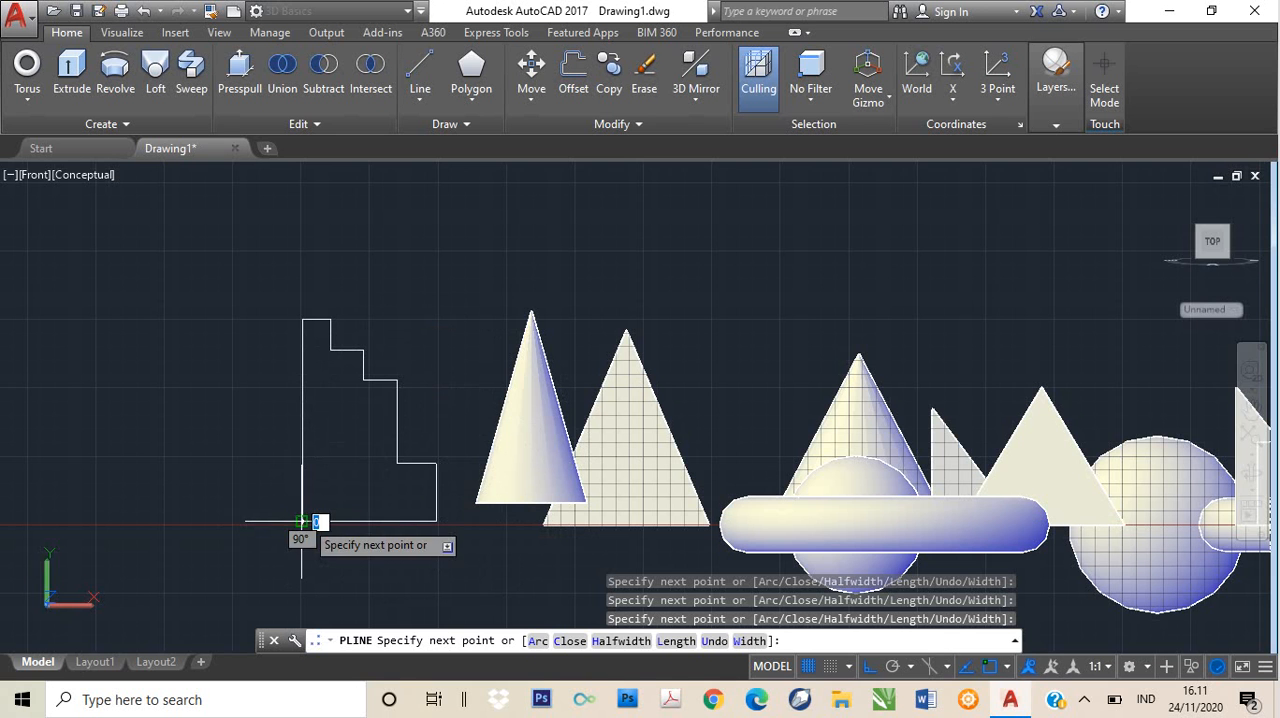
key(Return)
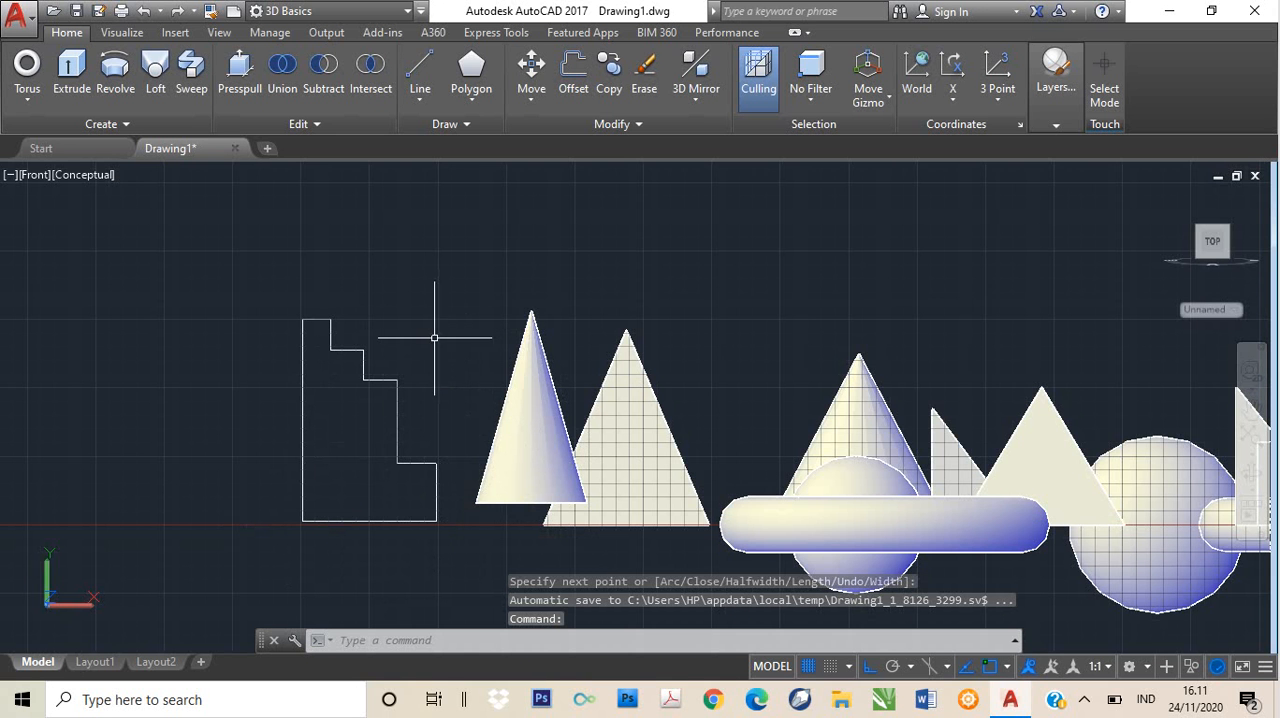
- Remove the outer corner vertex of the stepped polyline's third tier from the top, then clear the selection
click(372, 378)
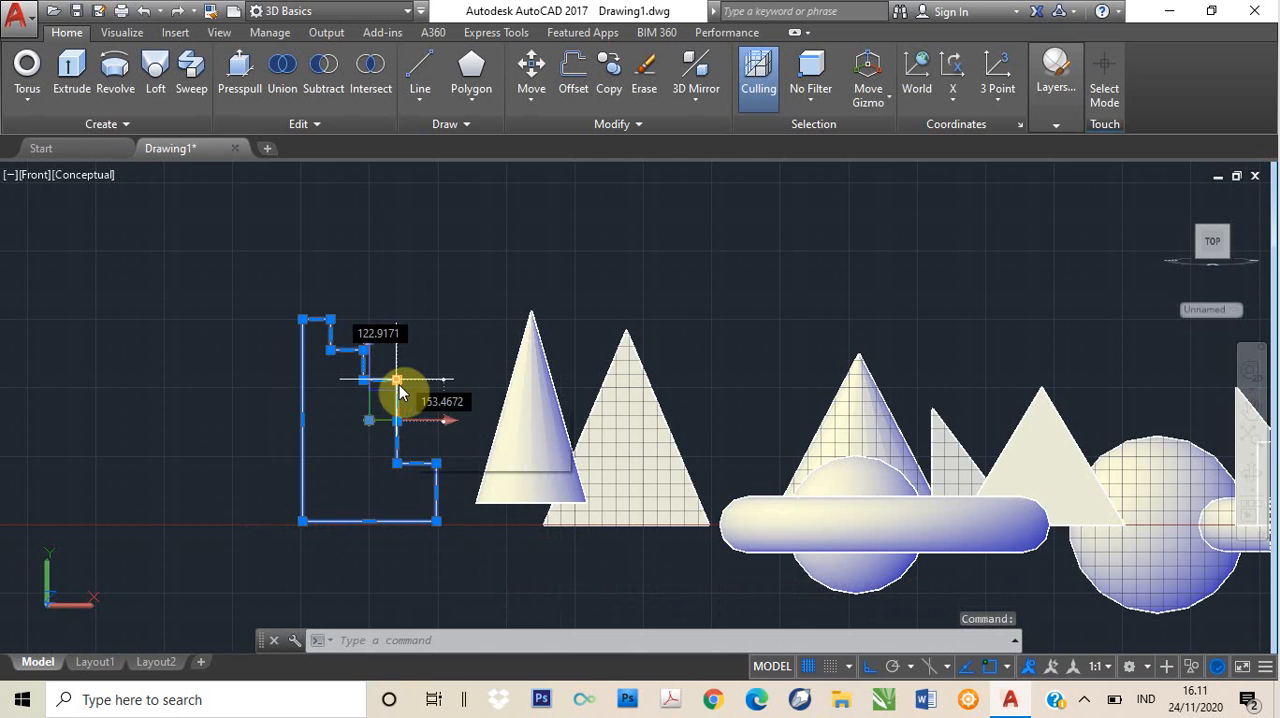
mouse_move(398, 383)
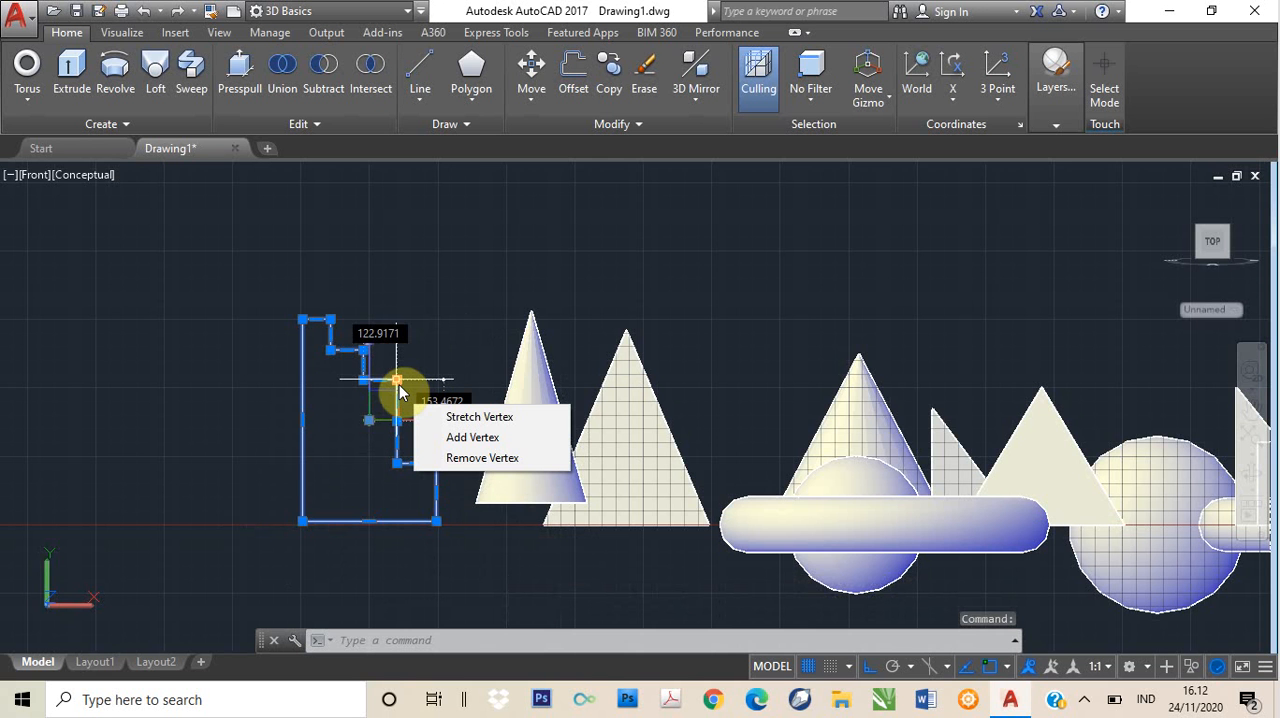
text(rE)
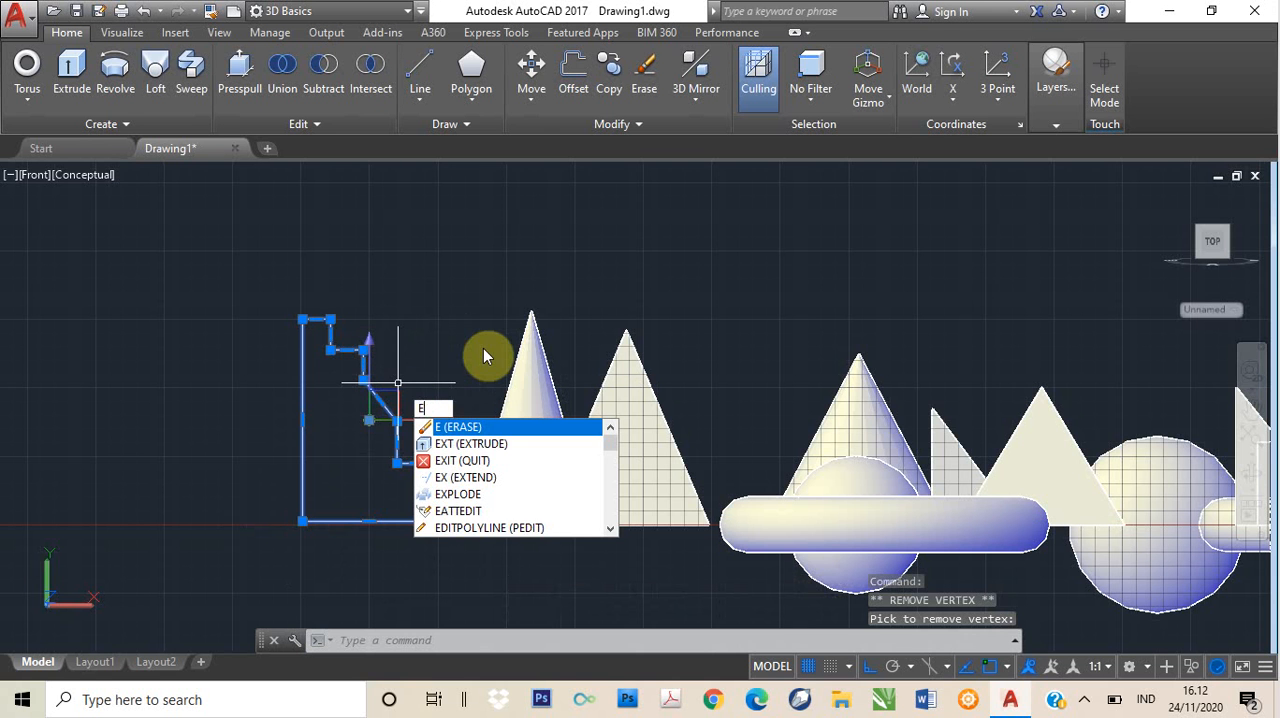
key(Escape)
key(Escape)
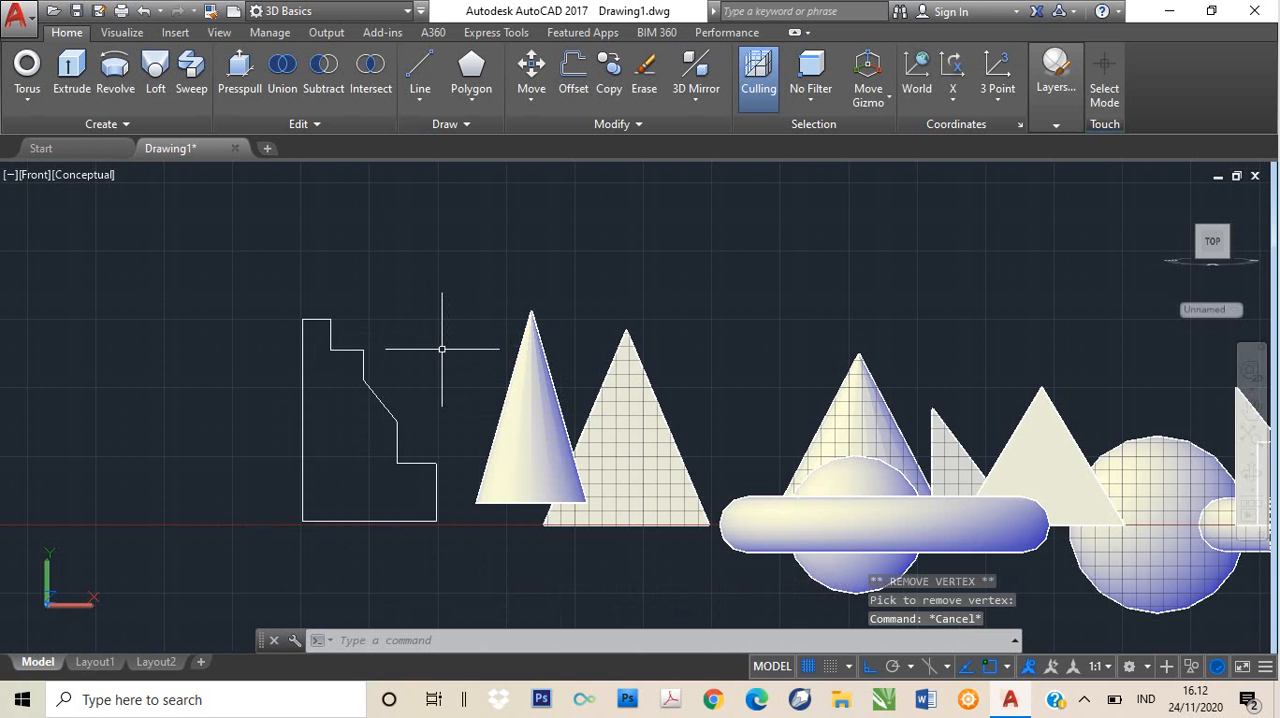
- Revolve the stepped profile 360 degrees around its straight vertical edge, with the axis running from the bottom corner to the top corner
click(363, 360)
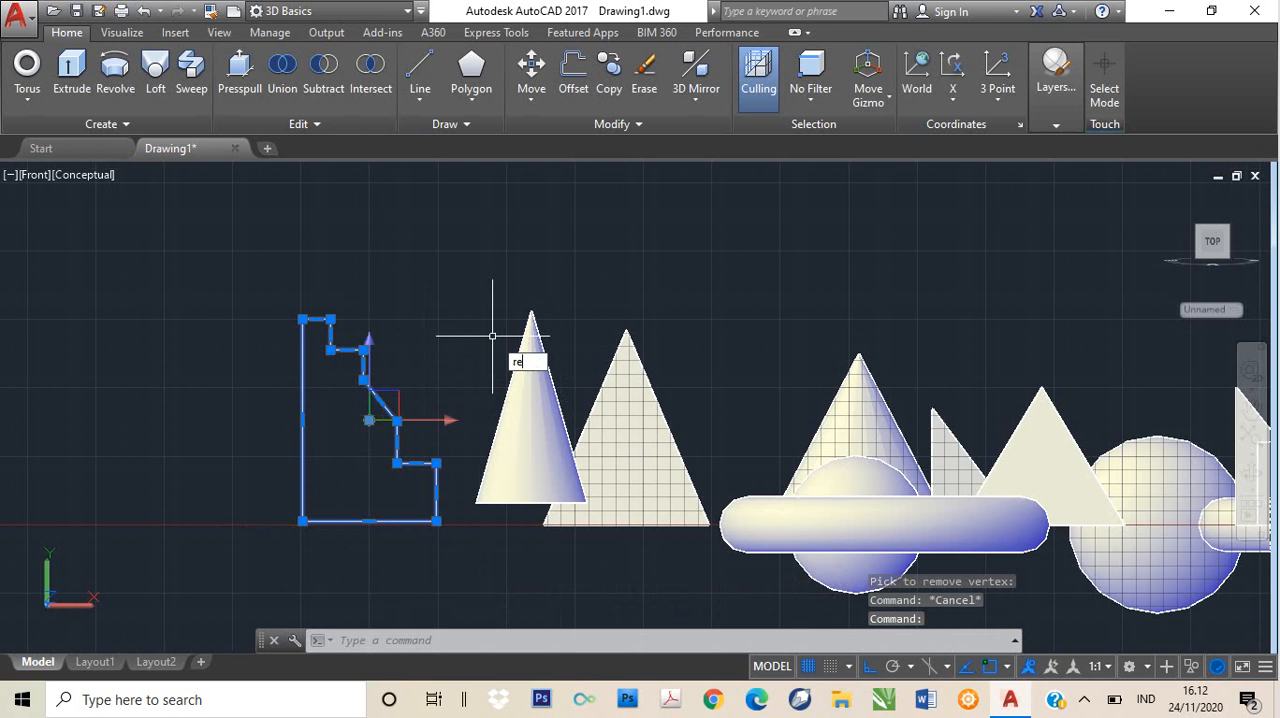
key(BackSpace)
key(BackSpace)
key(BackSpace)
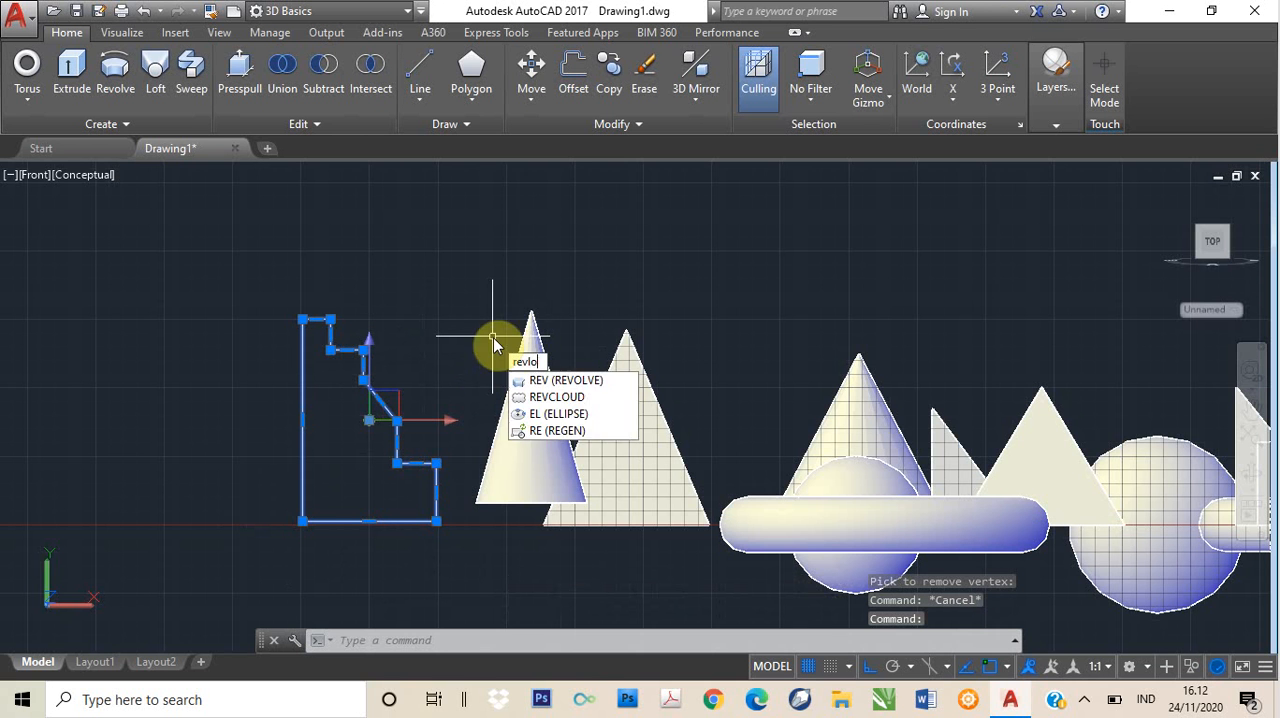
text(ol)
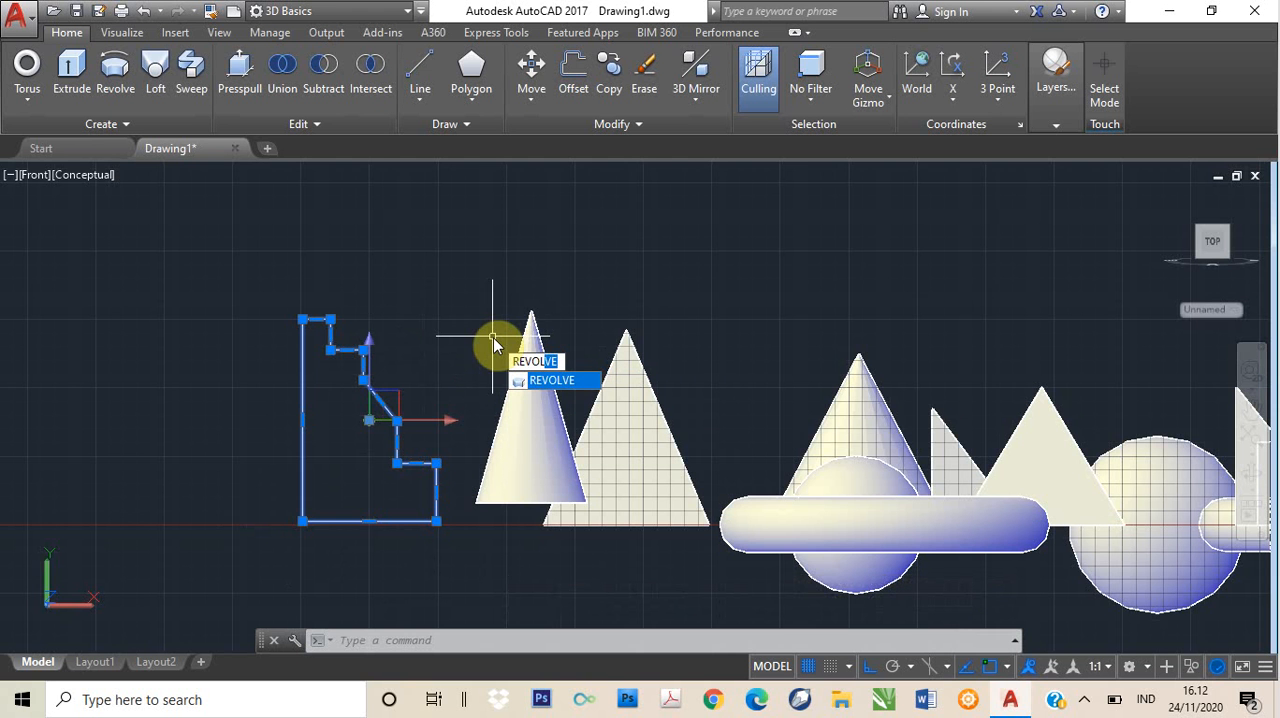
key(Return)
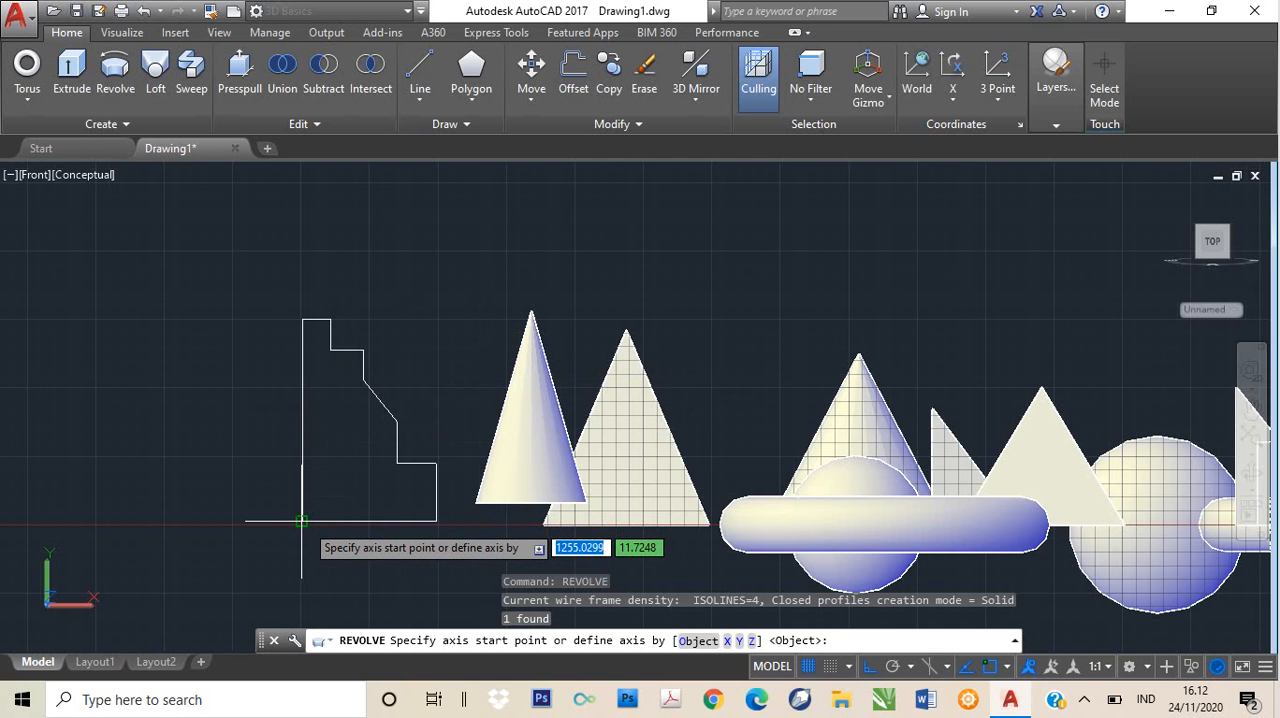
click(301, 521)
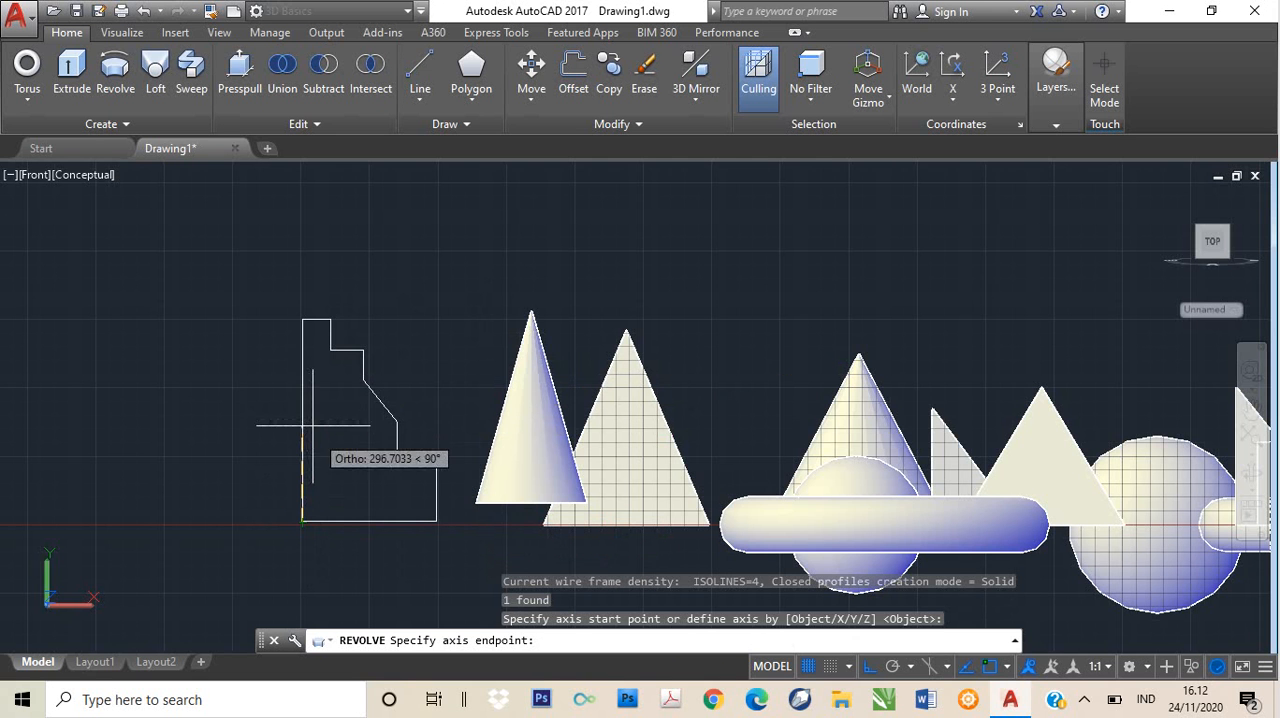
click(301, 319)
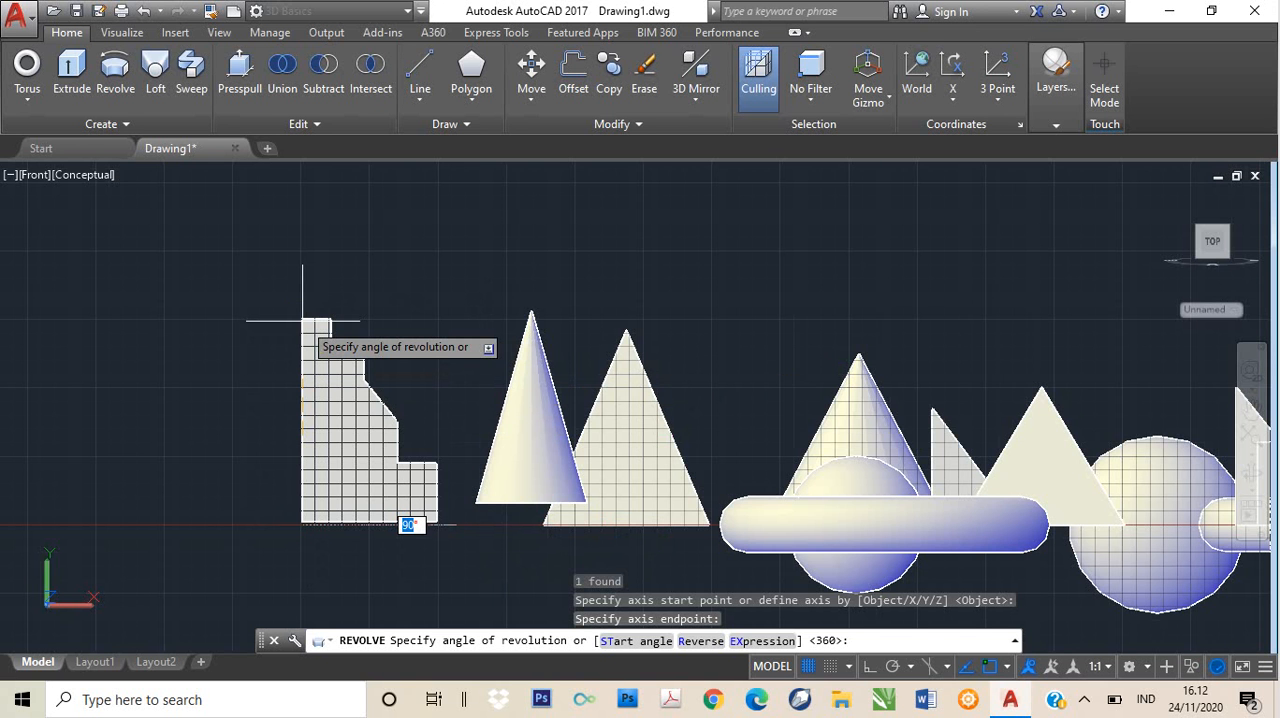
text(360)
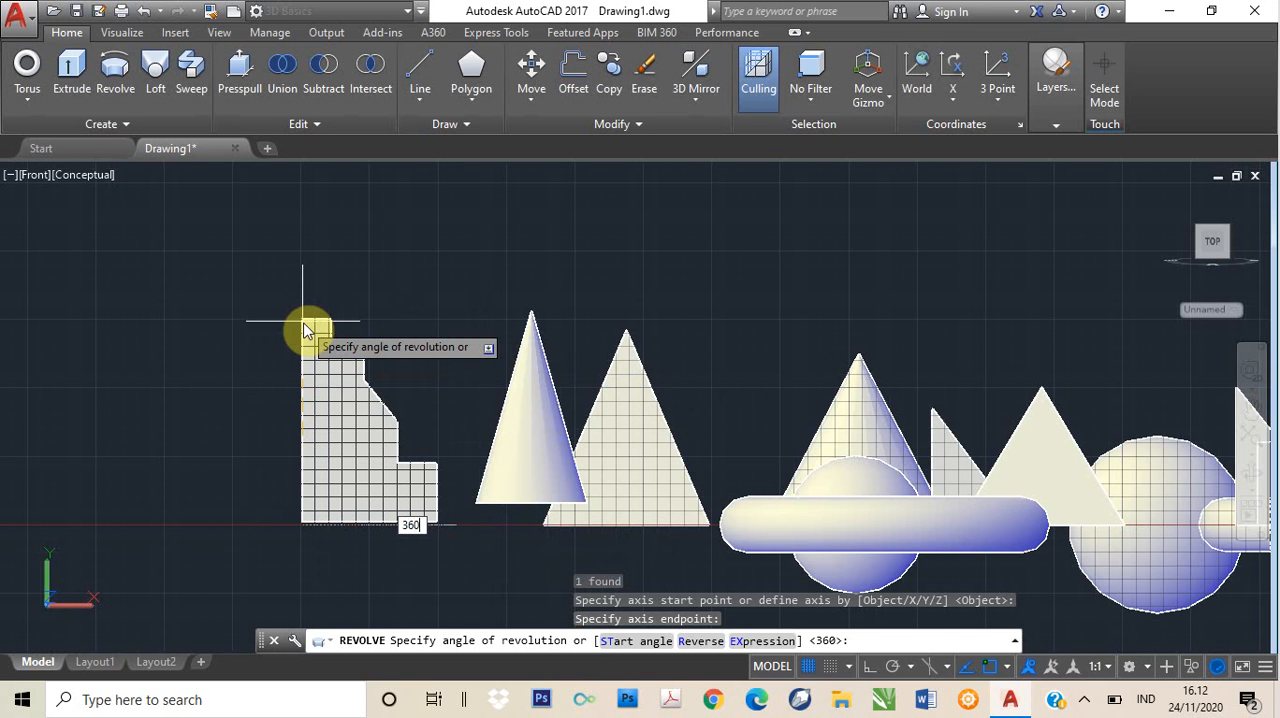
key(Return)
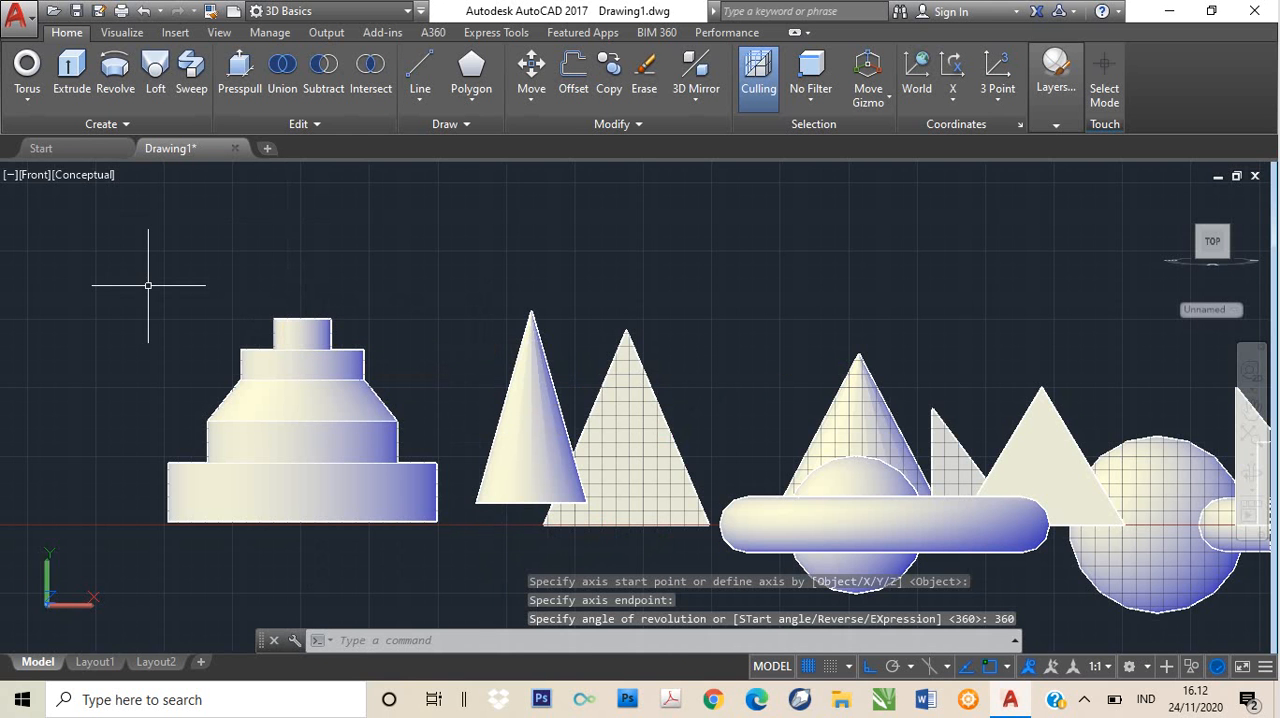
- Inspect the revolved solid up close in the SW Isometric view, then undo the zoom
click(34, 180)
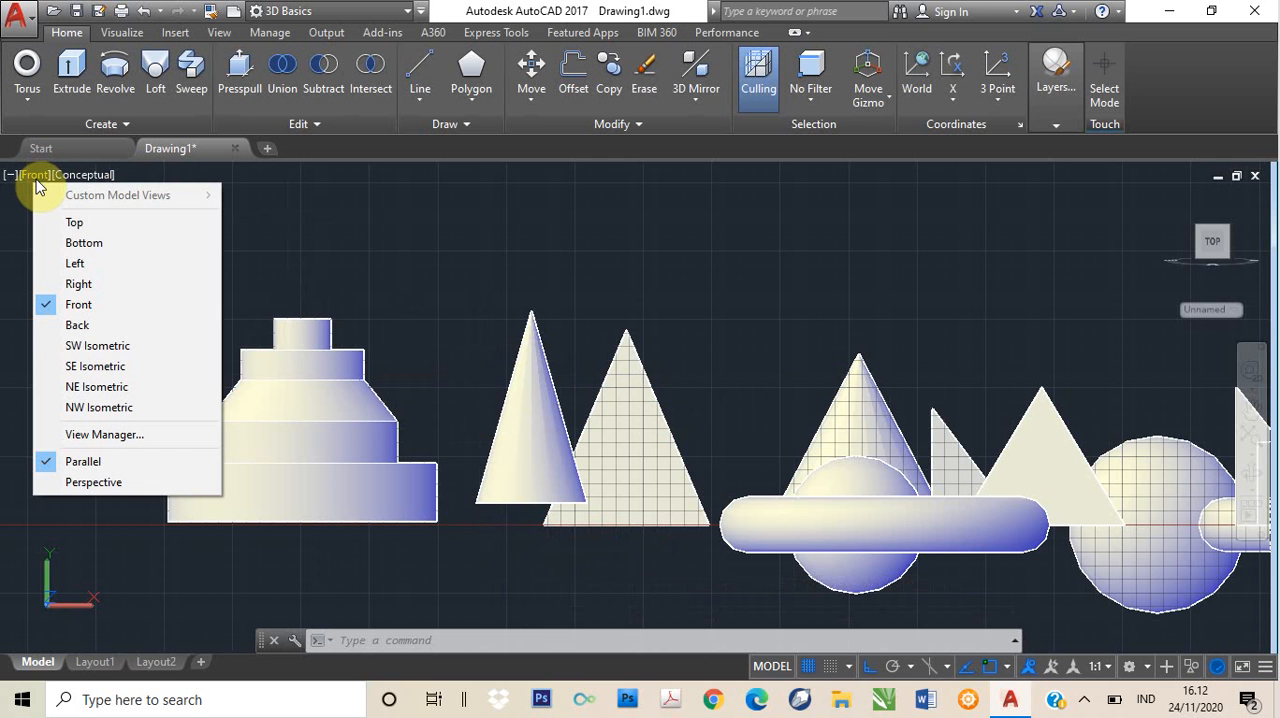
click(84, 346)
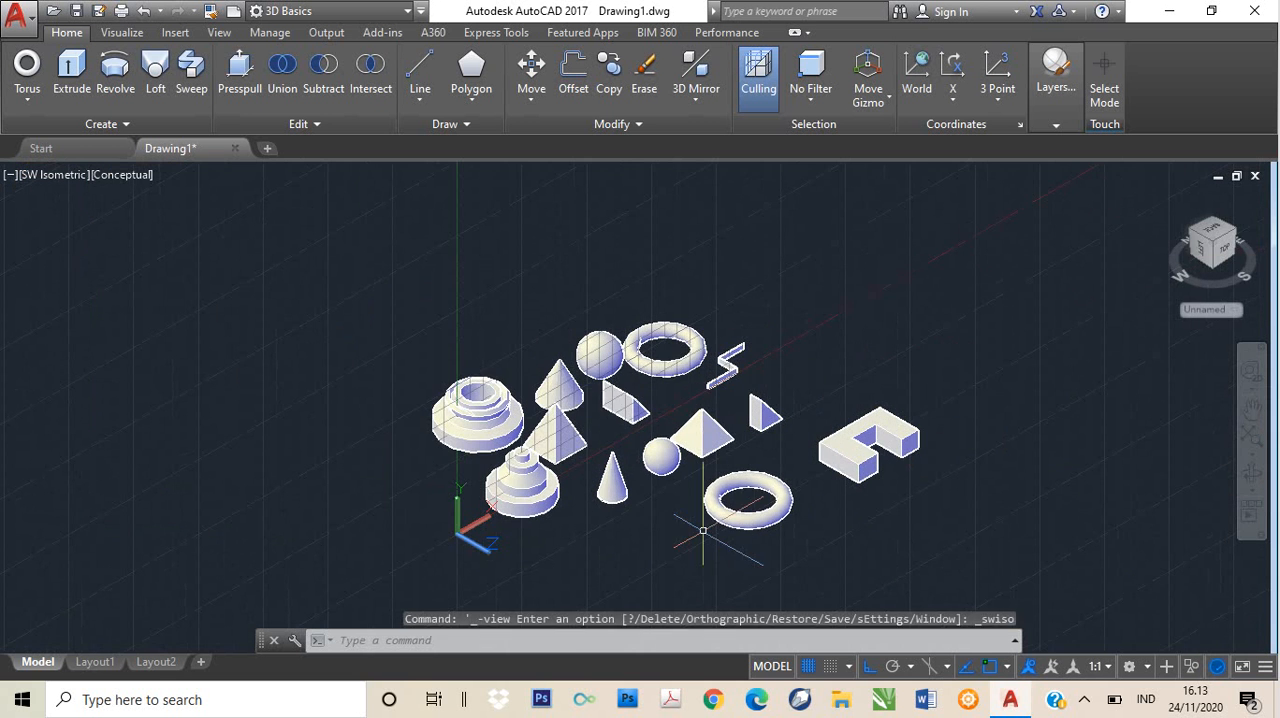
scroll(520, 482, up, 4)
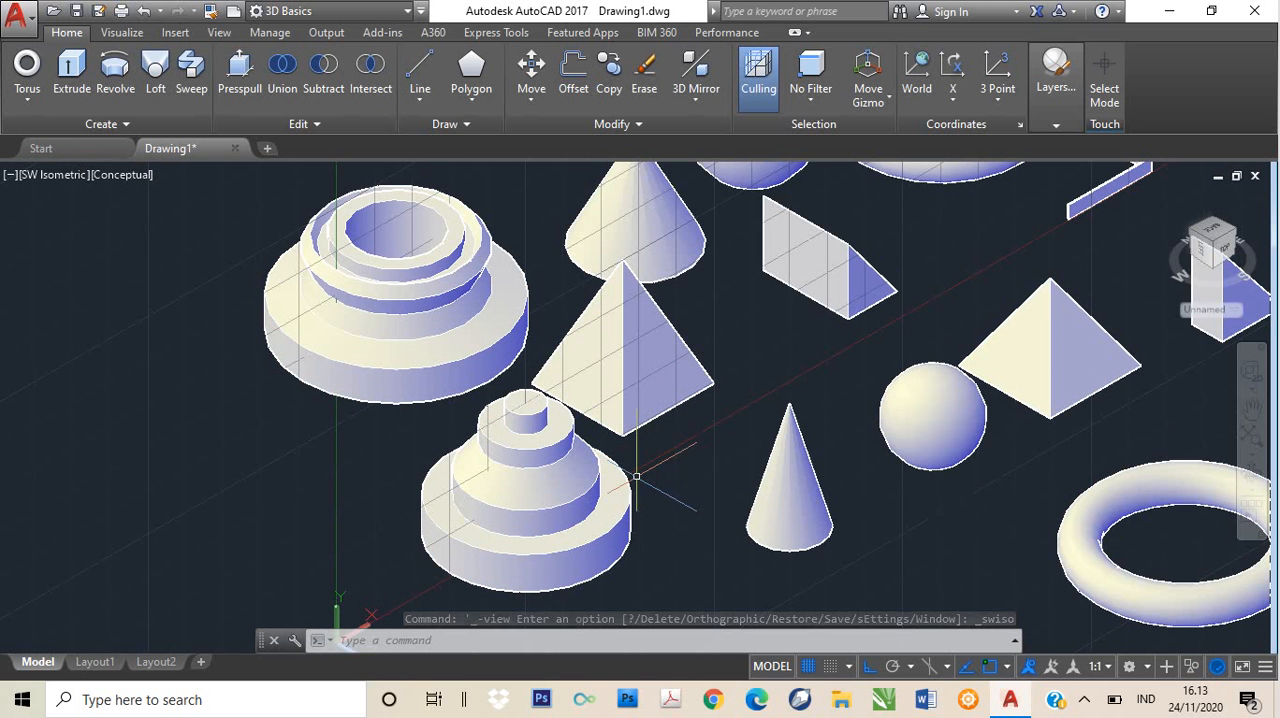
scroll(628, 472, up, 2)
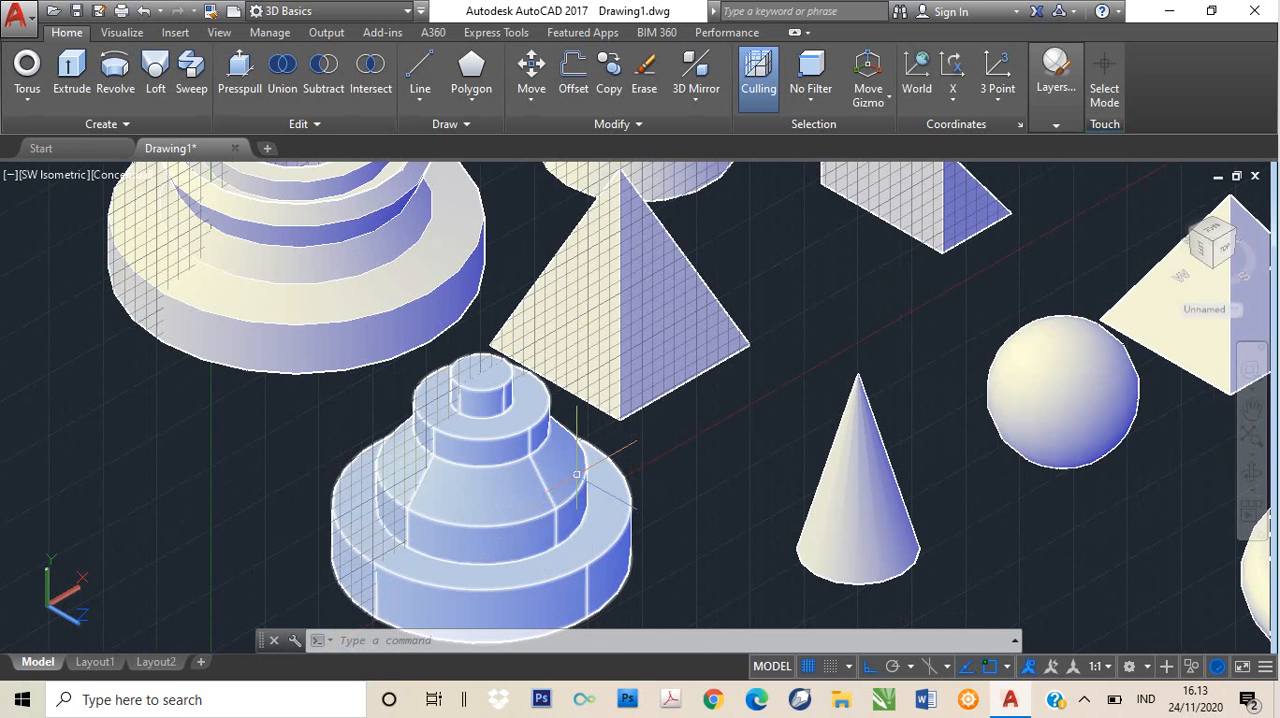
mouse_move(577, 474)
key(ctrl+z)
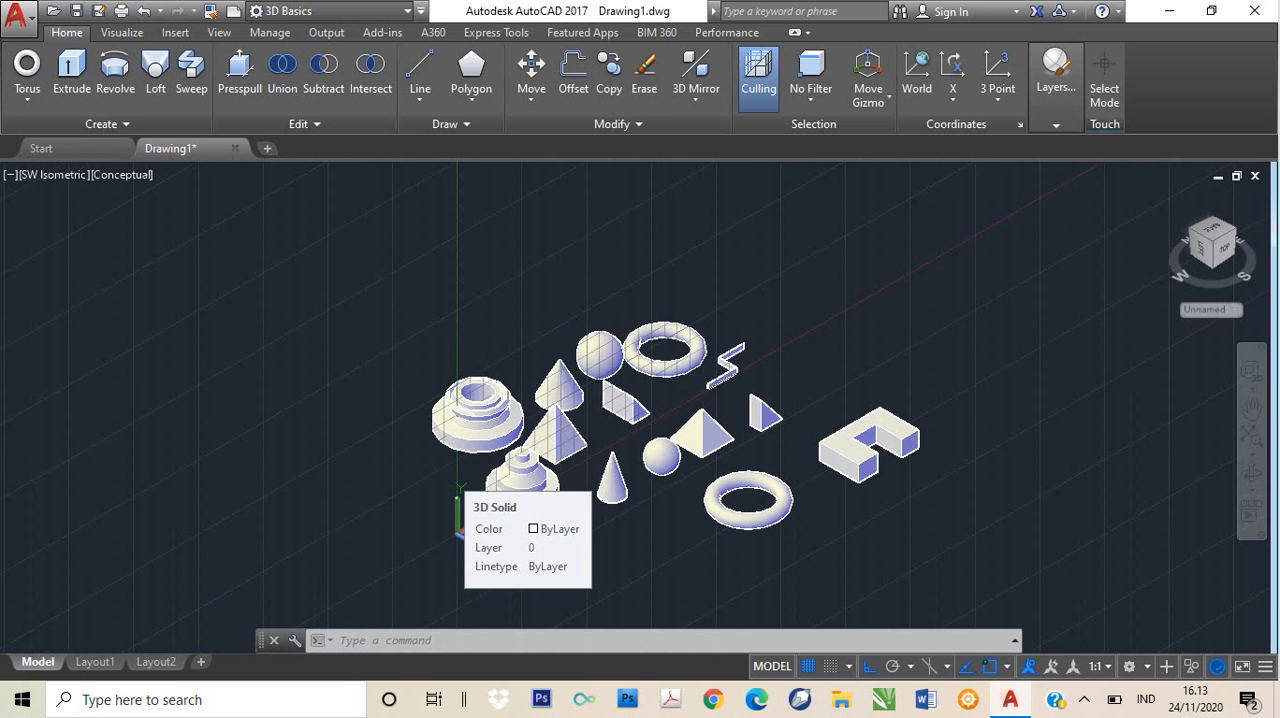
- Switch the viewport to the Front view, frame an empty area beside the solids, and activate the Drafting & Annotation workspace
click(32, 184)
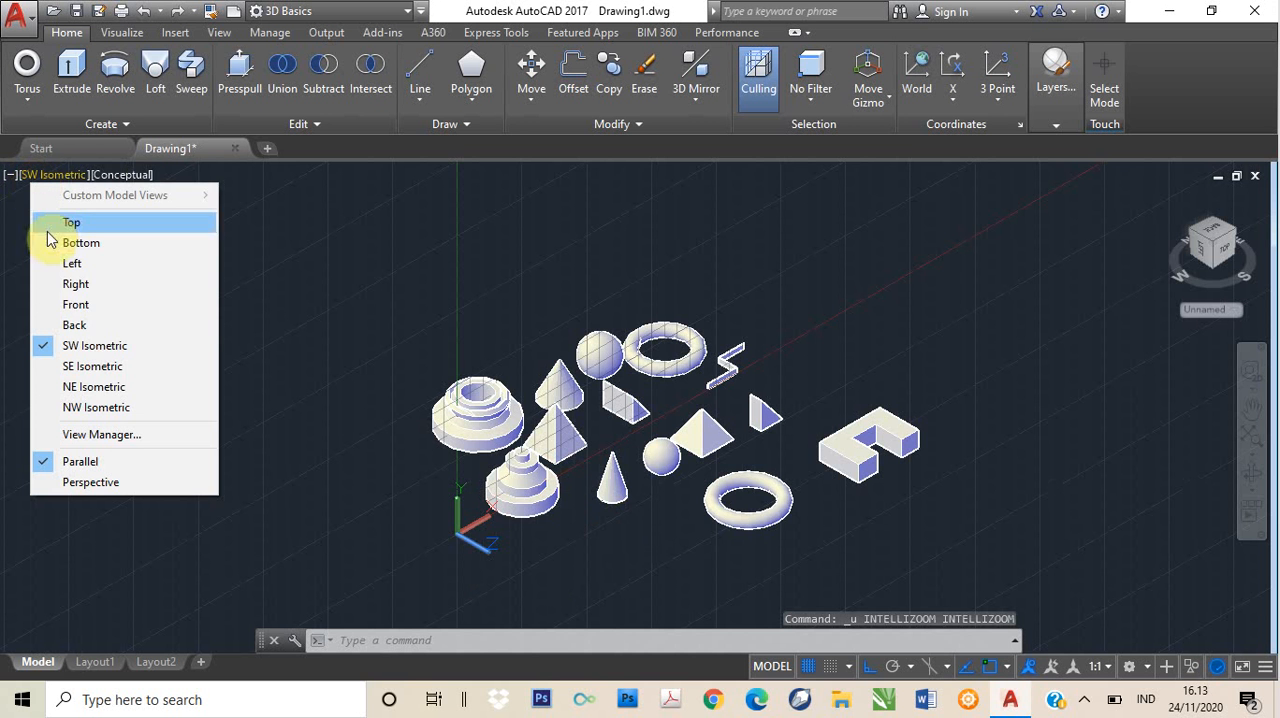
click(86, 308)
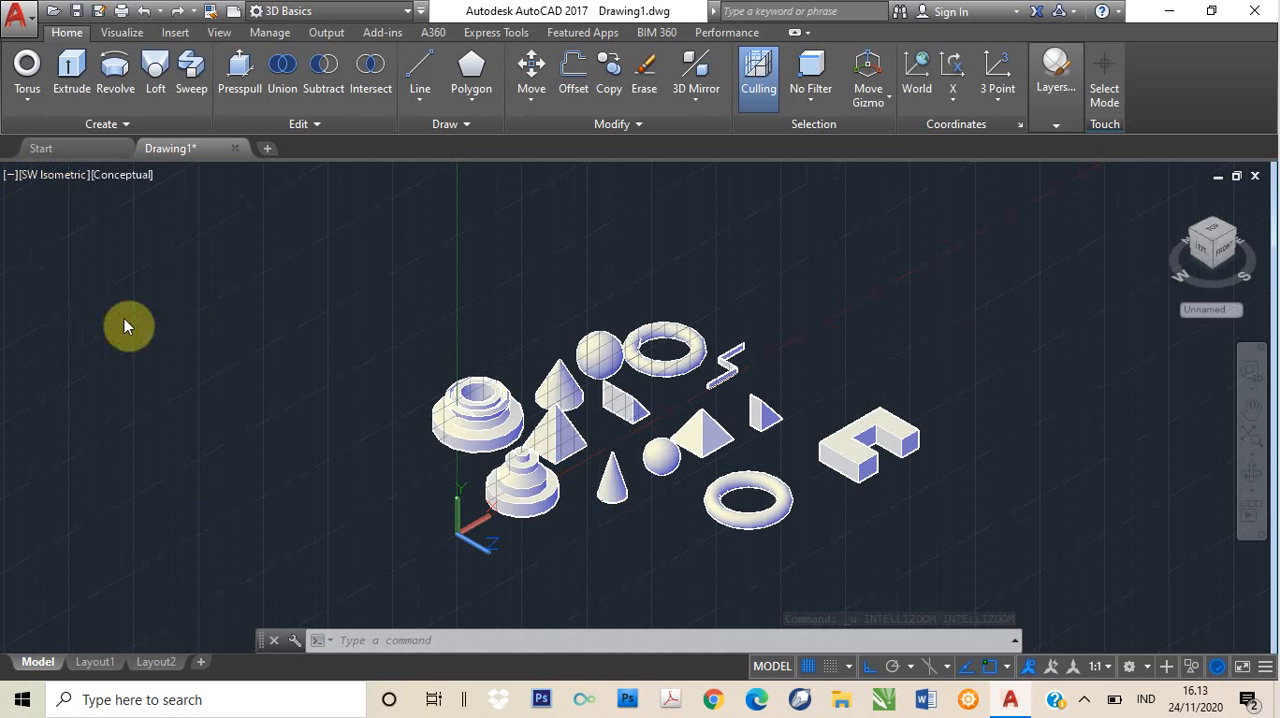
middle_drag(452, 521, 620, 552)
scroll(620, 552, up, 1)
middle_drag(726, 260, 634, 383)
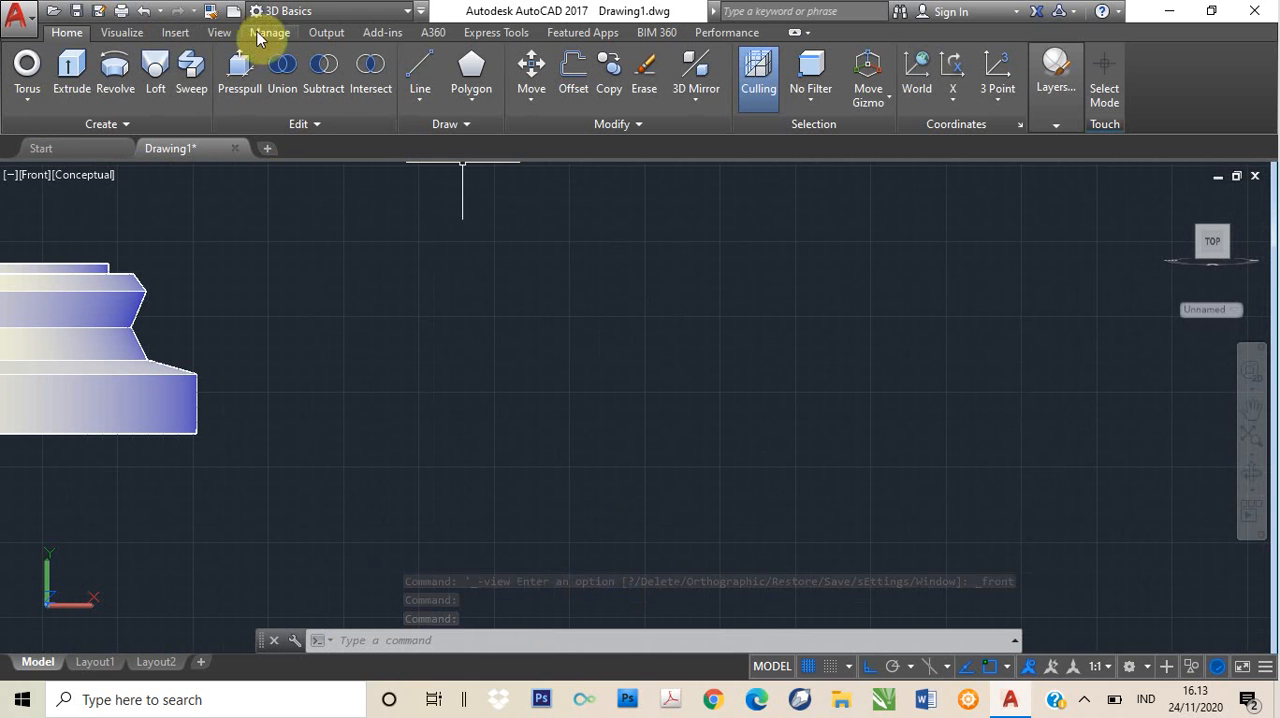
click(335, 14)
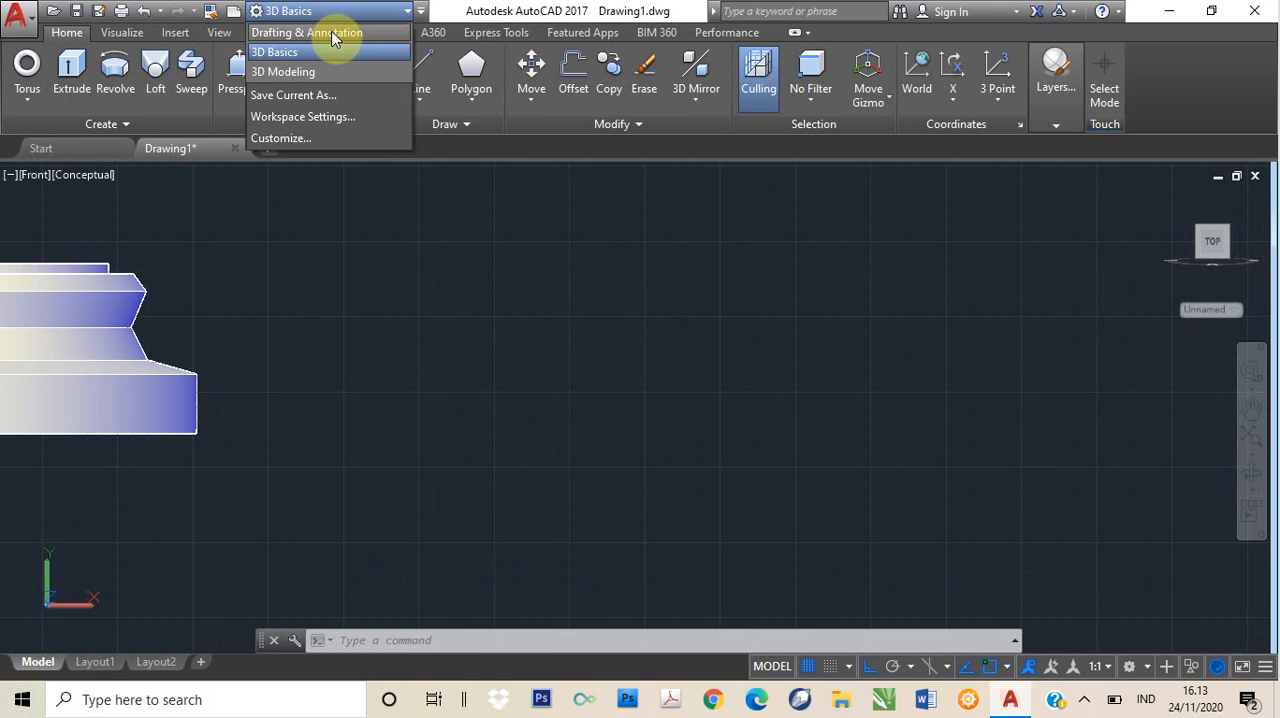
click(333, 34)
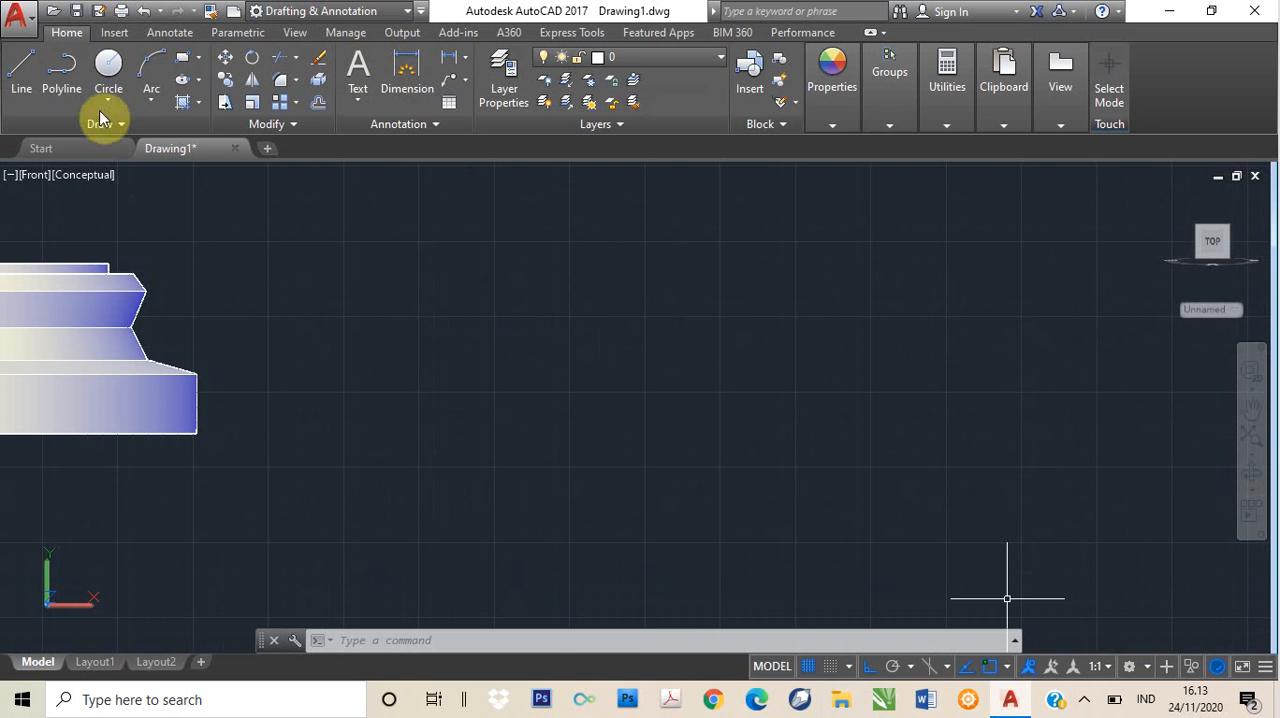
- Start a polyline in the empty area beside the solids, descending as a staircase of four horizontal treads joined by three vertical drops
click(60, 75)
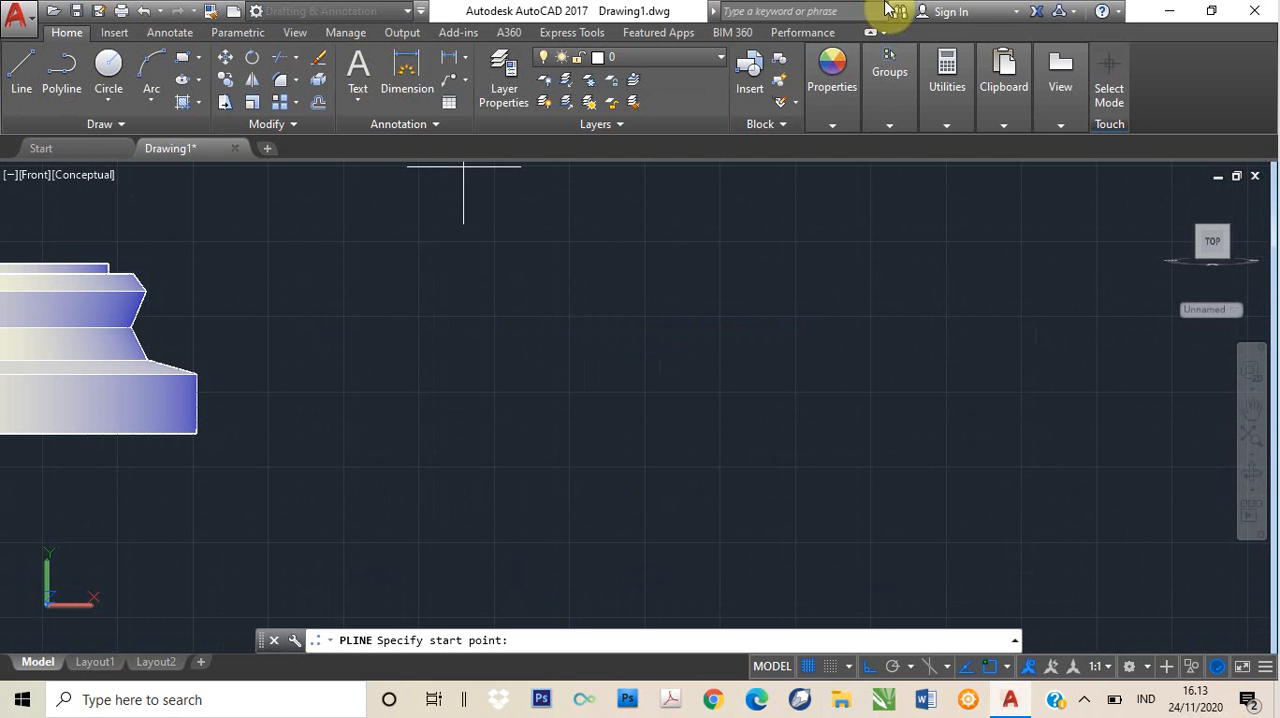
click(509, 261)
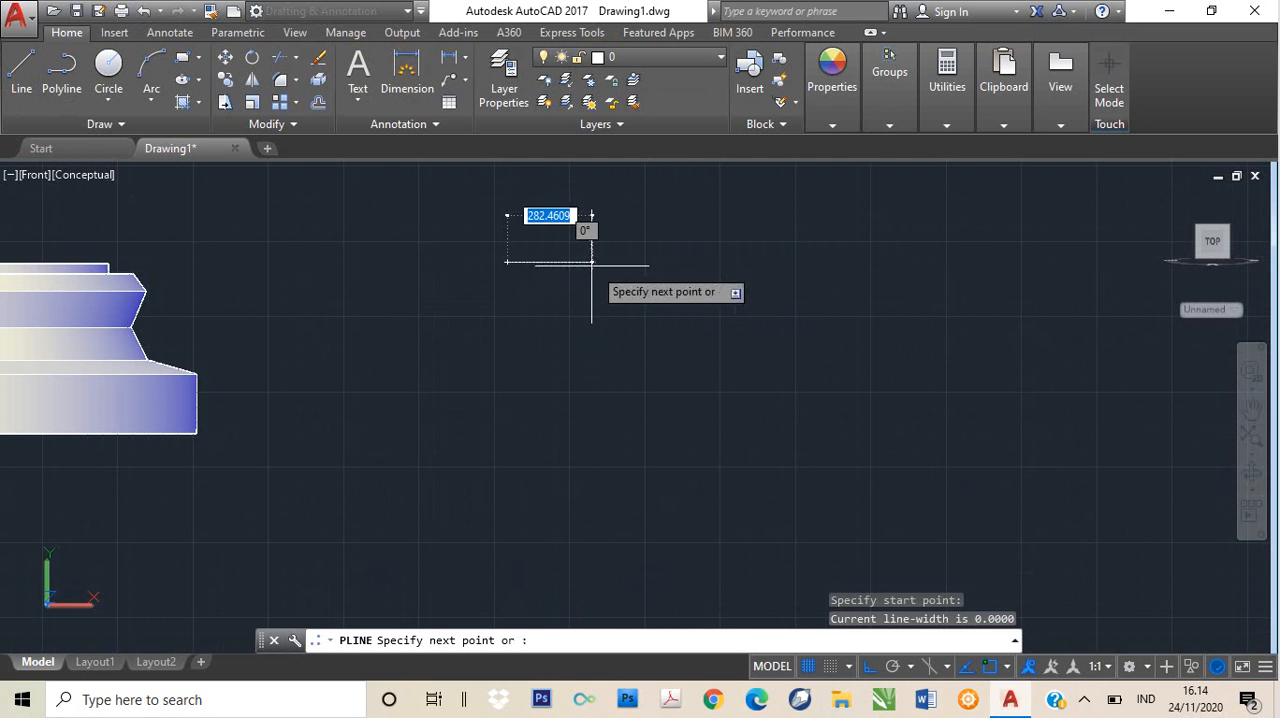
click(536, 261)
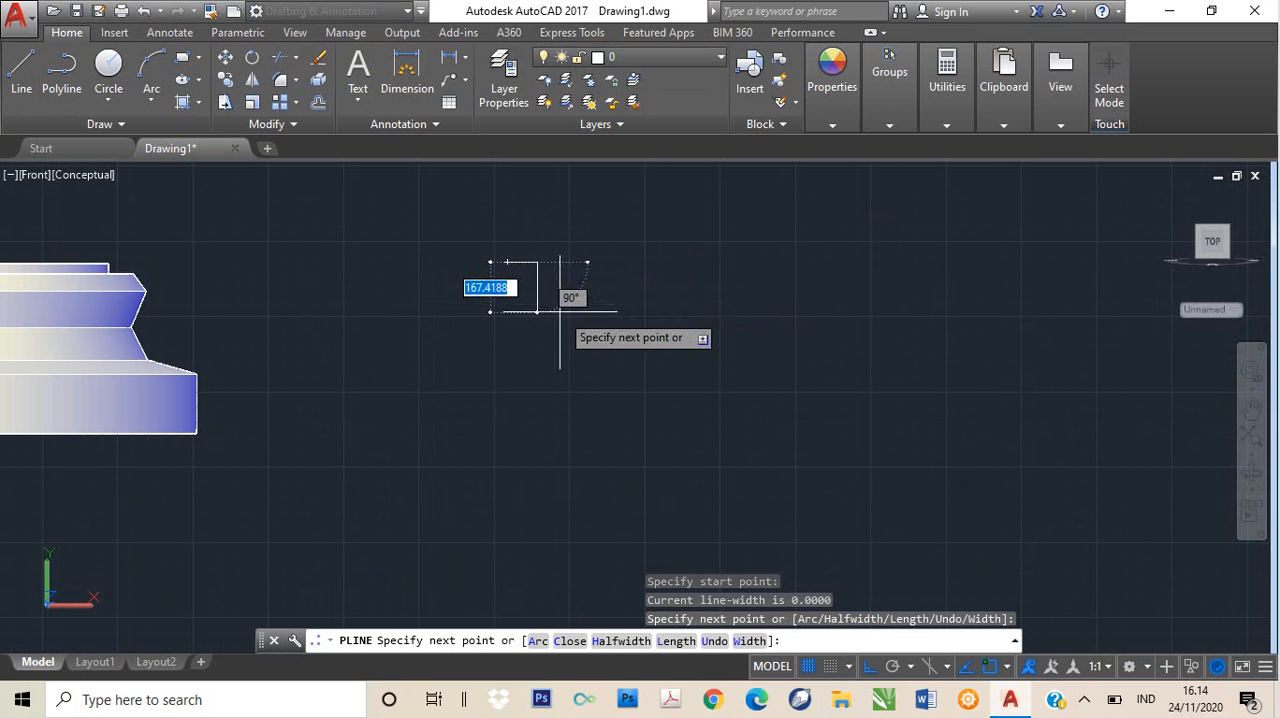
click(537, 307)
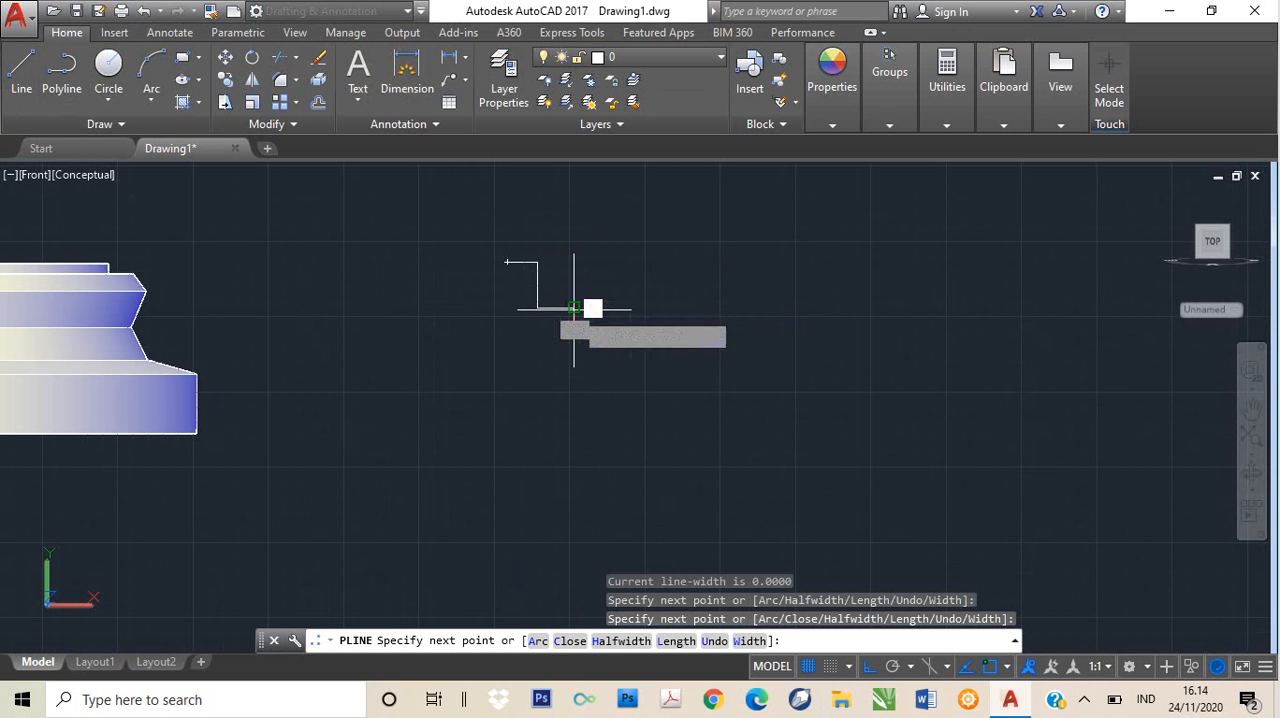
click(575, 308)
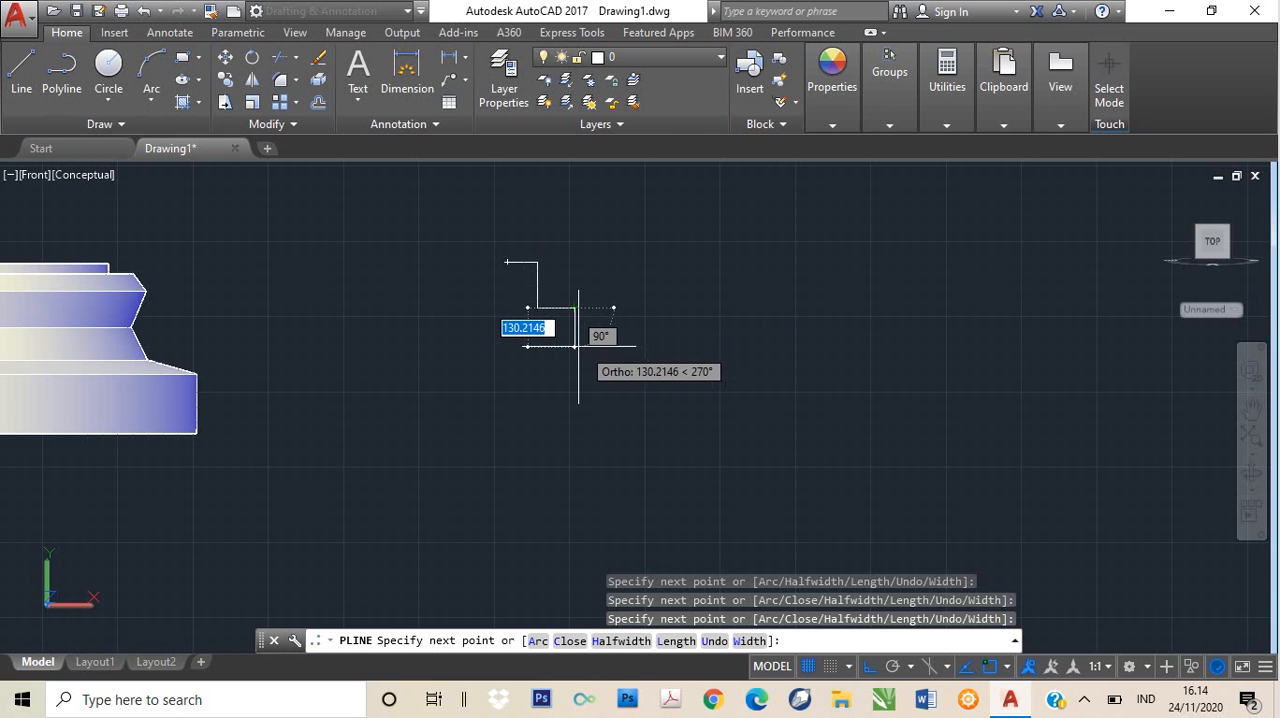
click(576, 346)
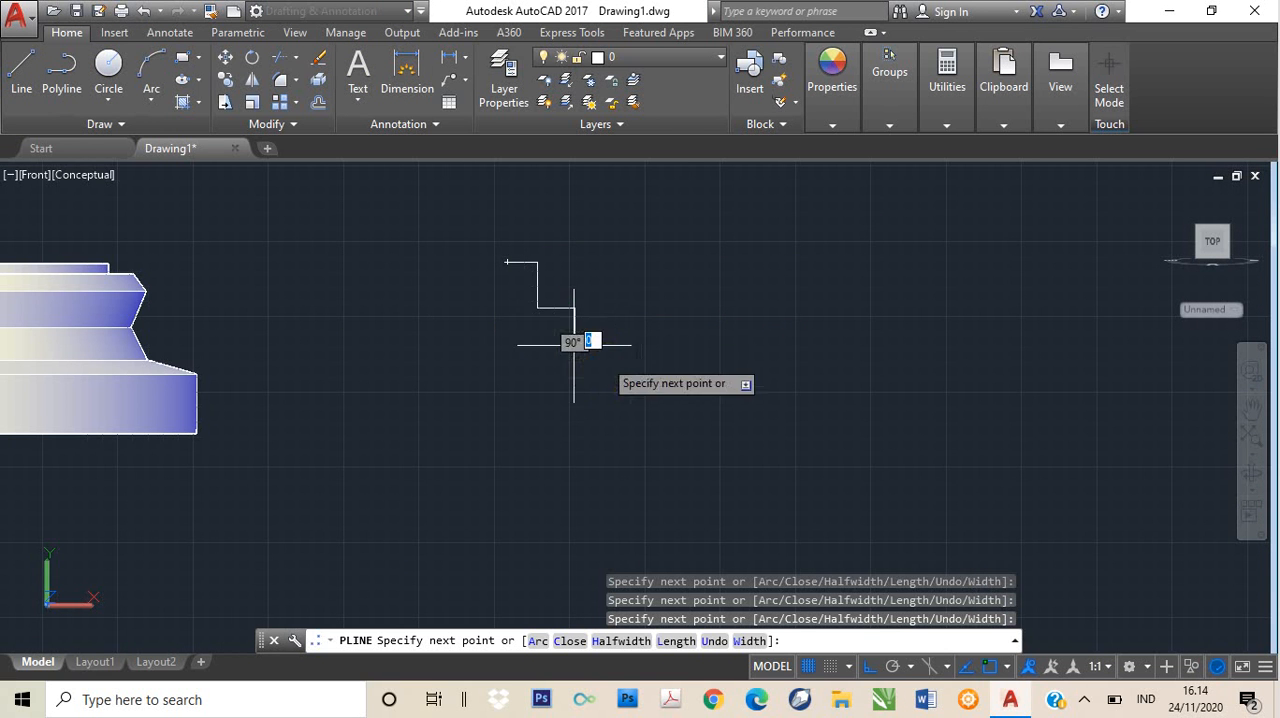
click(615, 369)
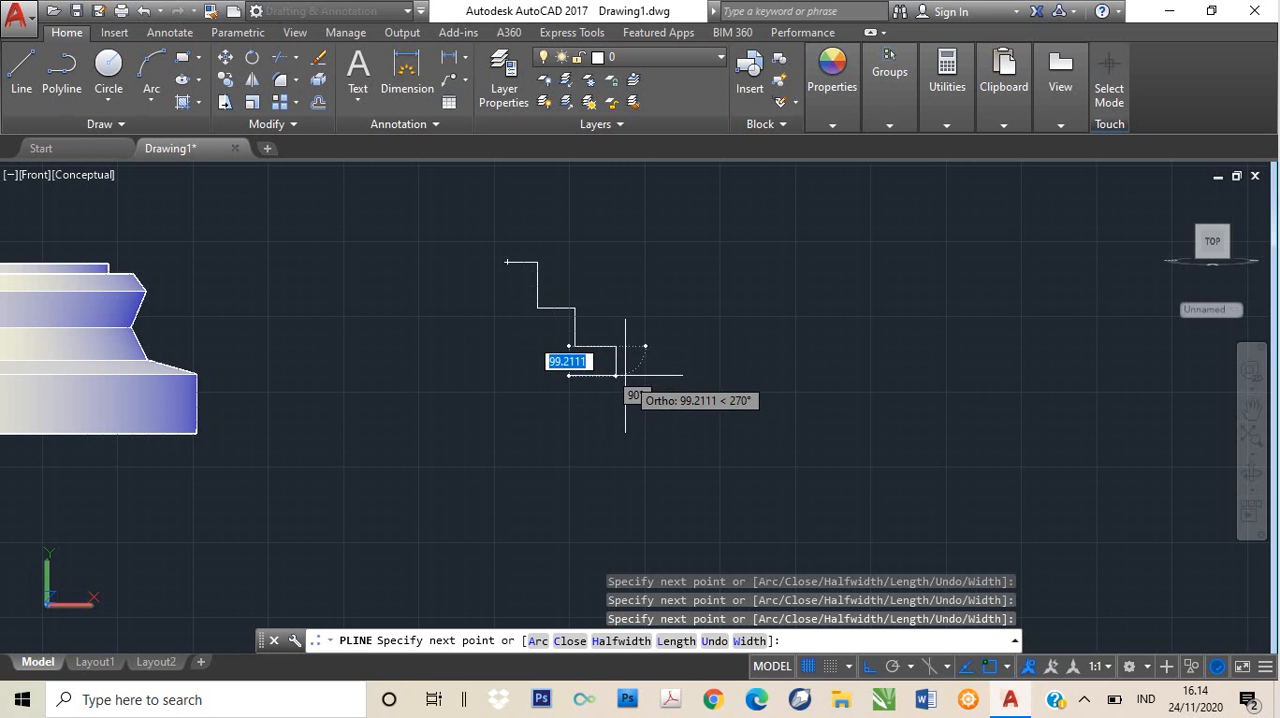
click(625, 376)
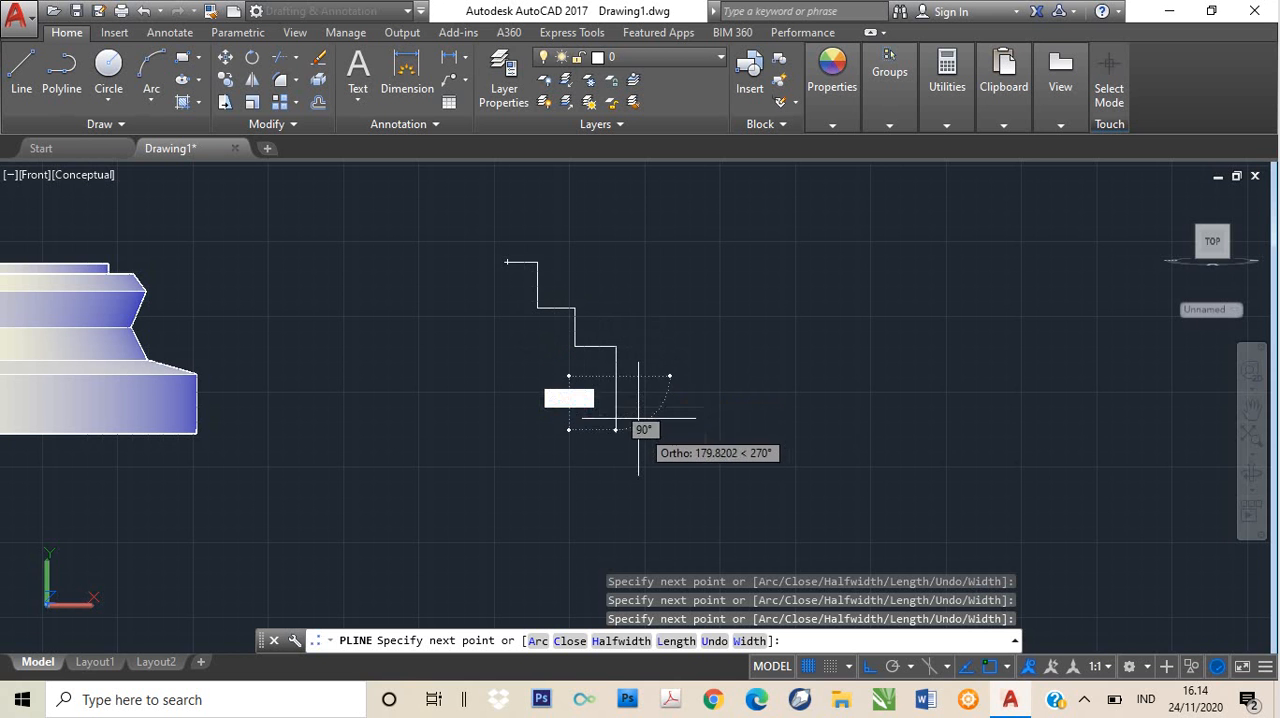
click(642, 380)
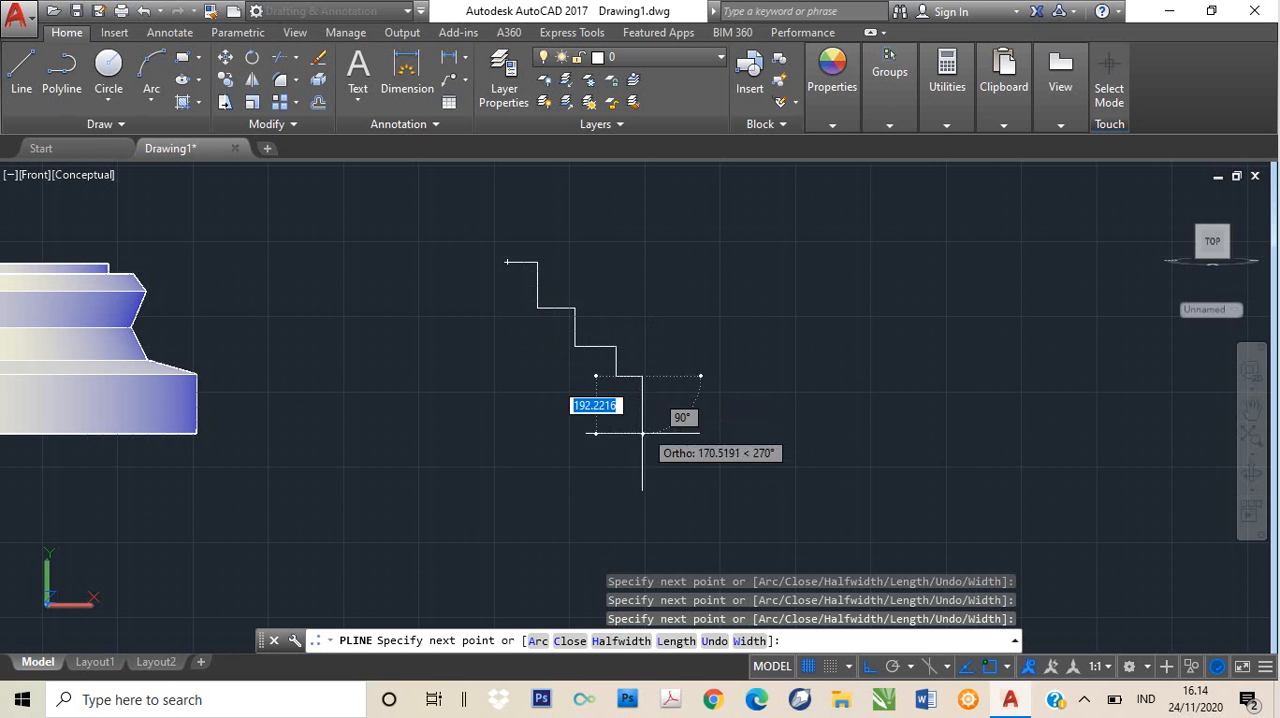
- Finish the stepped profile with a final drop, a base about 450 units wide and a straight vertical edge, and close the polyline
click(642, 434)
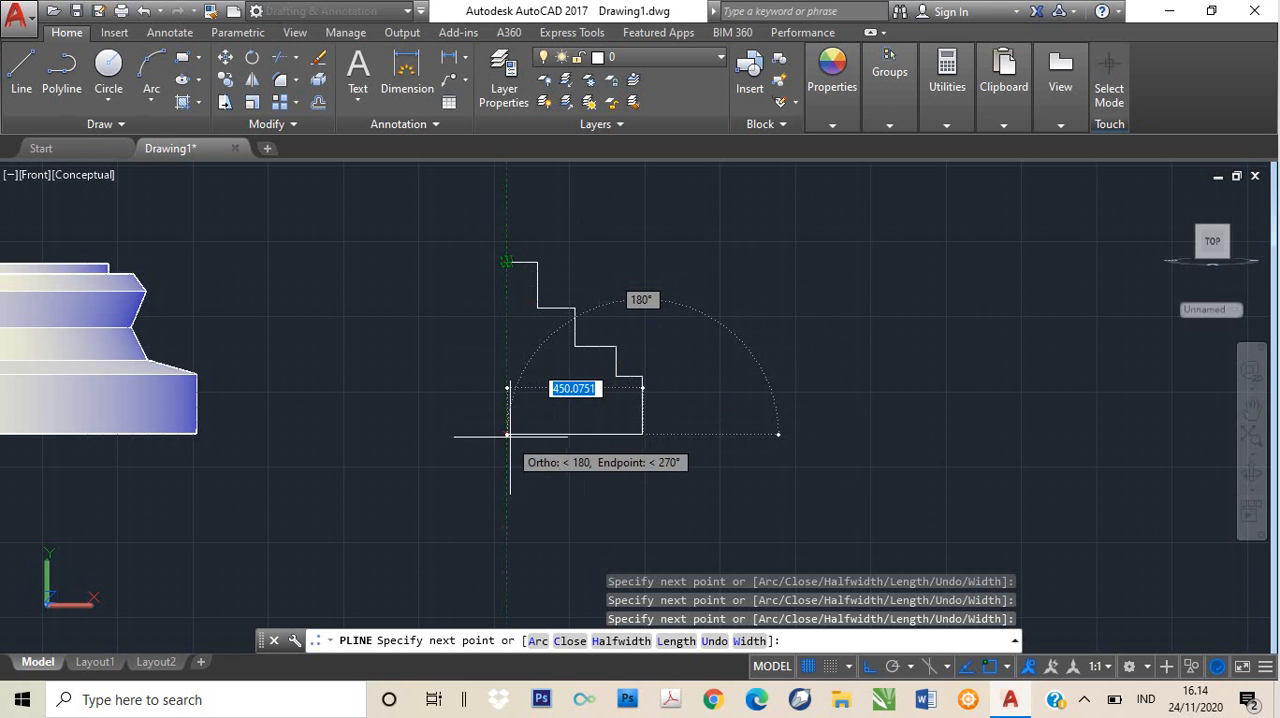
click(508, 434)
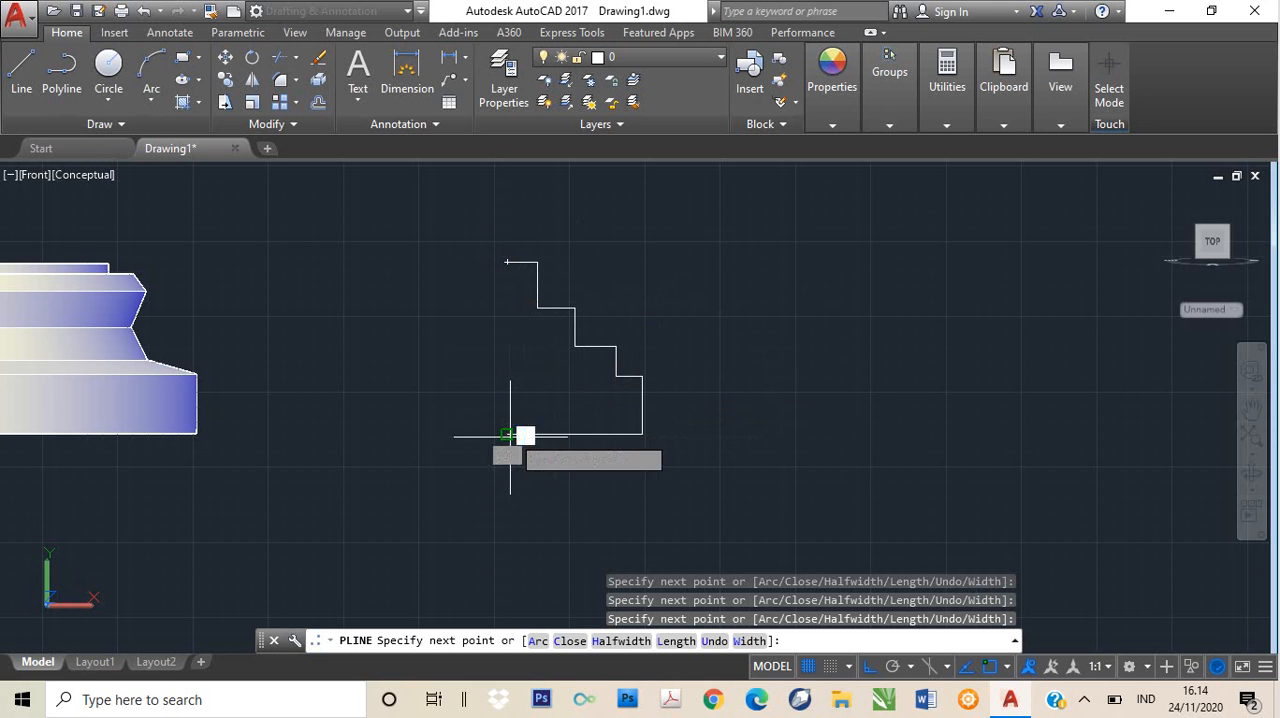
click(508, 259)
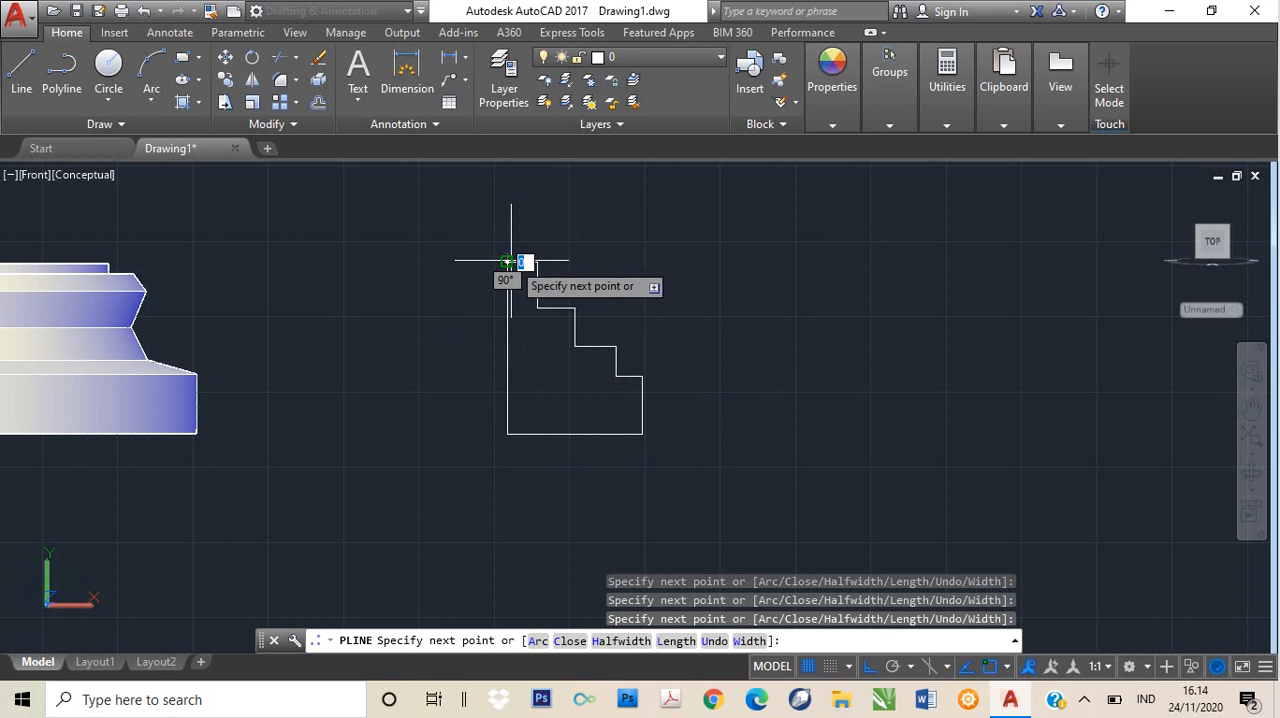
text(c)
key(Return)
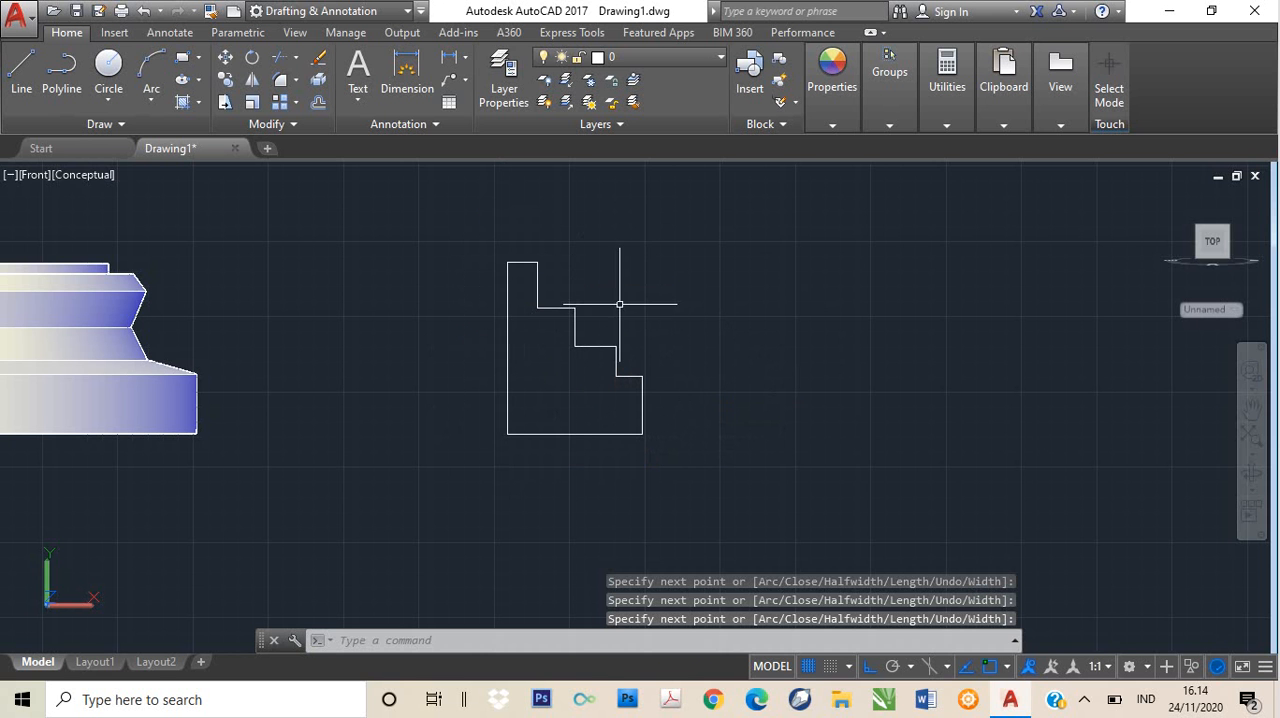
- Stretch the stepped profile's inner corner between its second and third tiers straight down by about 136 units
click(575, 348)
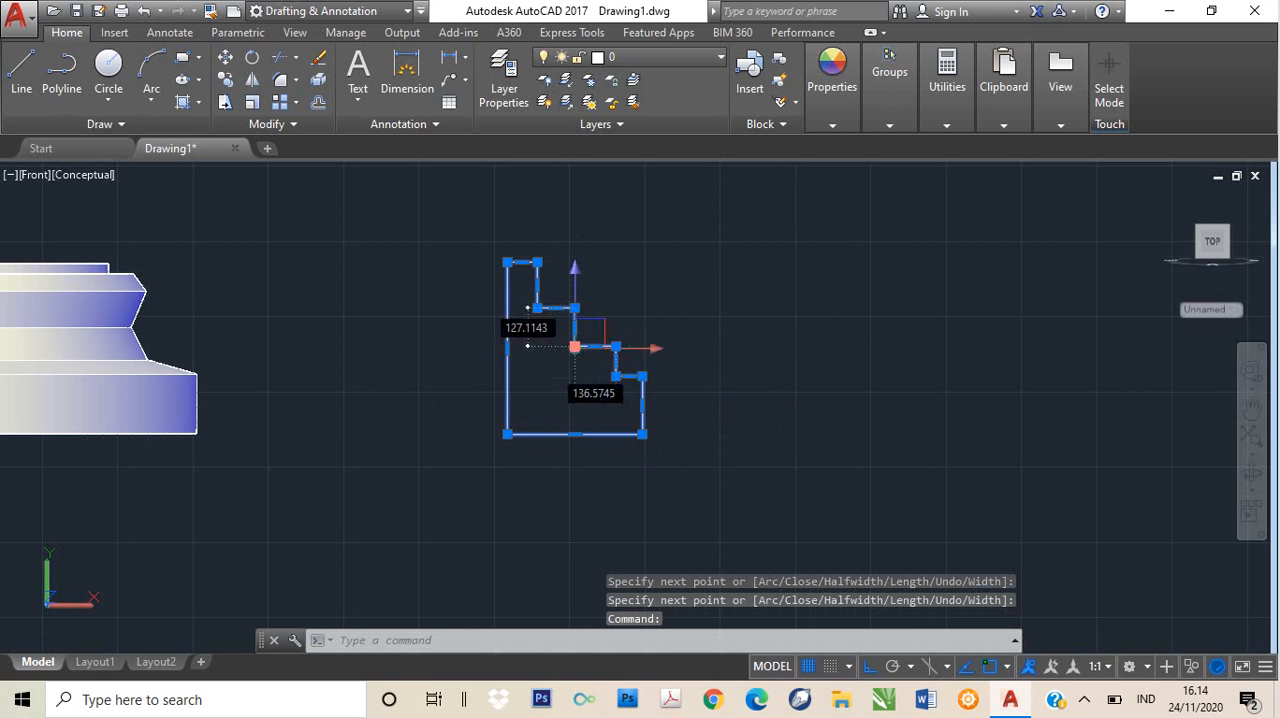
click(575, 347)
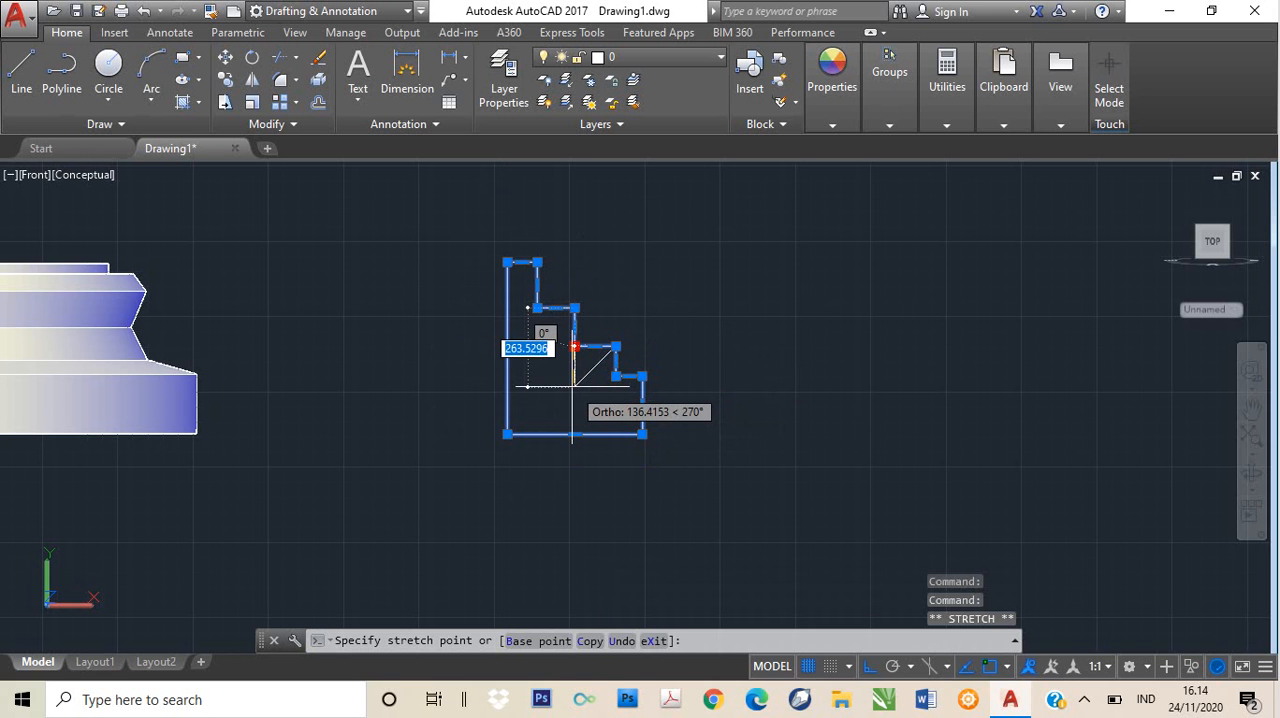
click(574, 387)
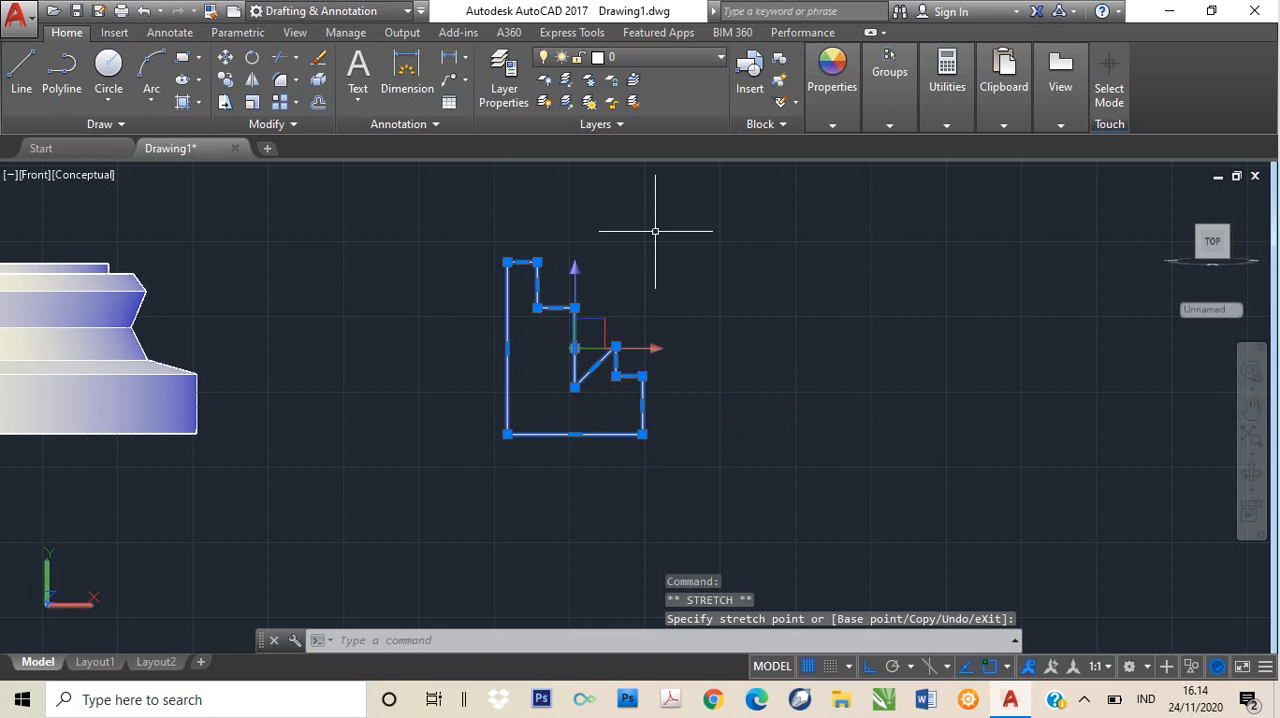
text(pl)
key(Return)
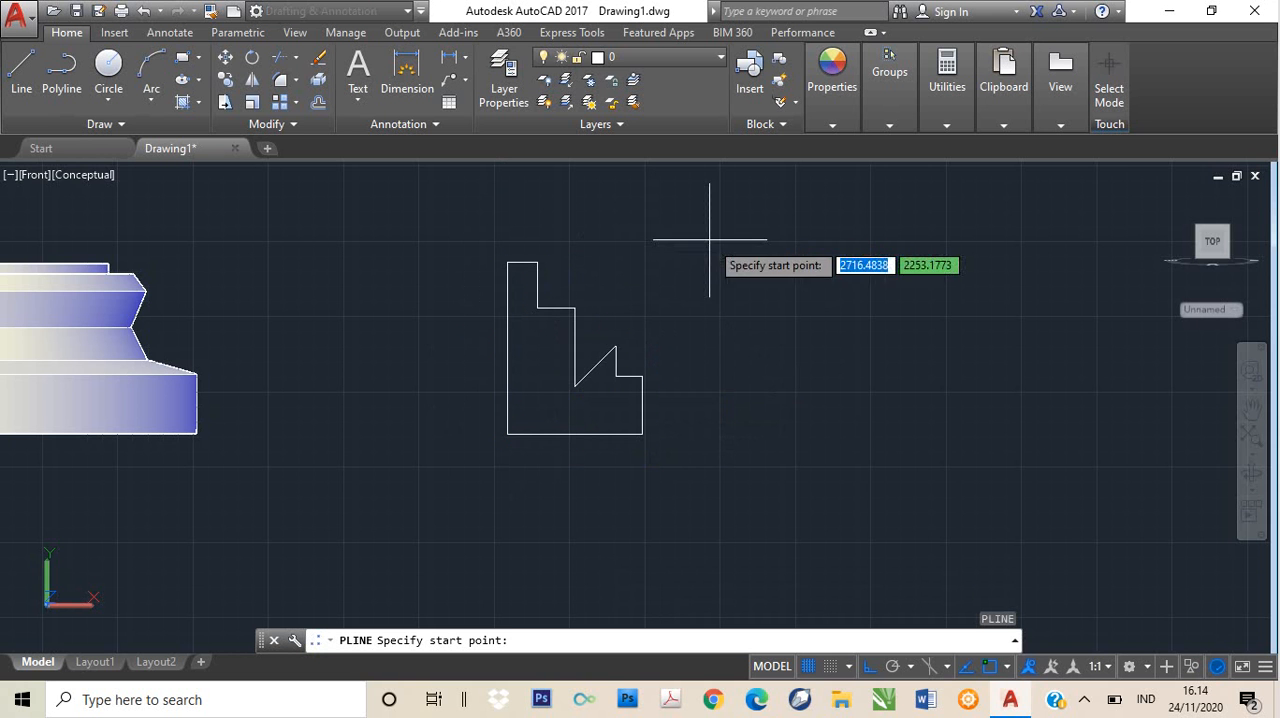
click(537, 307)
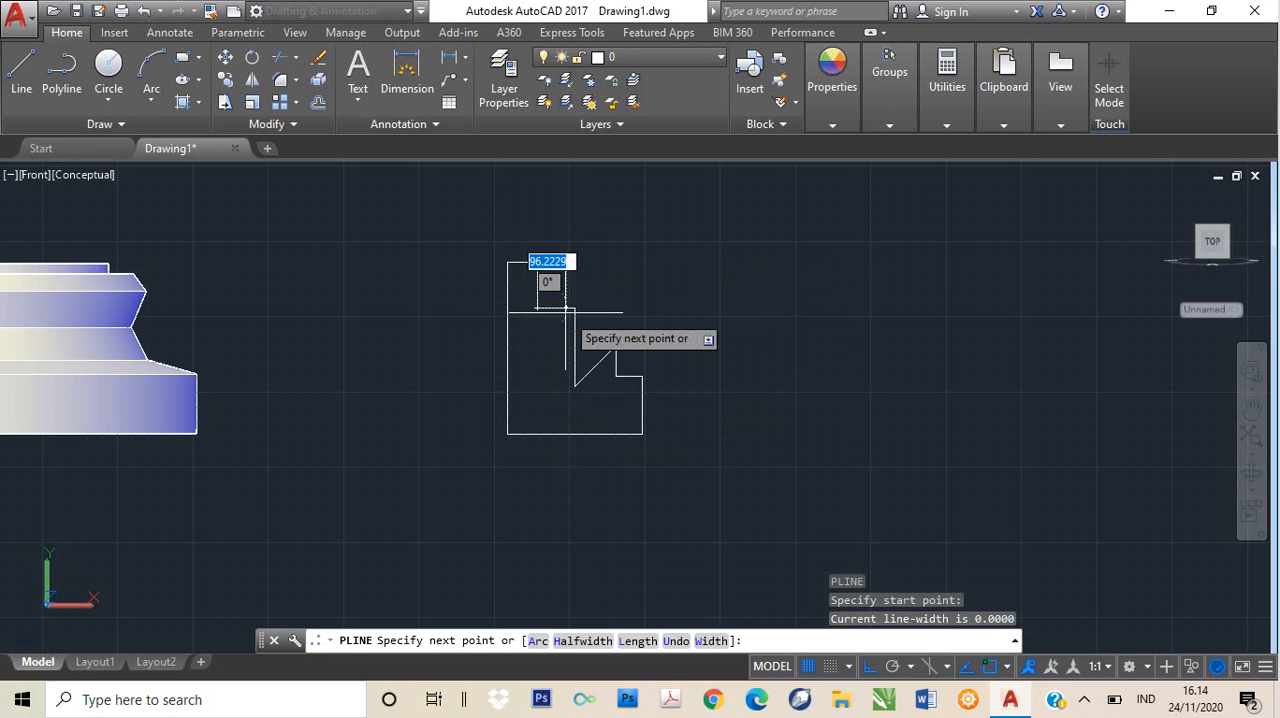
key(Escape)
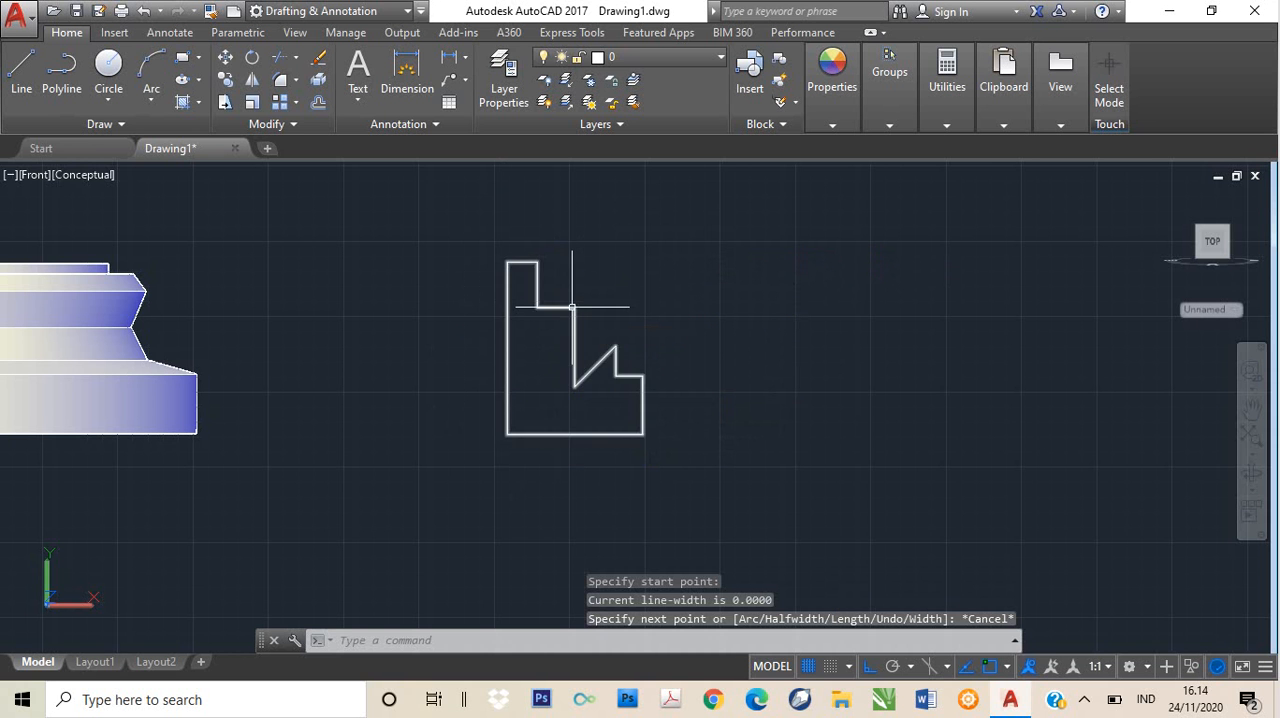
- Revolve the notched stepped profile 270 degrees around a vertical axis about 78 units outside its straight edge
click(576, 308)
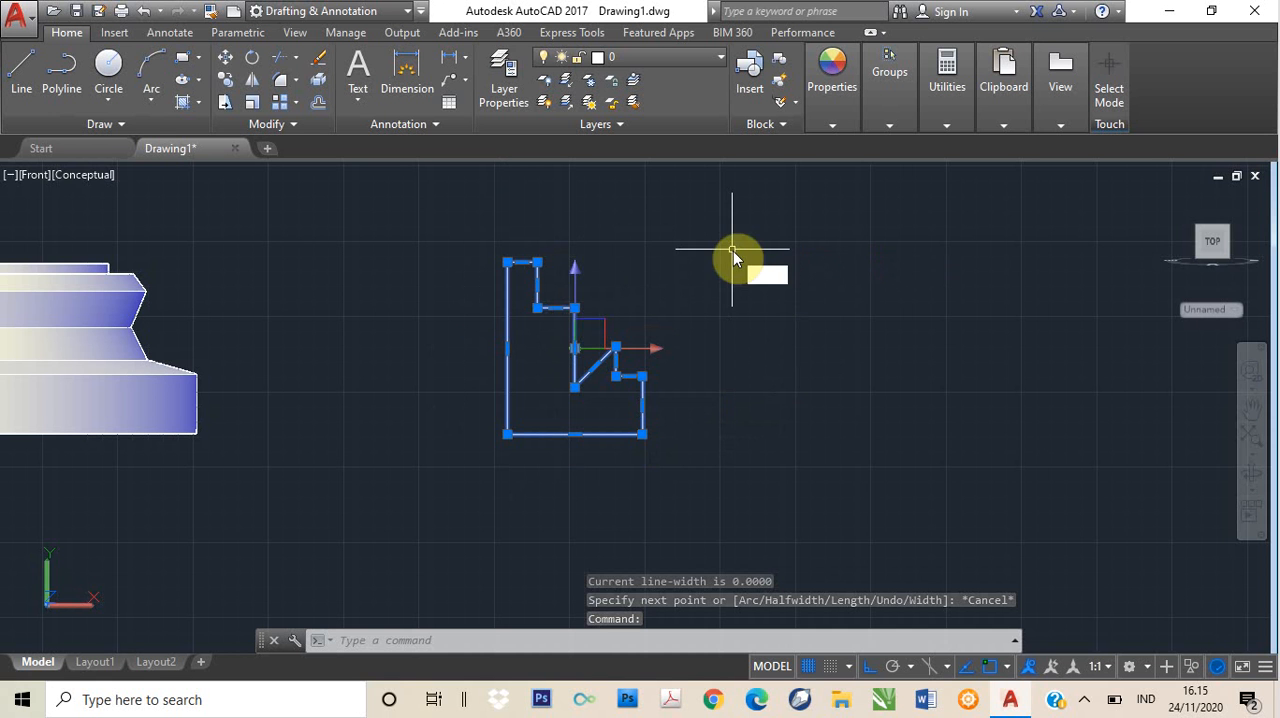
text(REVOLVE)
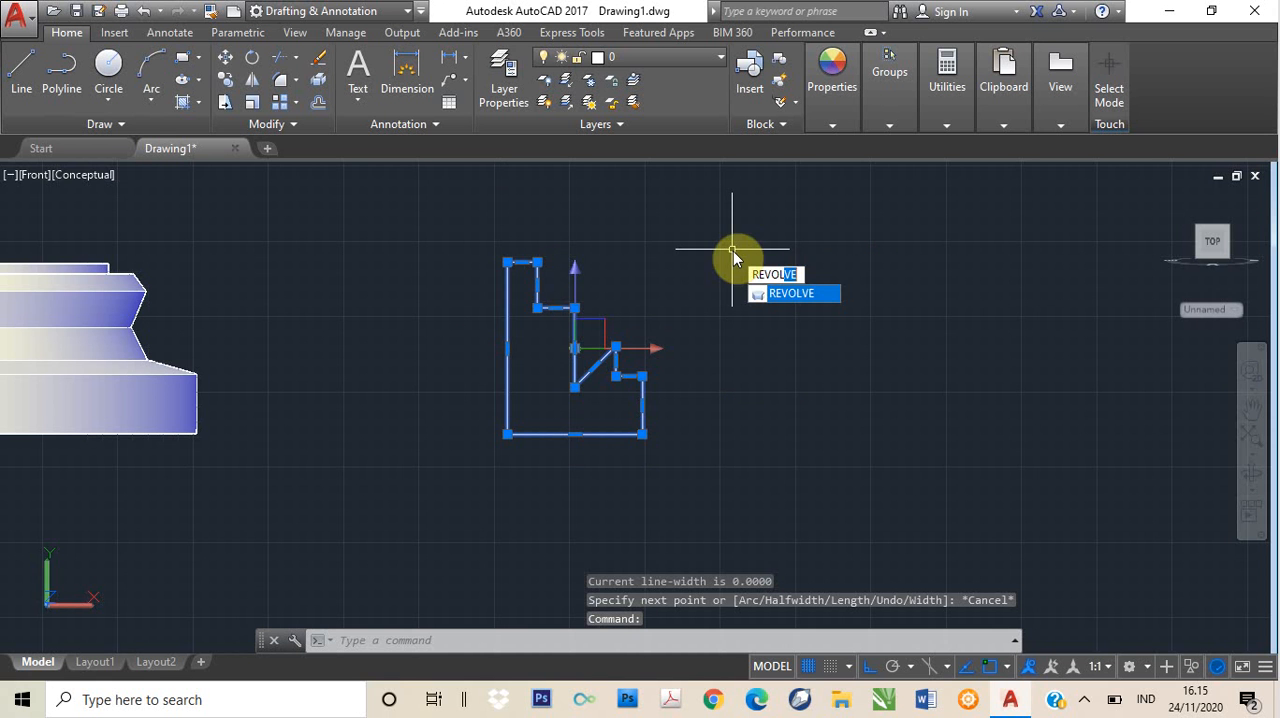
key(Return)
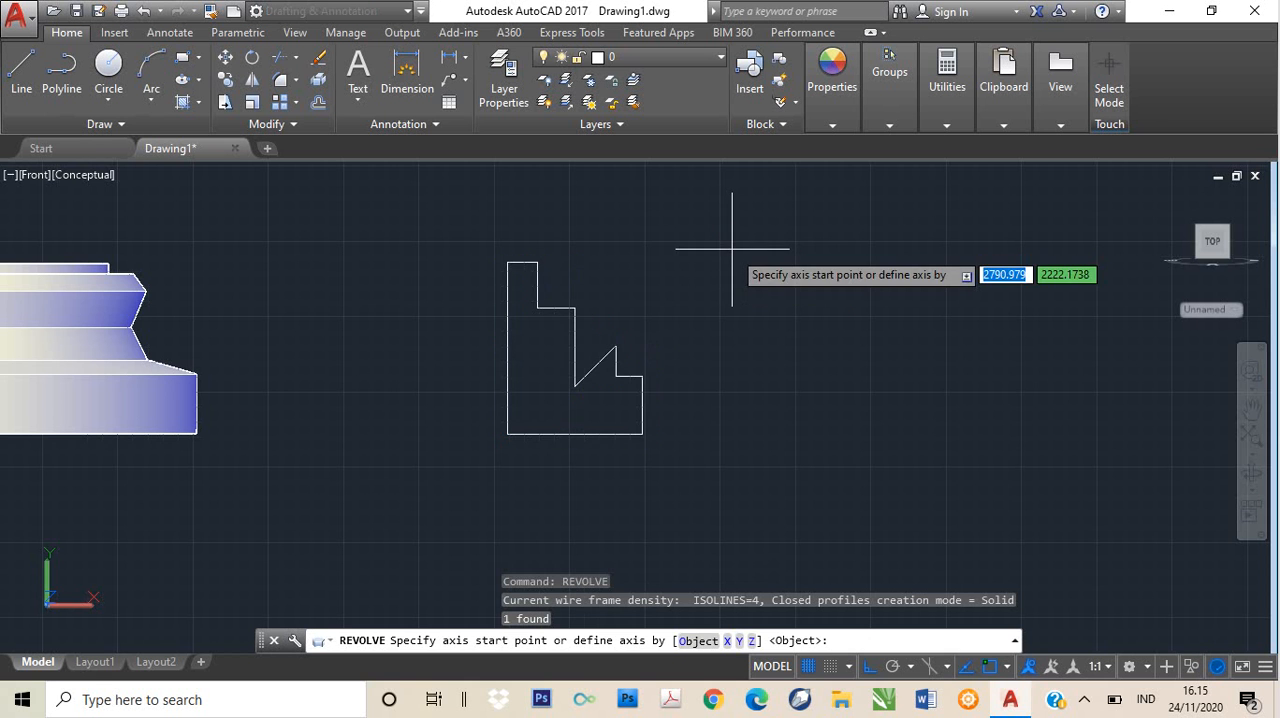
click(483, 434)
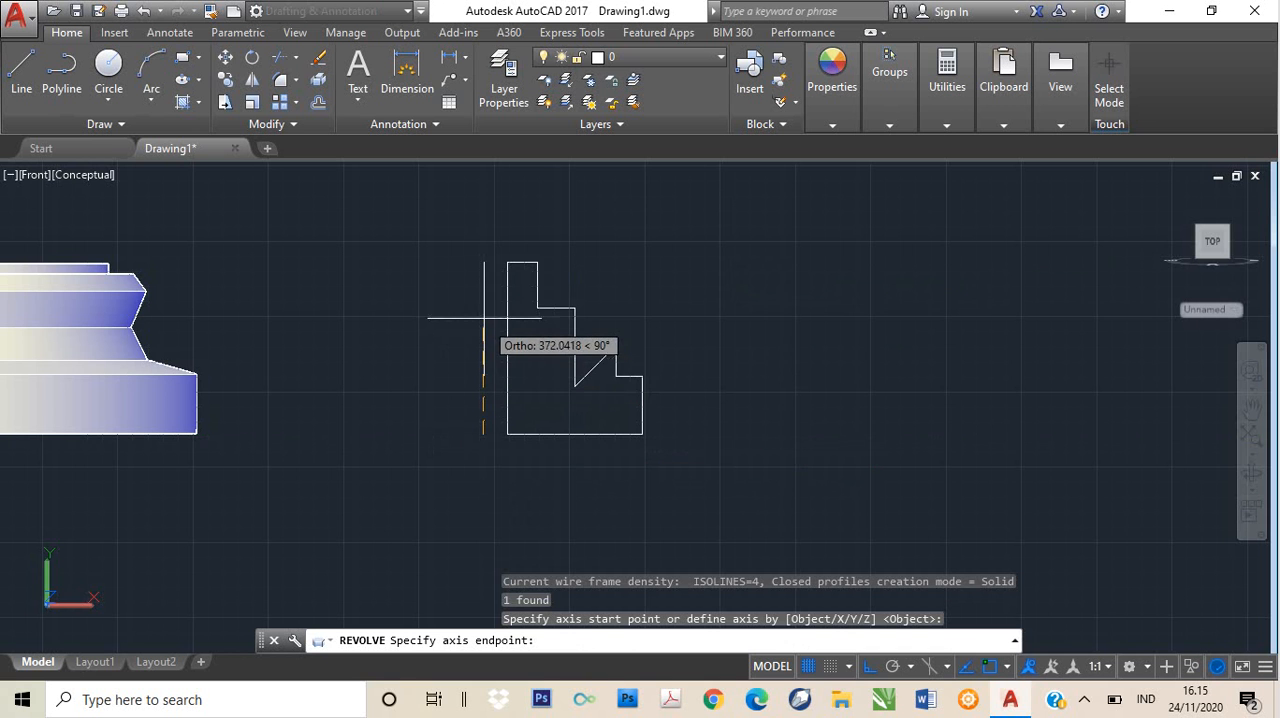
click(486, 260)
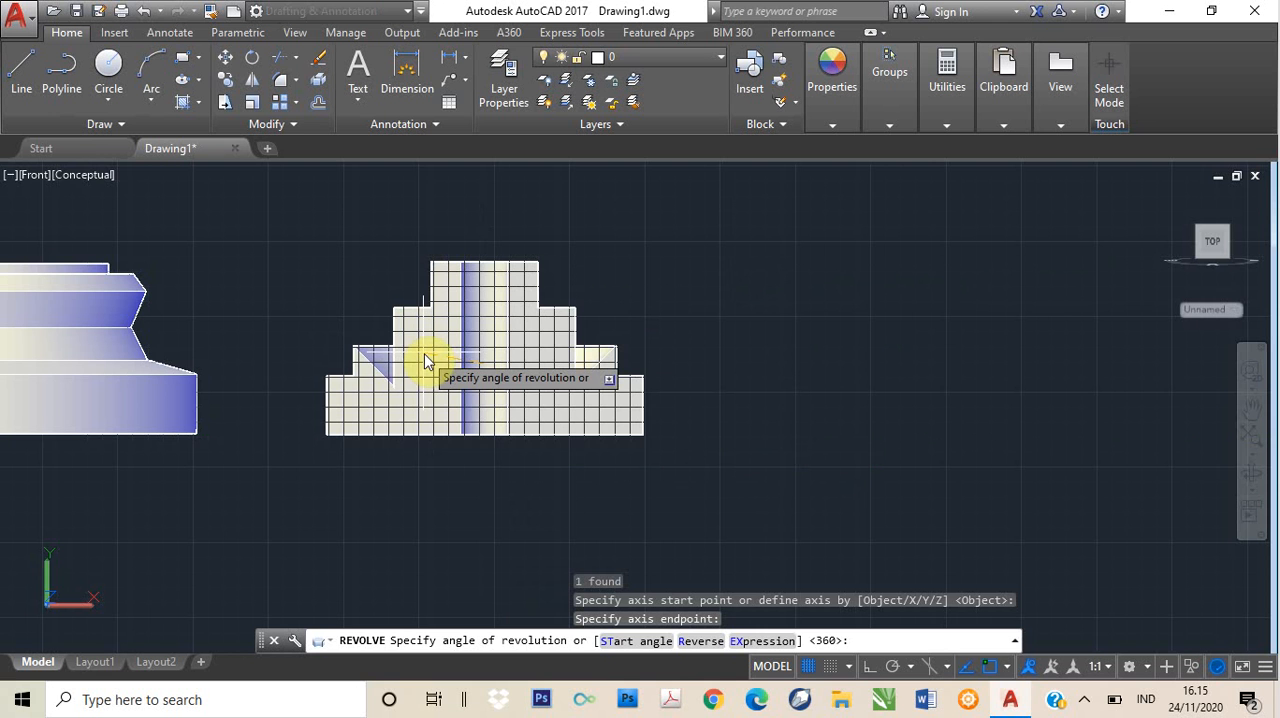
text(270)
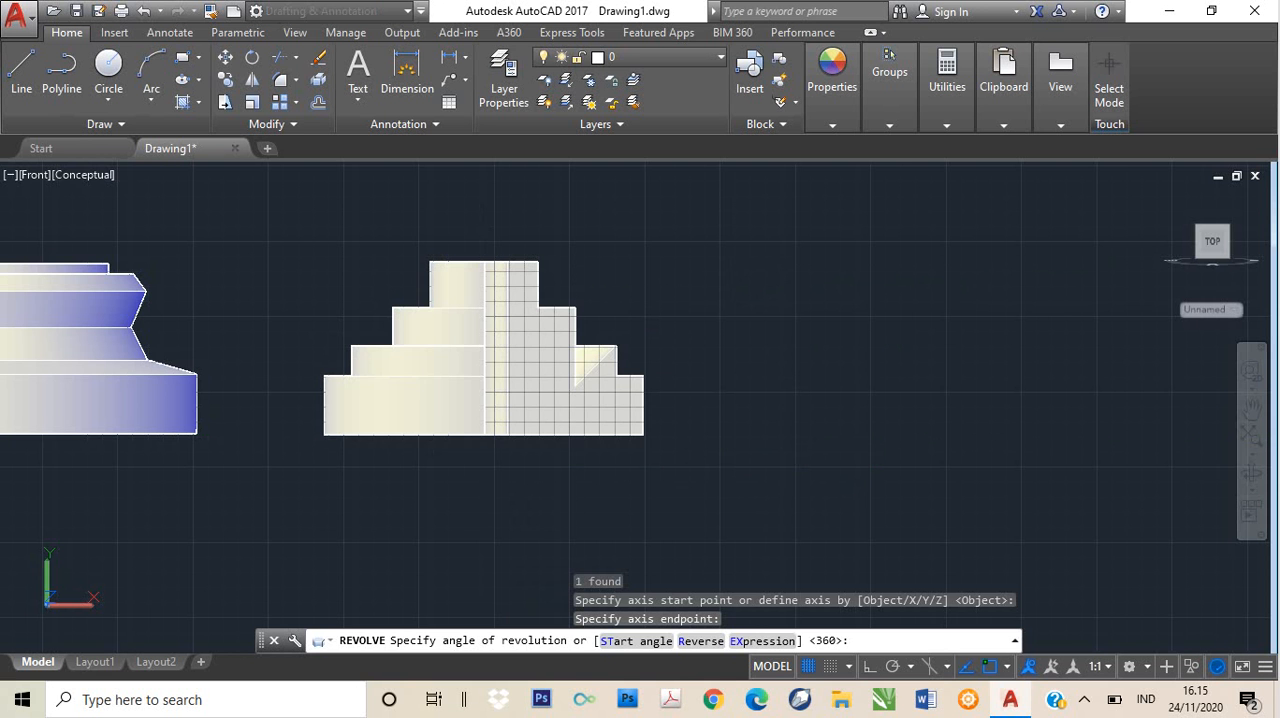
key(Return)
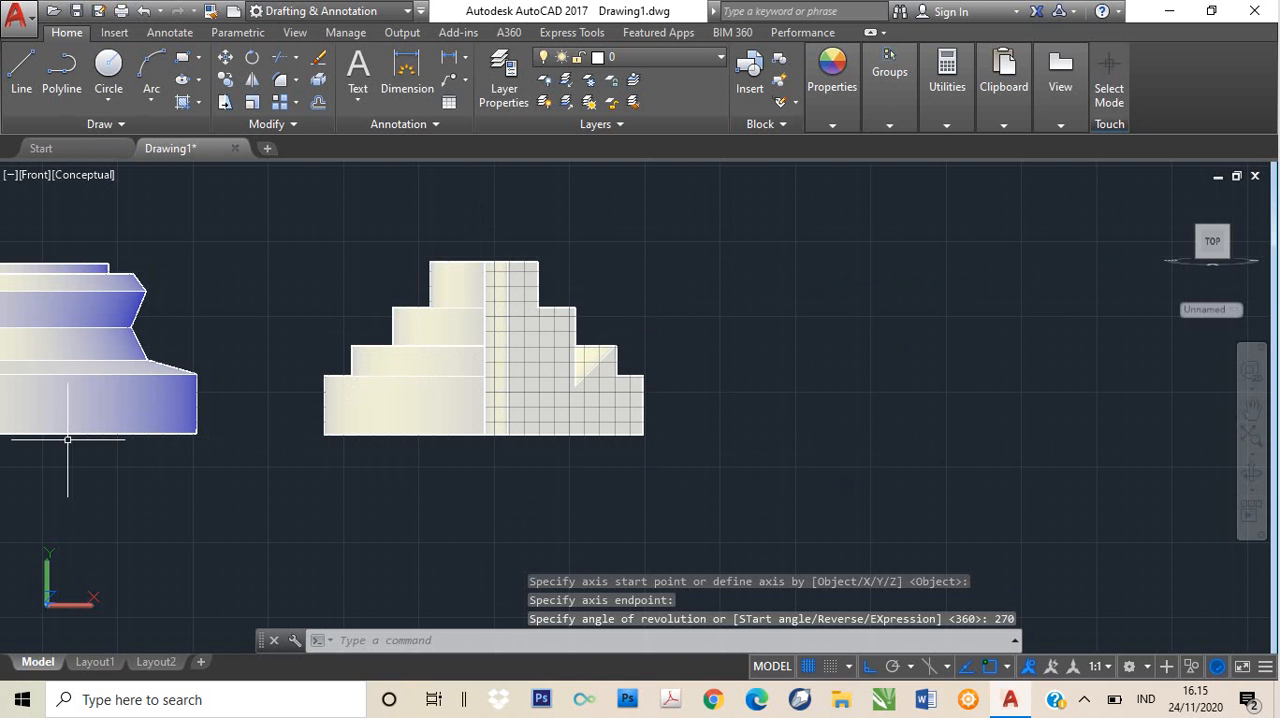
- Examine the 270-degree revolved solid up close in the SW Isometric view
click(40, 180)
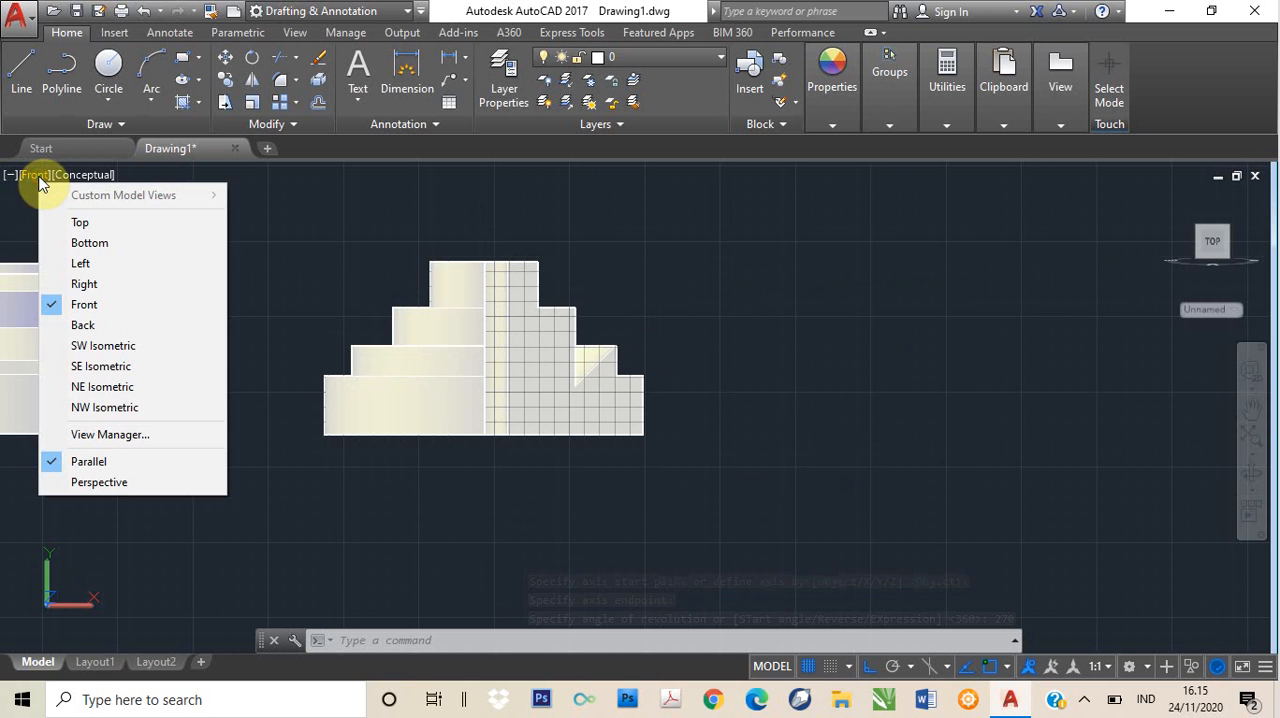
click(94, 345)
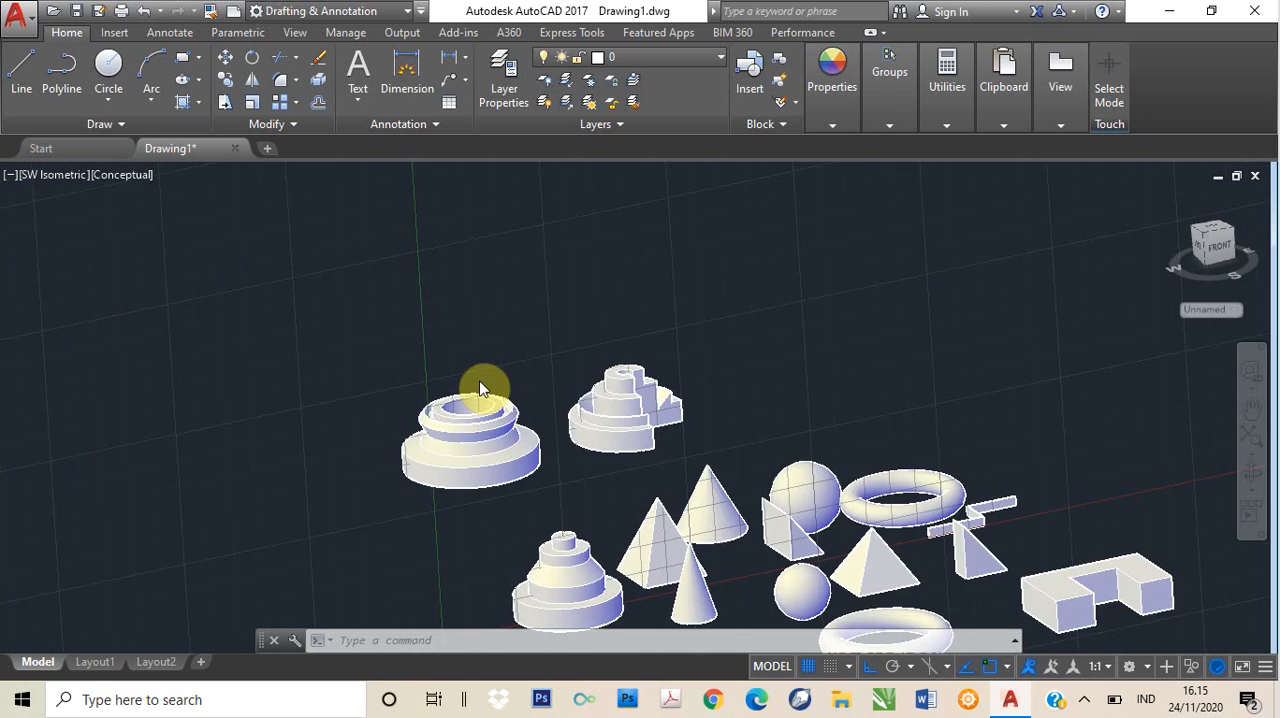
scroll(567, 382, up, 4)
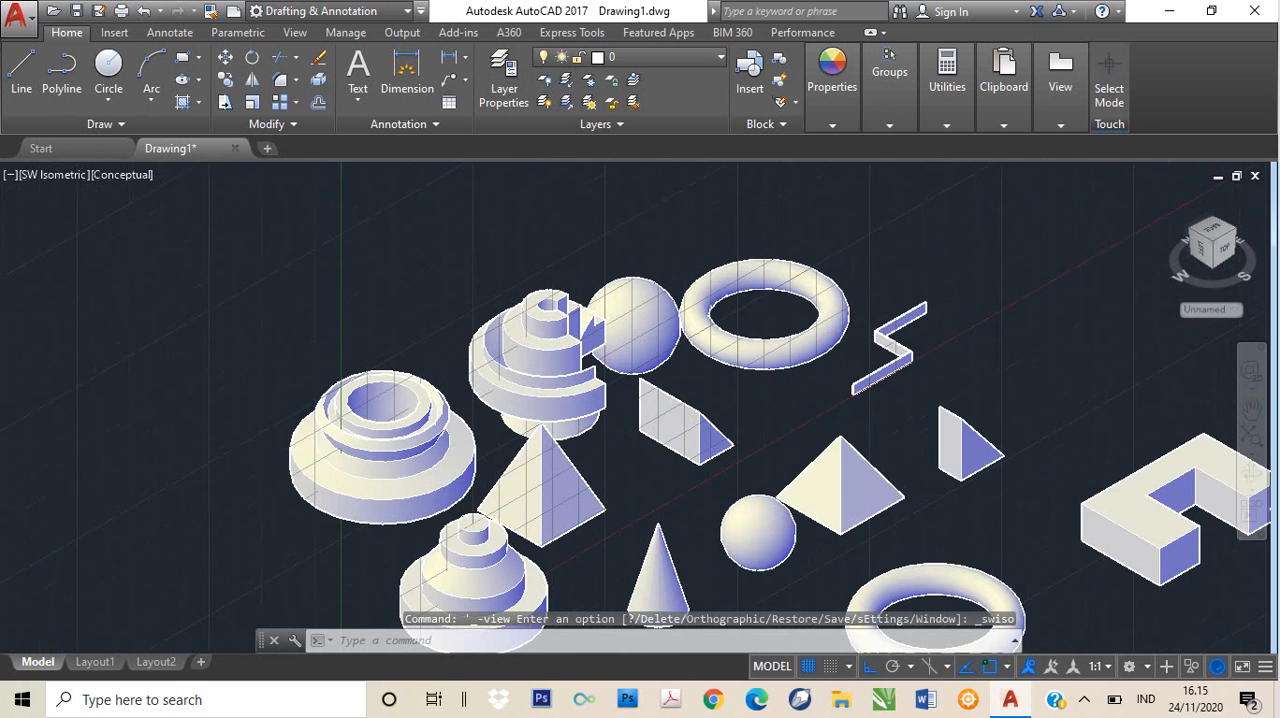
scroll(612, 346, up, 3)
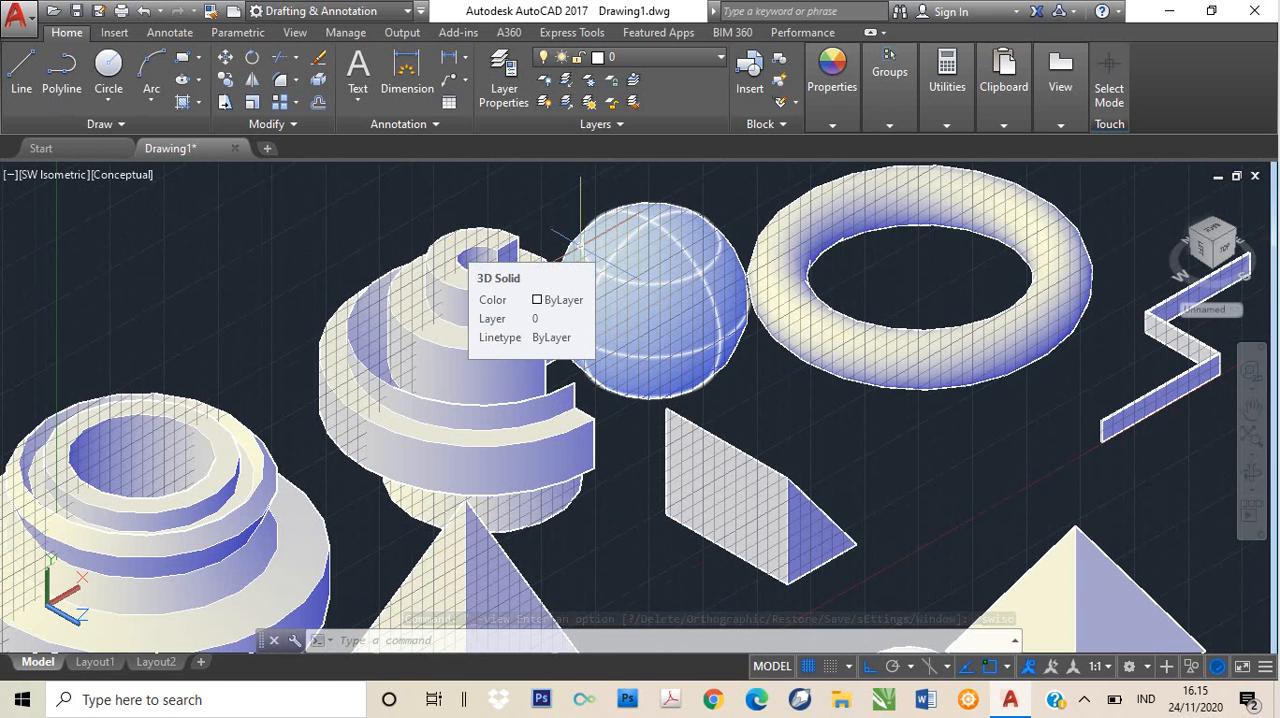
click(490, 346)
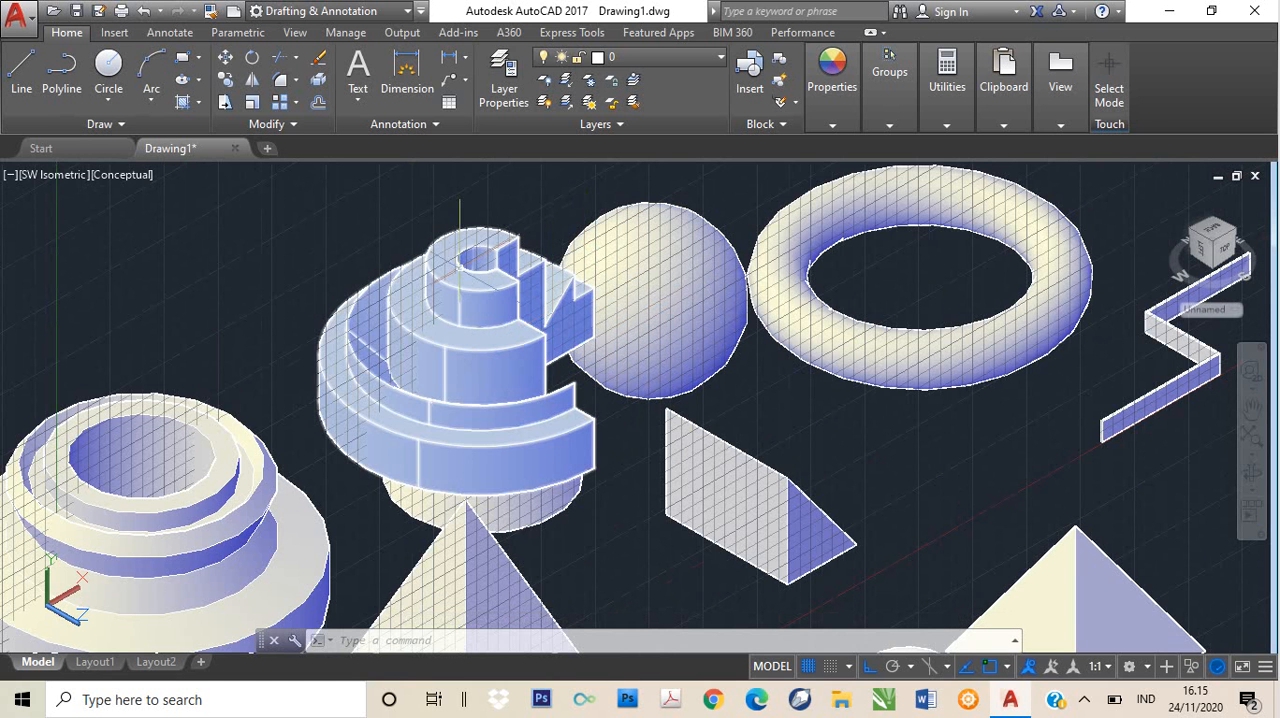
key(Escape)
click(476, 287)
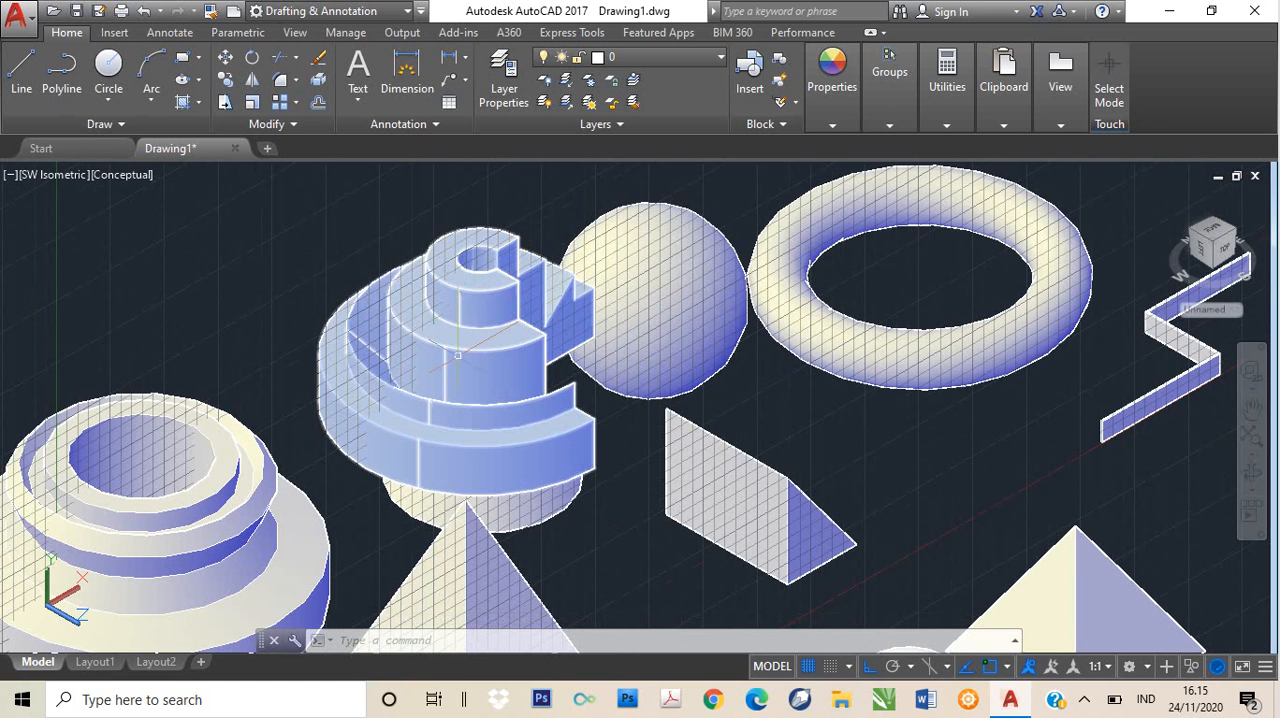
- Delete the solid protruding beneath the 270-degree revolved solid and the sphere overlapping its open side
click(497, 513)
key(Delete)
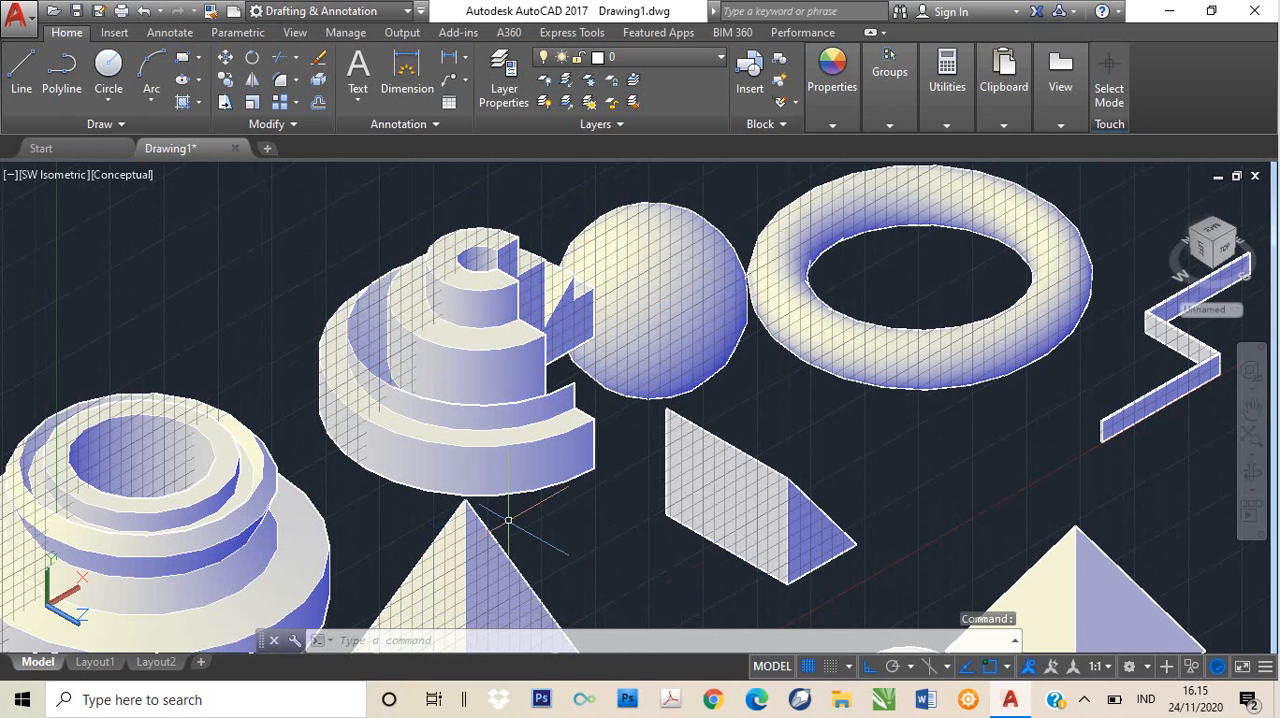
click(652, 291)
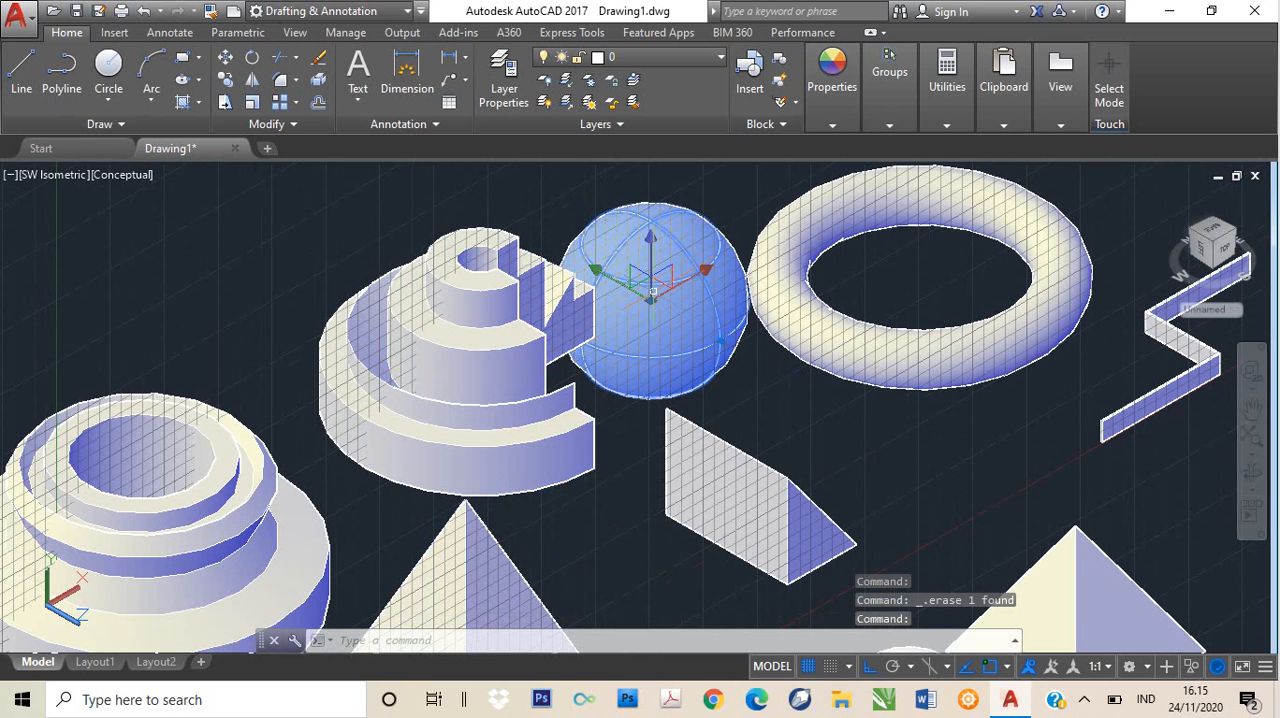
key(Delete)
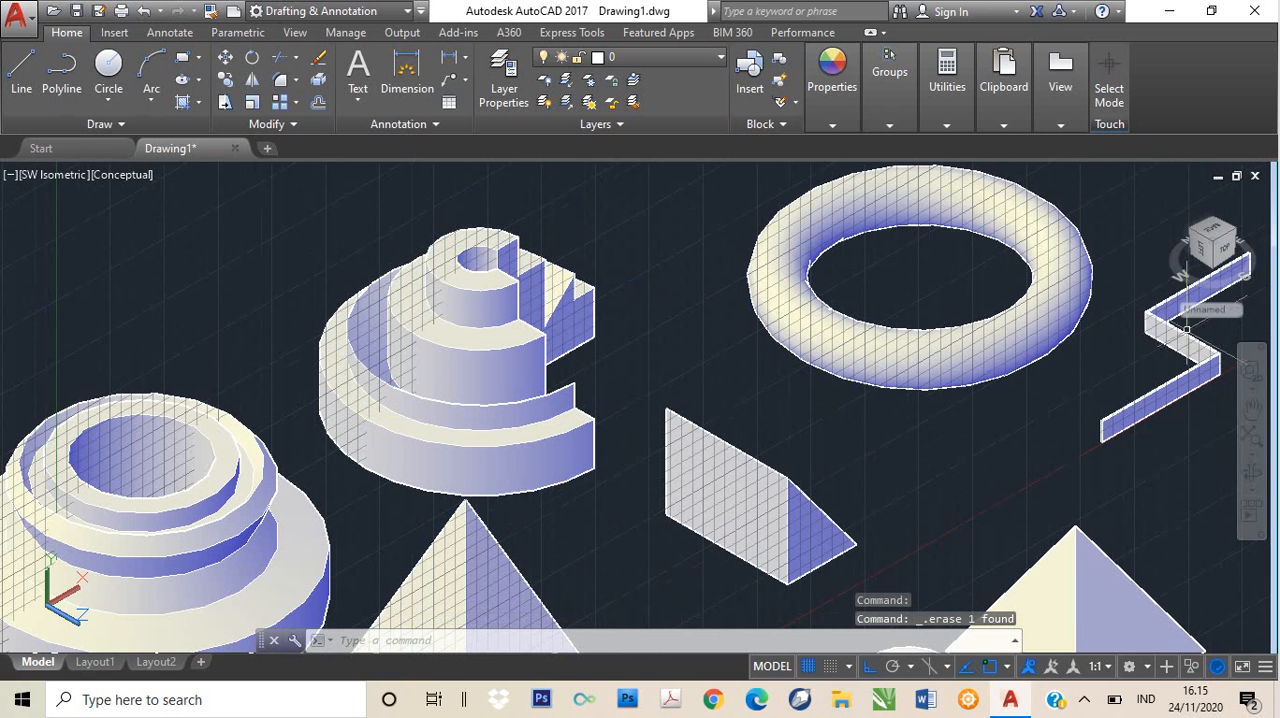
- Show the complete set of primitive, extruded and revolved solids together in the SW Isometric view
click(1248, 375)
drag(457, 398, 1209, 281)
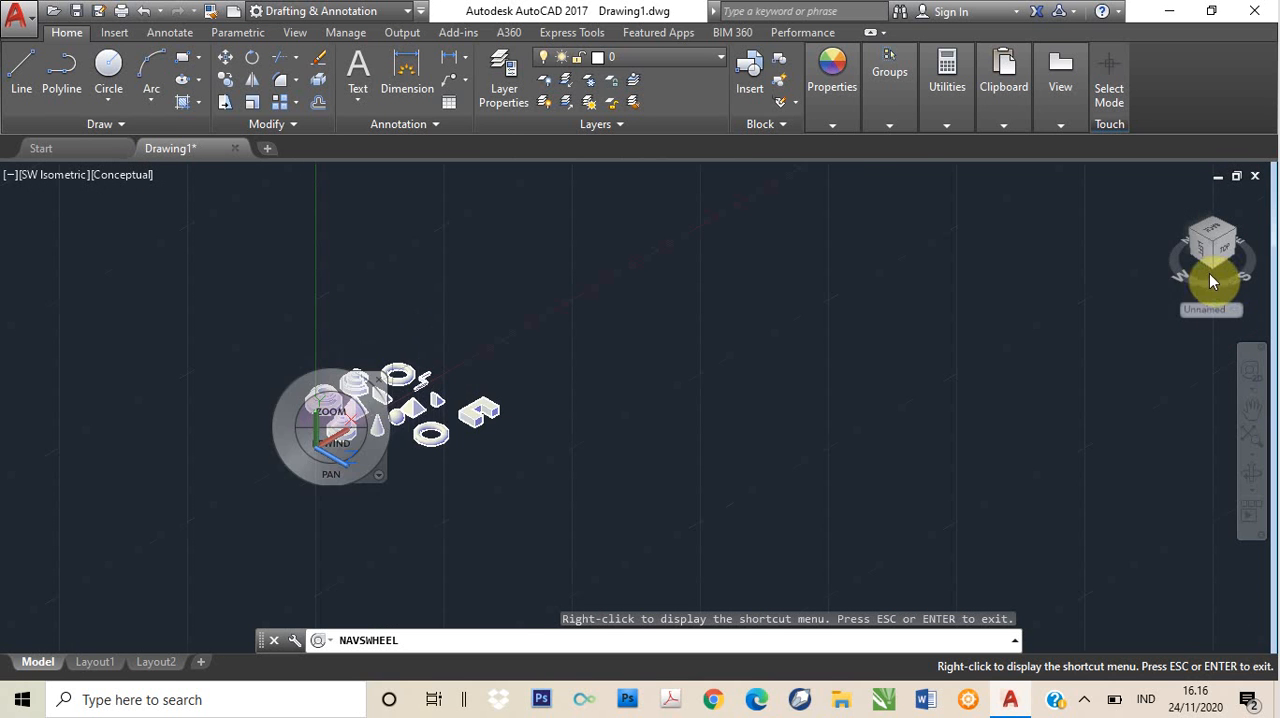
mouse_move(425, 368)
mouse_down()
mouse_move(378, 403)
mouse_move(427, 379)
mouse_move(357, 353)
mouse_move(443, 369)
mouse_up()
key(Escape)
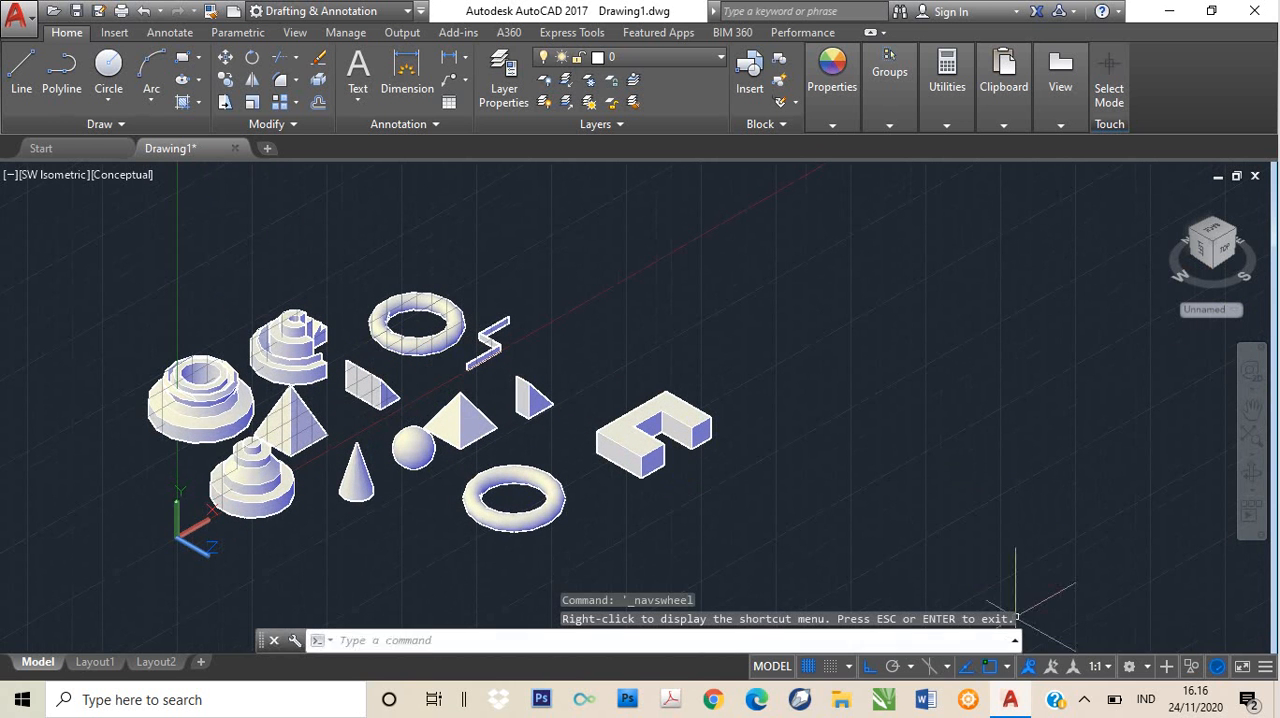
click(1084, 702)
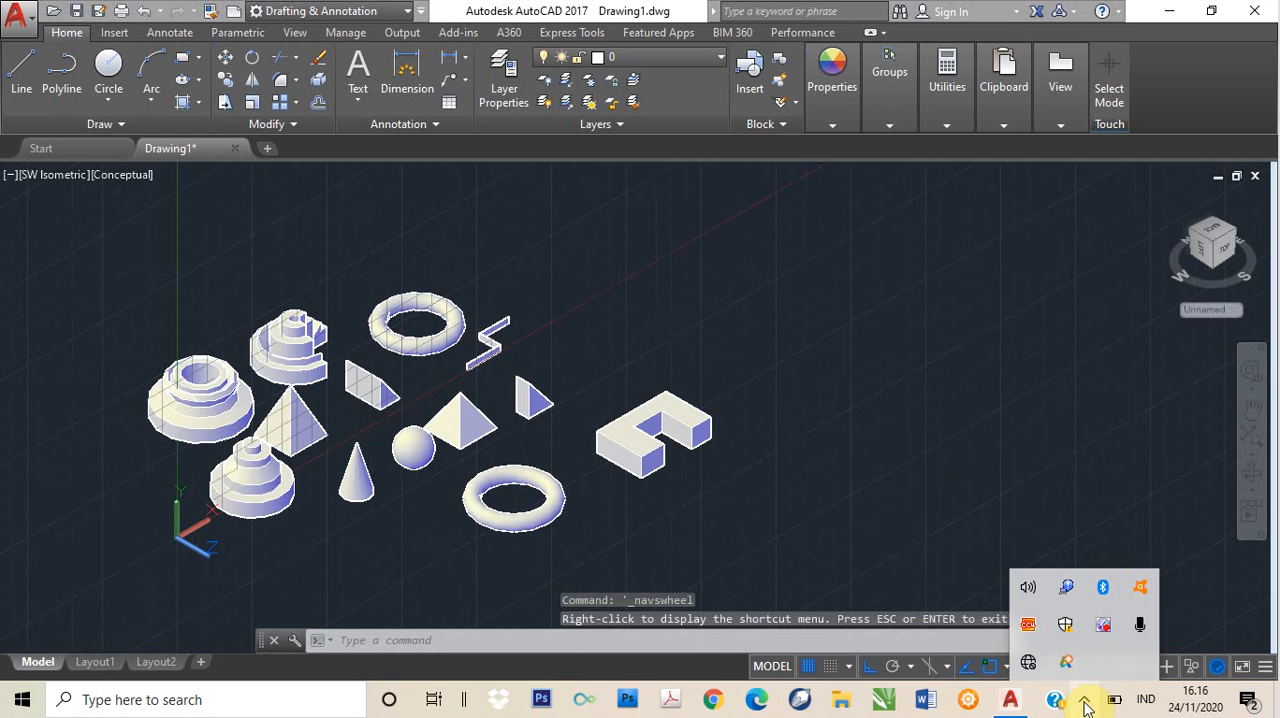
right_click(1107, 634)
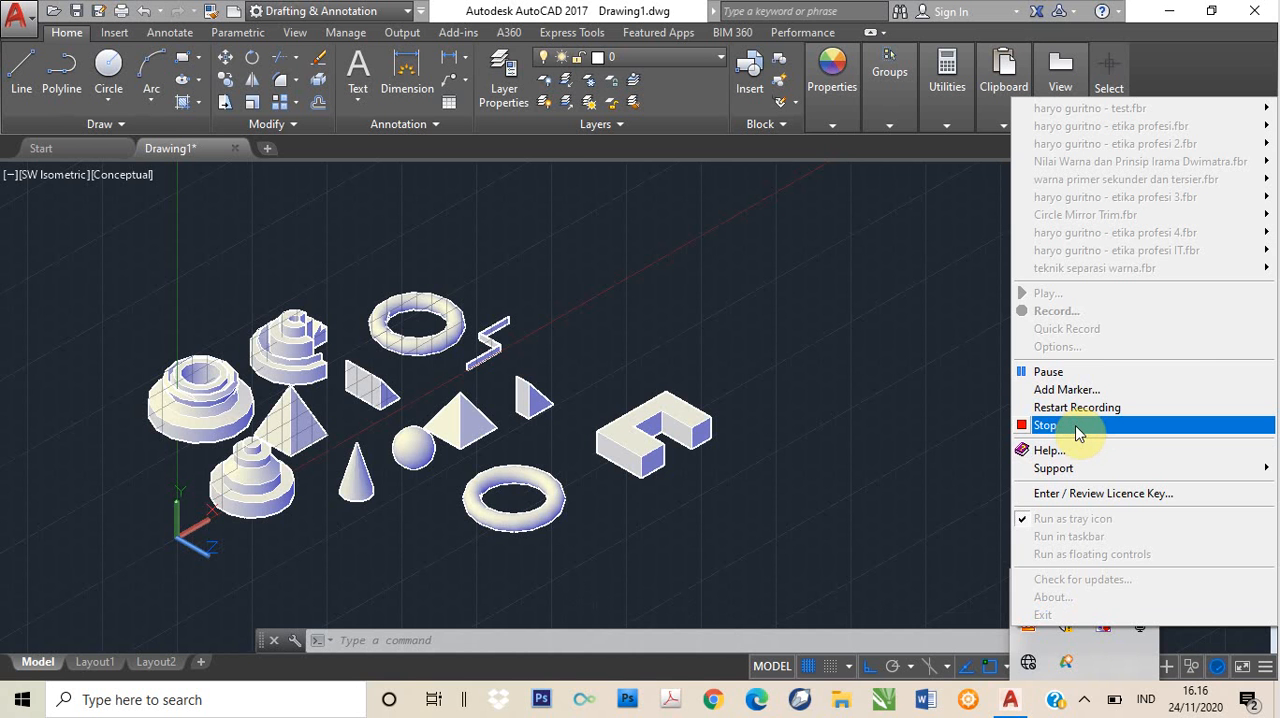
click(927, 576)
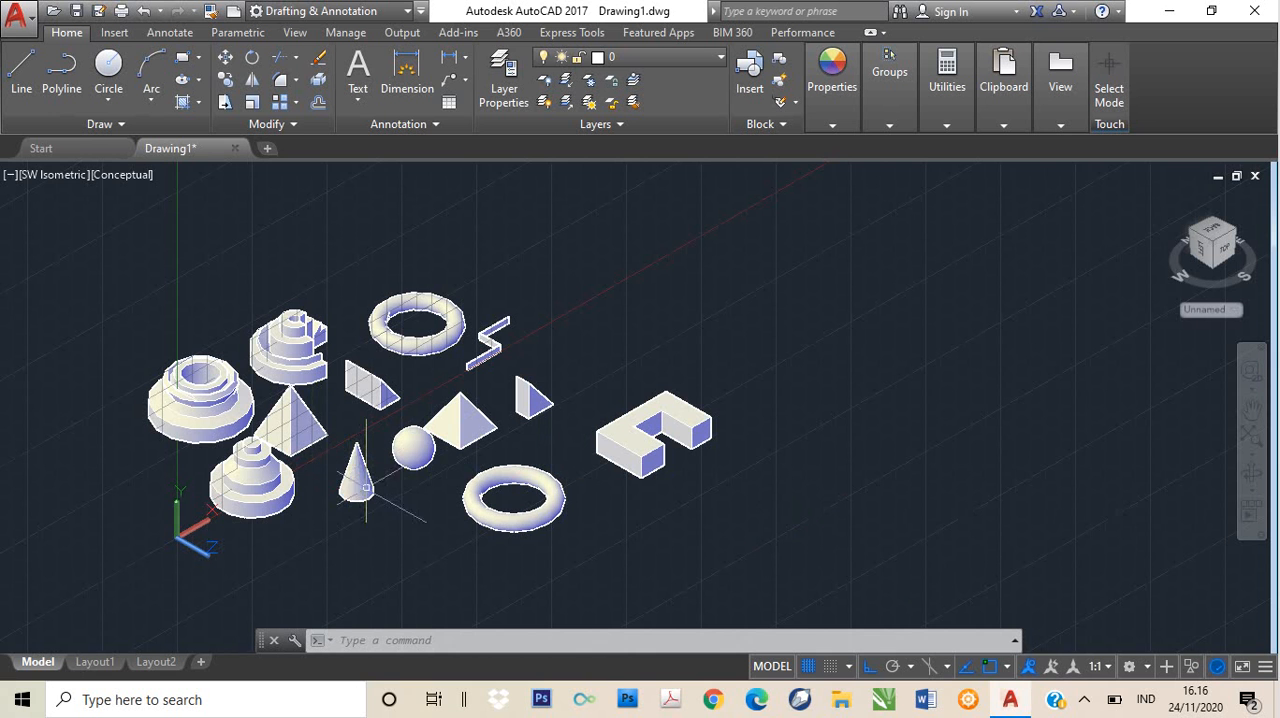
- Examine the finished solids up close, including the ringed revolved solid with the central opening and the U-shaped extrusion
click(402, 463)
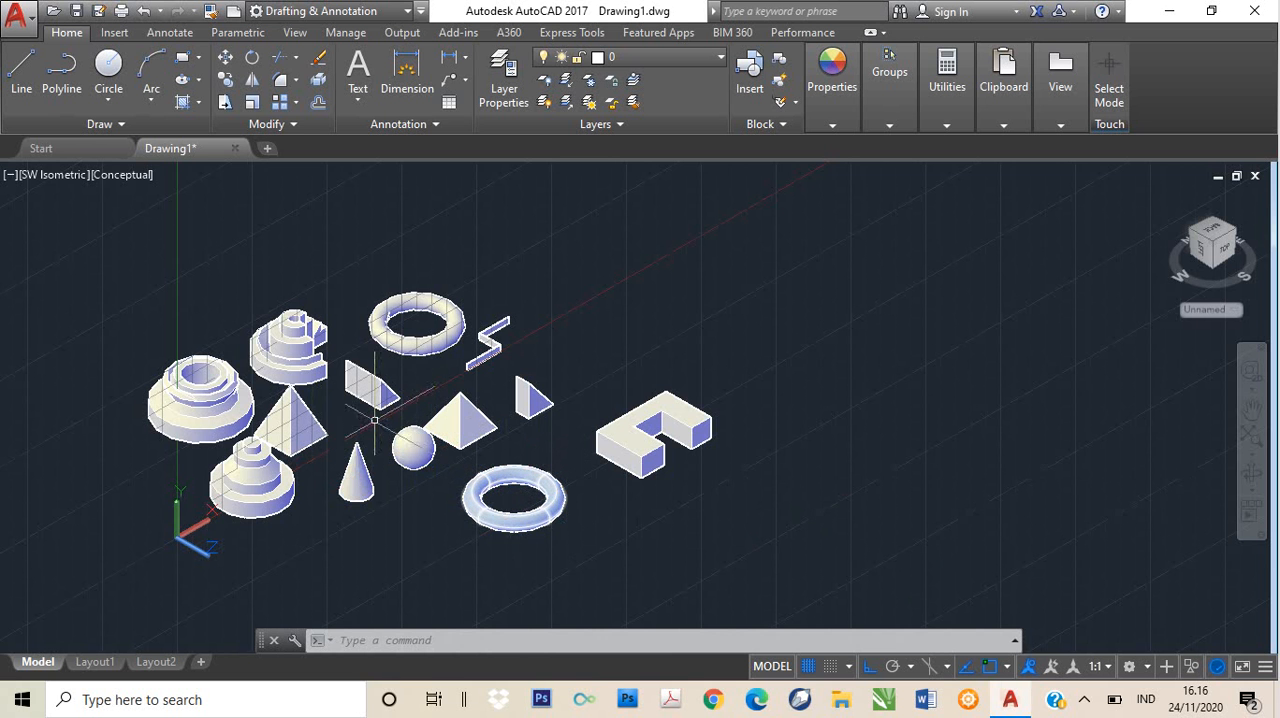
scroll(195, 430, up, 4)
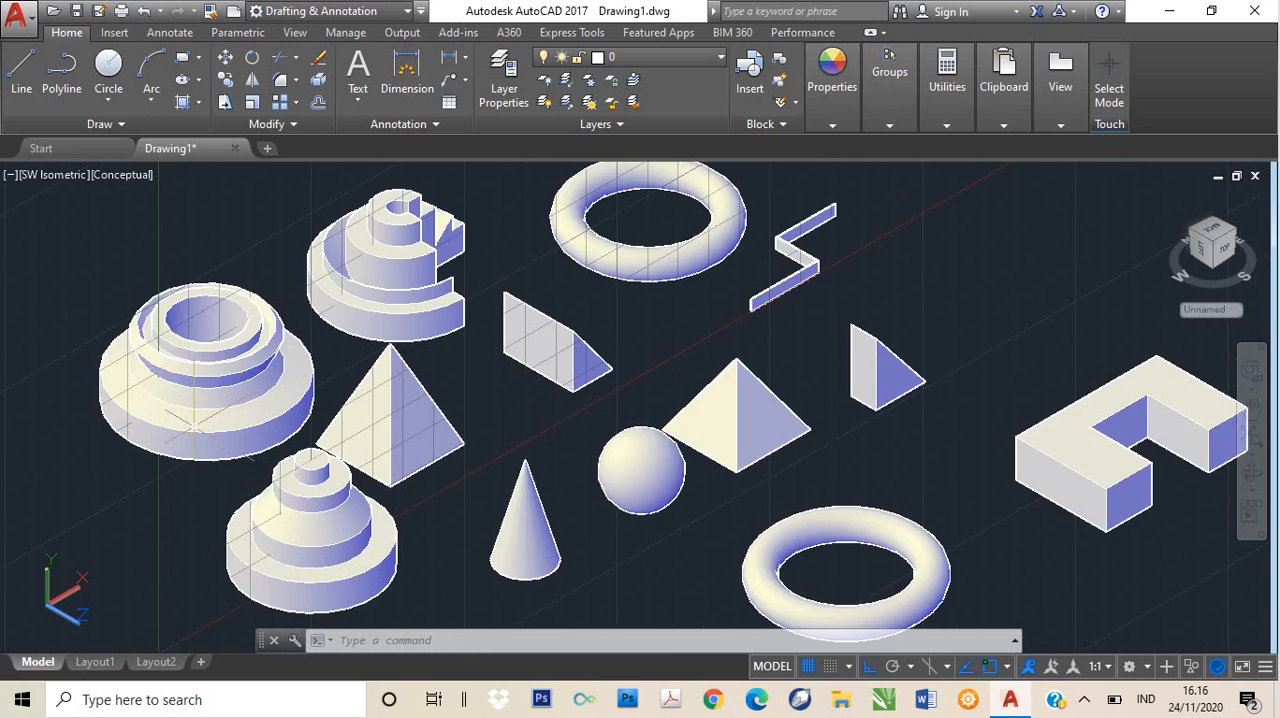
click(225, 357)
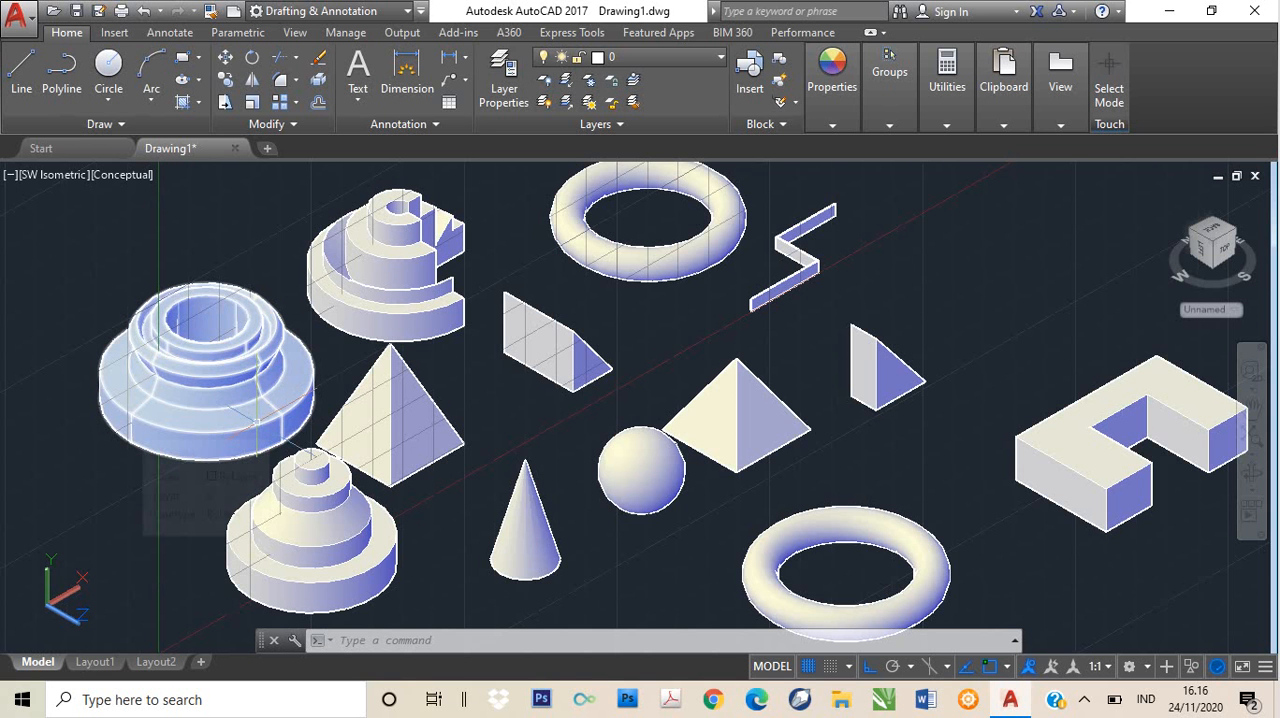
key(Escape)
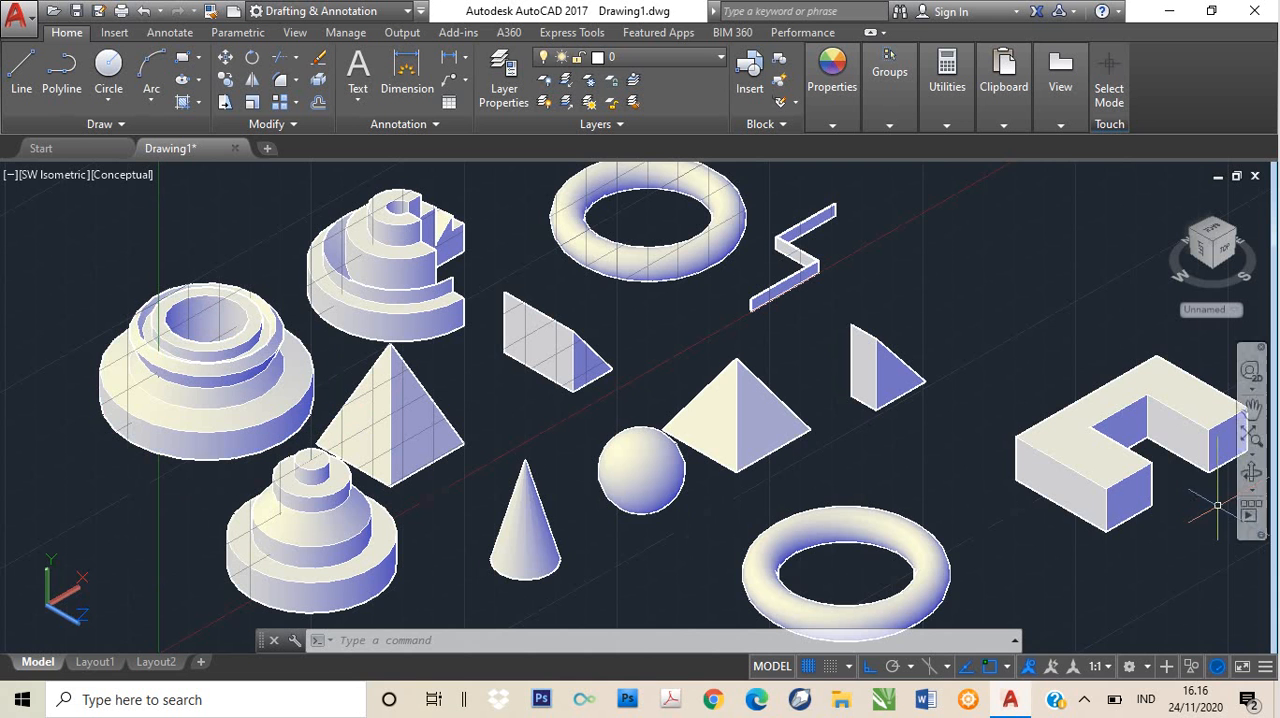
middle_drag(1179, 509, 1057, 486)
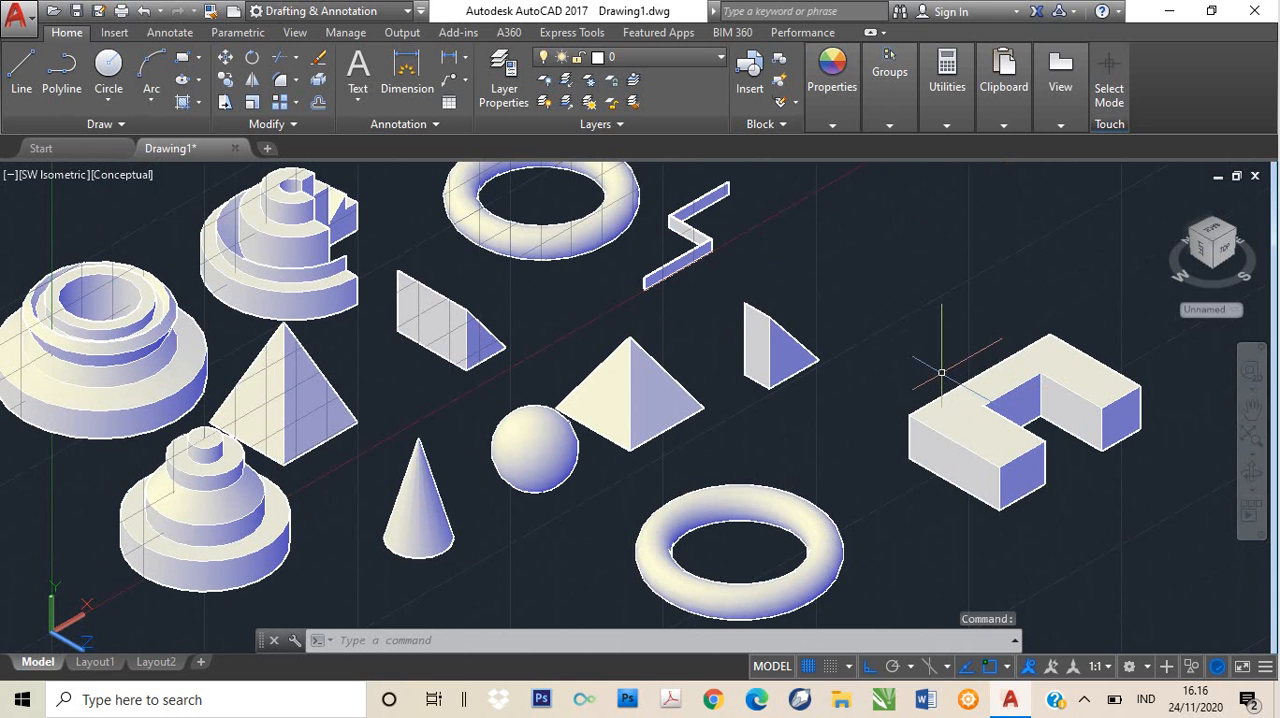
click(940, 403)
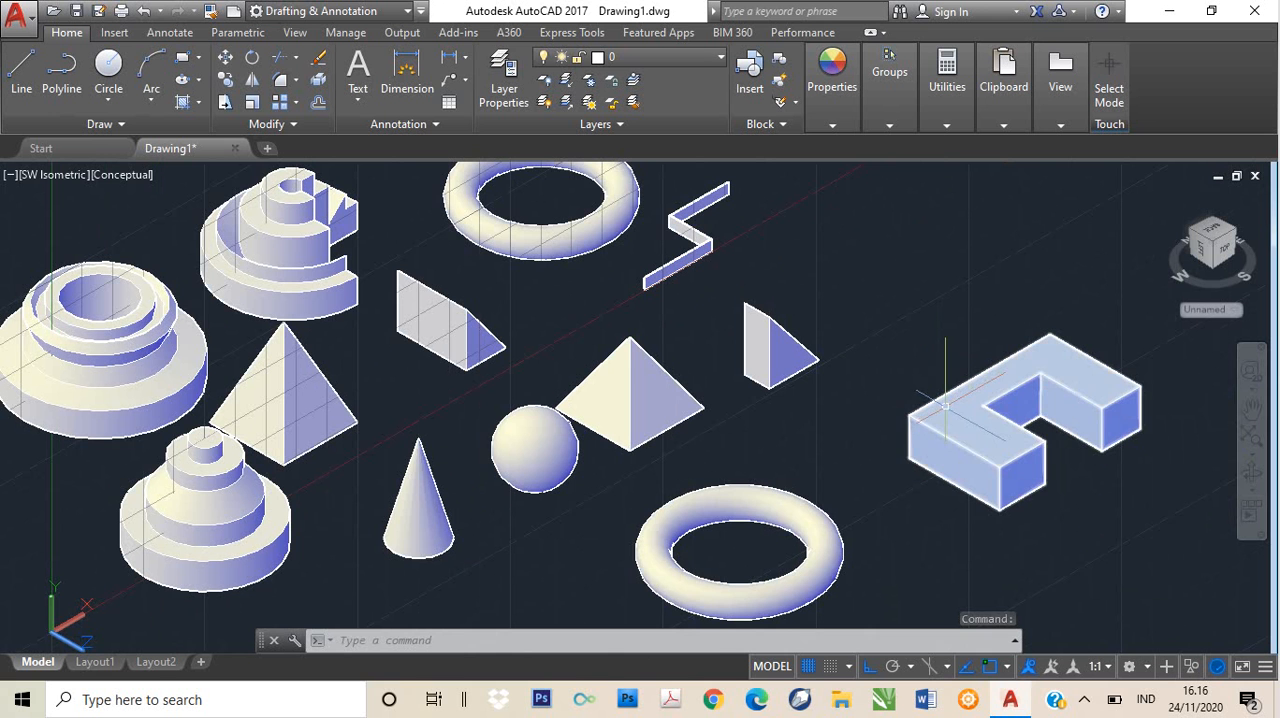
key(Escape)
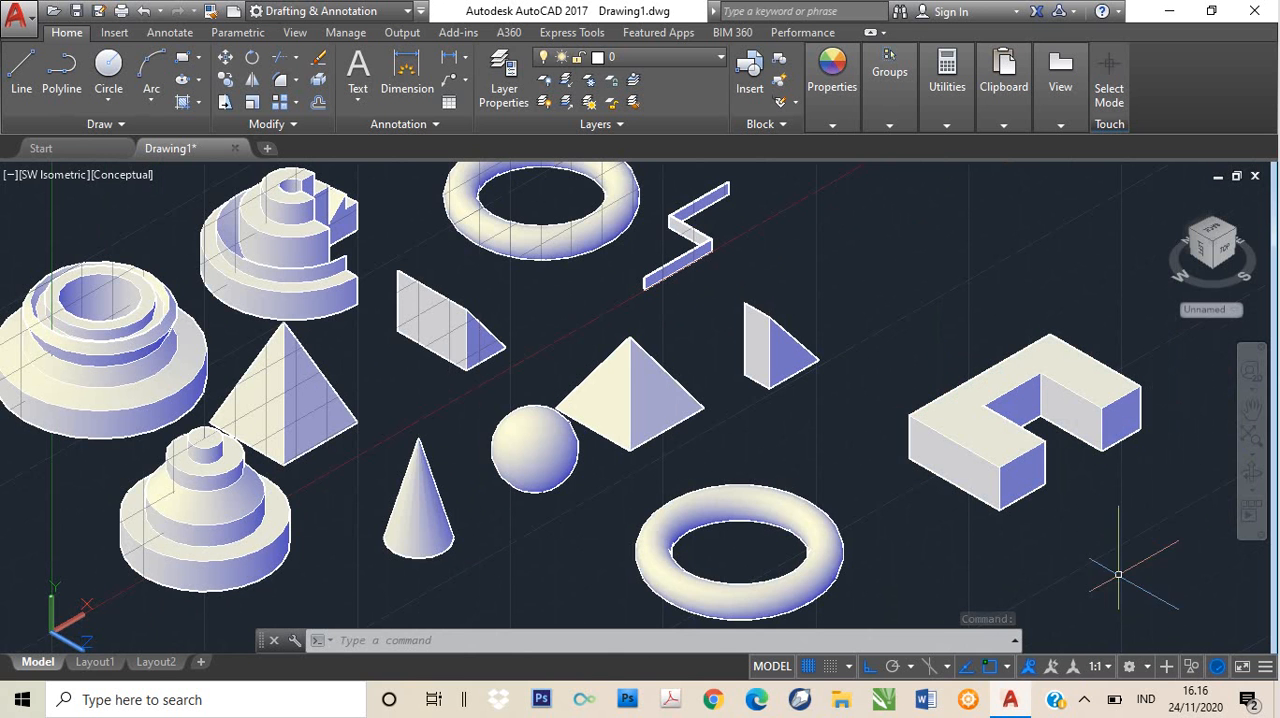
click(1084, 701)
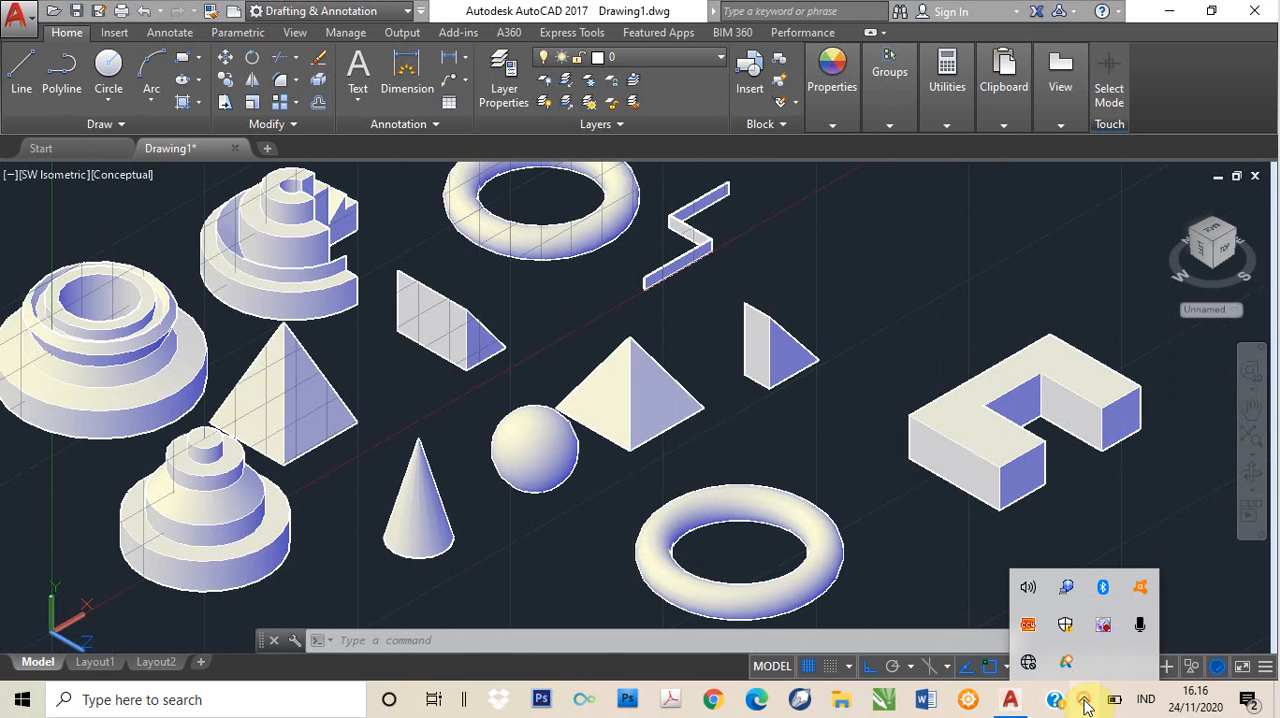
right_click(1109, 627)
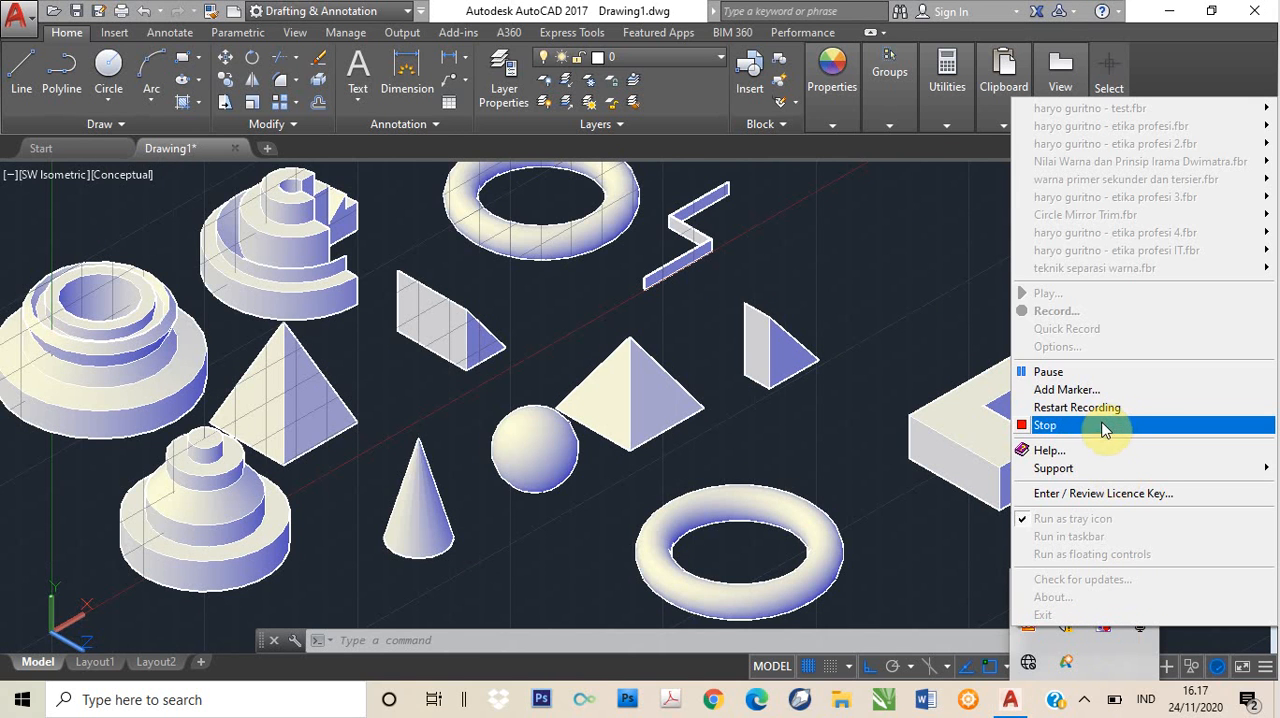